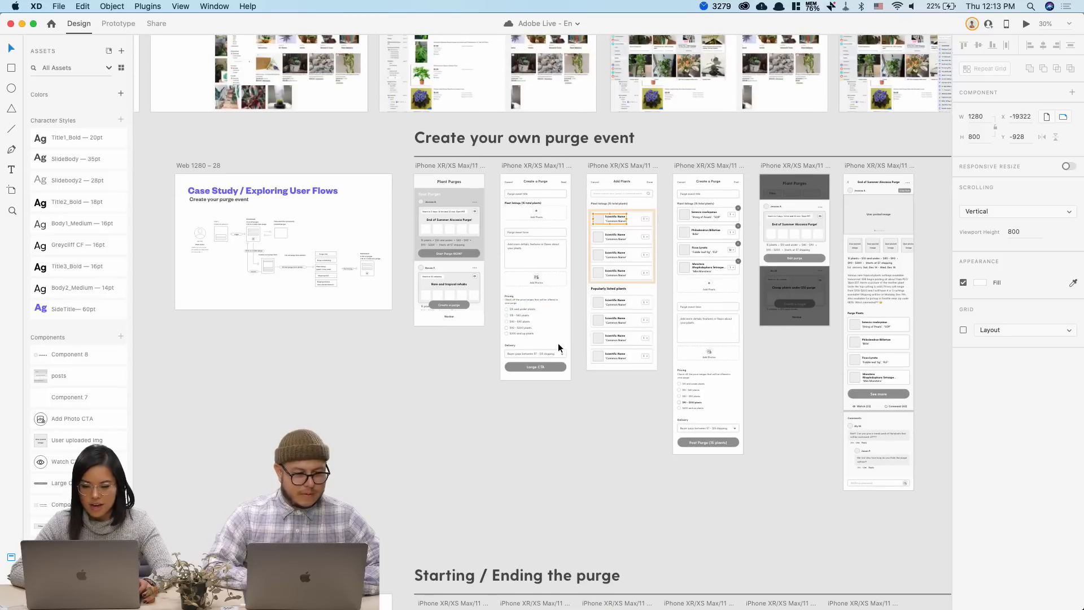
Examine the "Create your purge event" user flow diagram alongside the Plant Purges dashboard wireframe
right_click(557, 344)
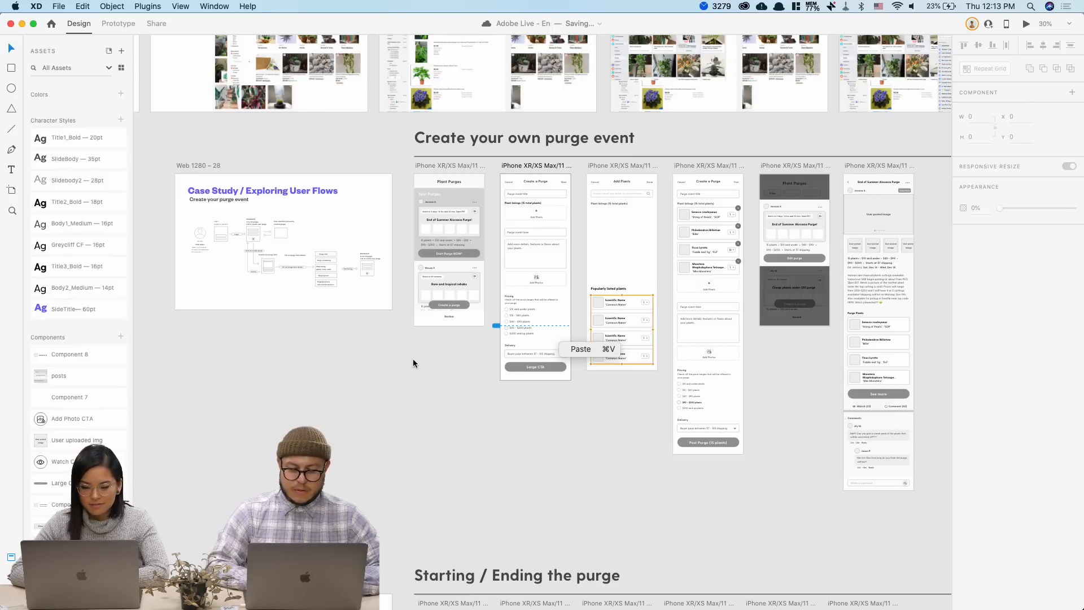
scroll(412, 358, "up", 10)
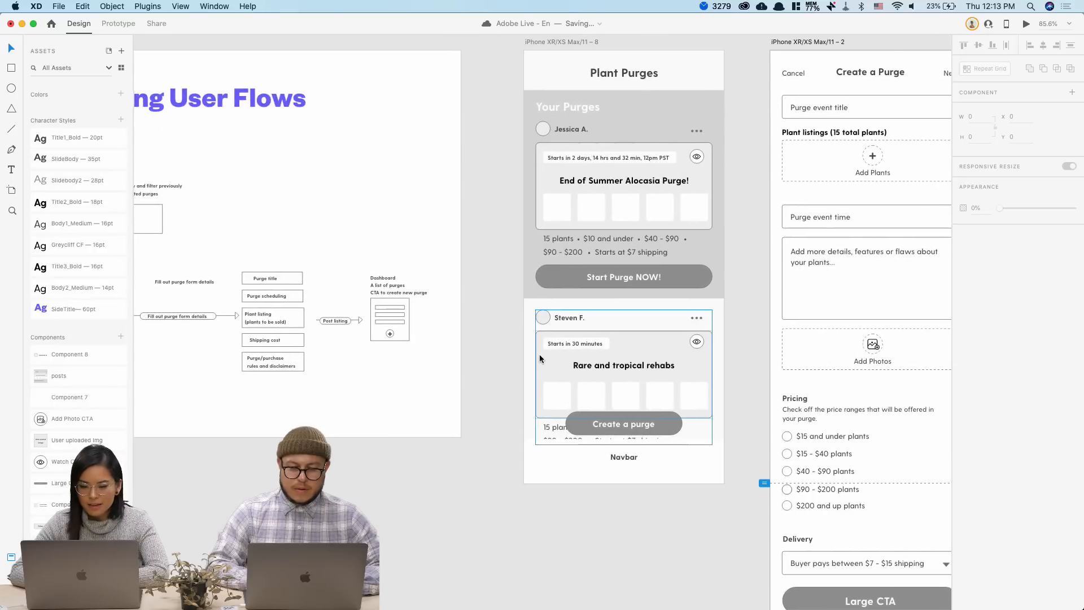
scroll(540, 358, "left", 5)
scroll(451, 316, "down", 4)
scroll(380, 284, "up", 8)
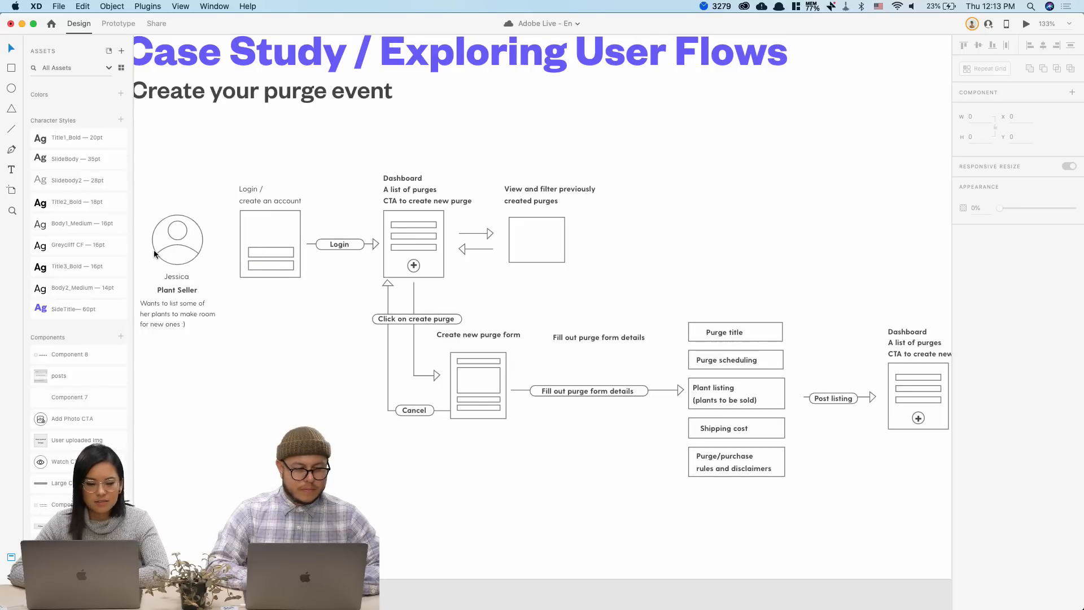
scroll(239, 302, "right", 4)
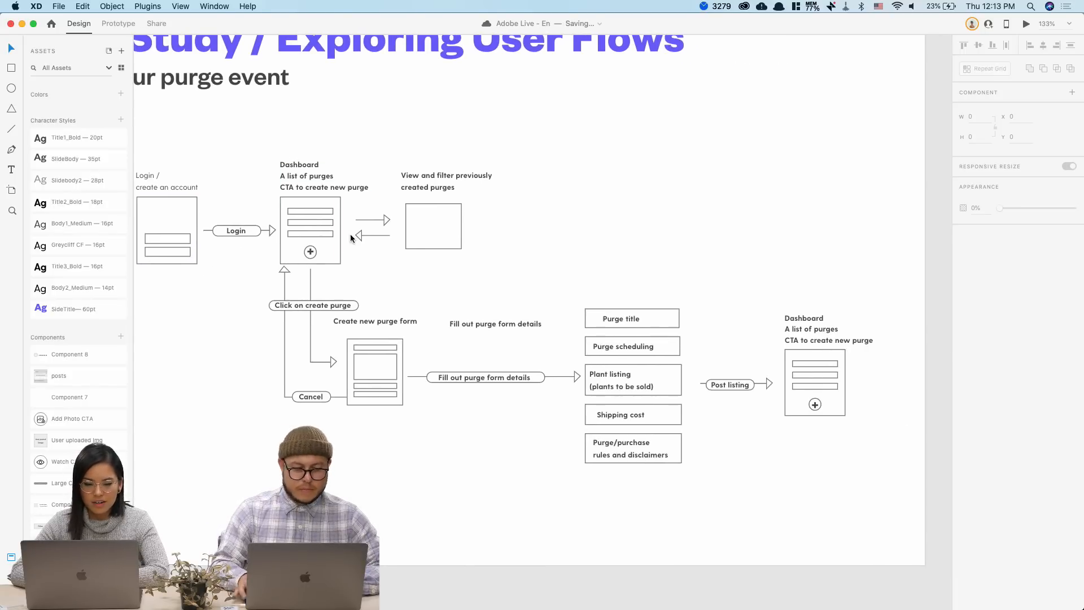
scroll(317, 150, "down", 5)
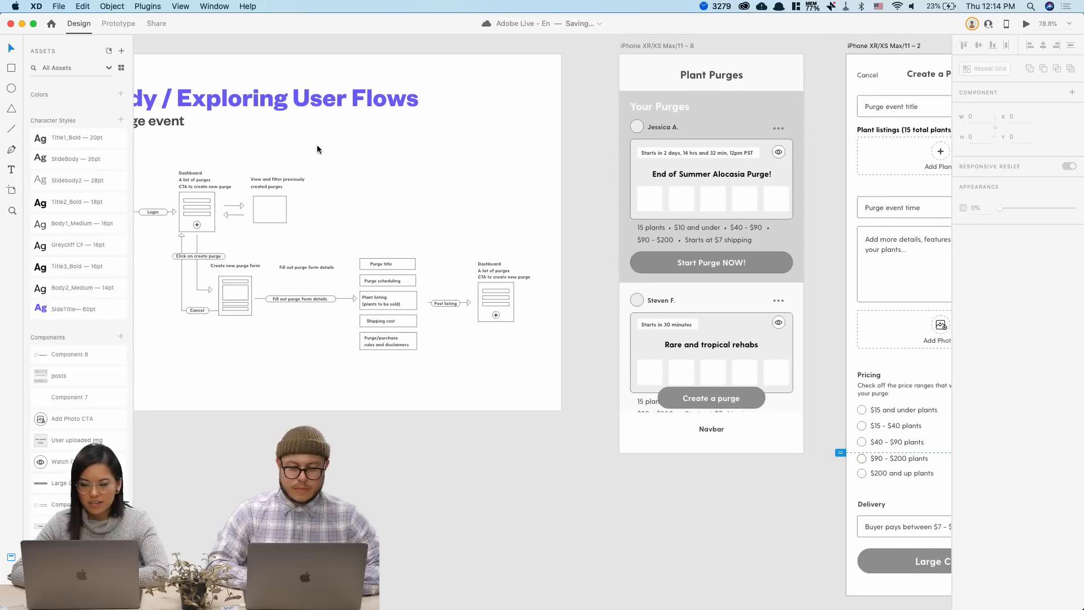
scroll(316, 150, "up", 3)
scroll(317, 150, "right", 3)
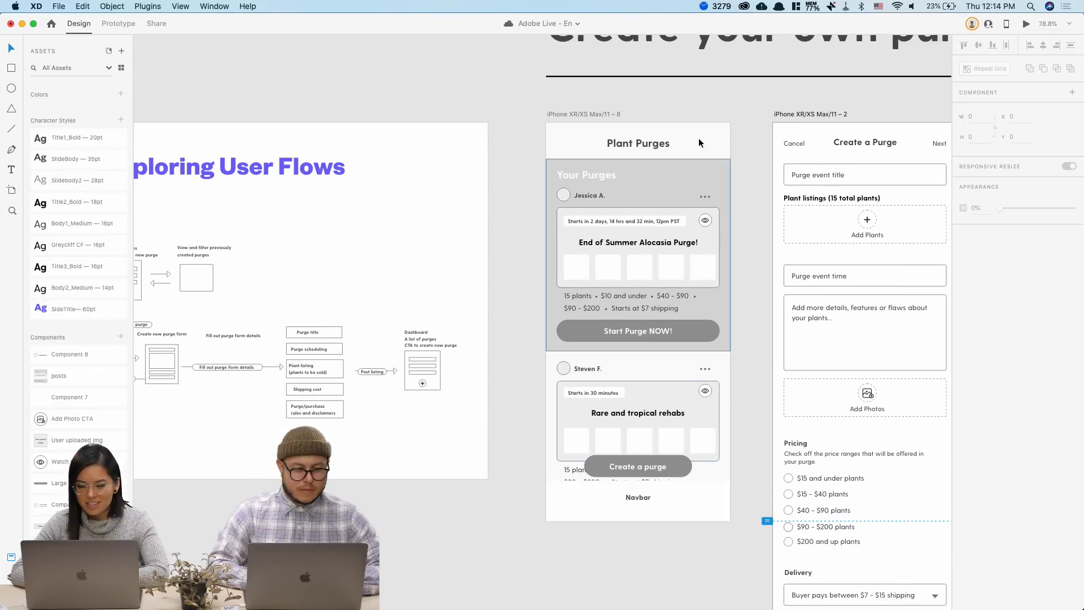
scroll(525, 151, "left", 4)
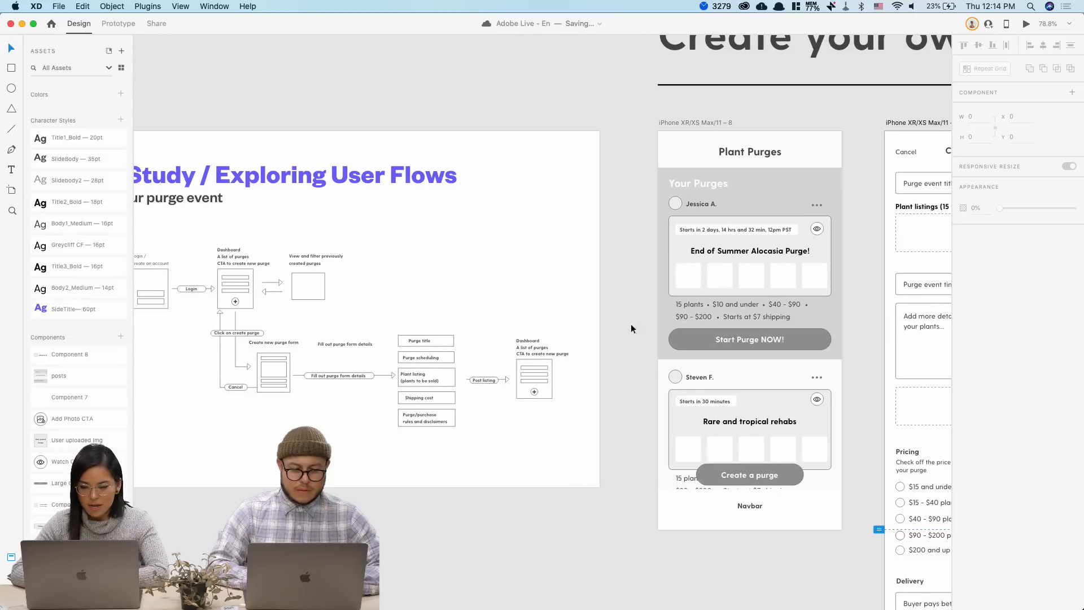
scroll(759, 278, "right", 5)
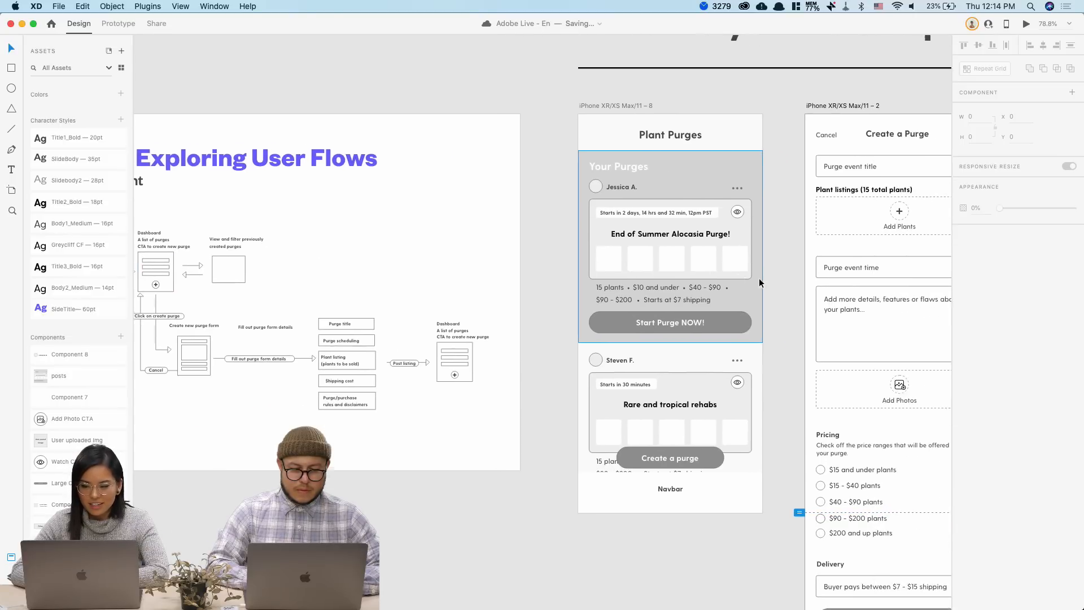
Compare the dashboard's "Create a purge" button with the Create a Purge form and the matching part of the user flow
scroll(770, 231, "down", 3)
scroll(760, 45, "up", 2)
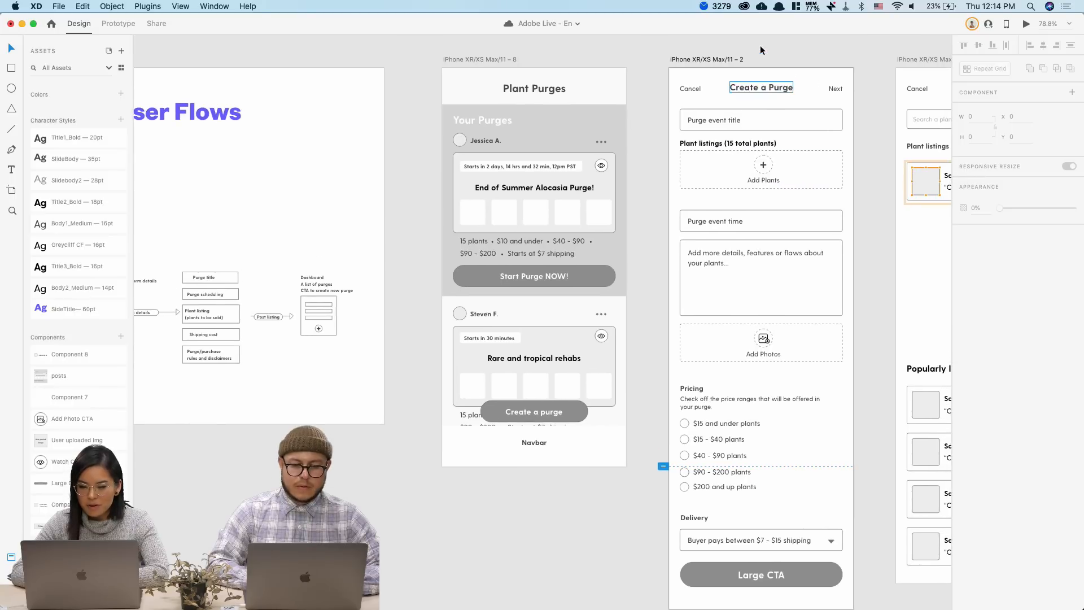
left_click(530, 409)
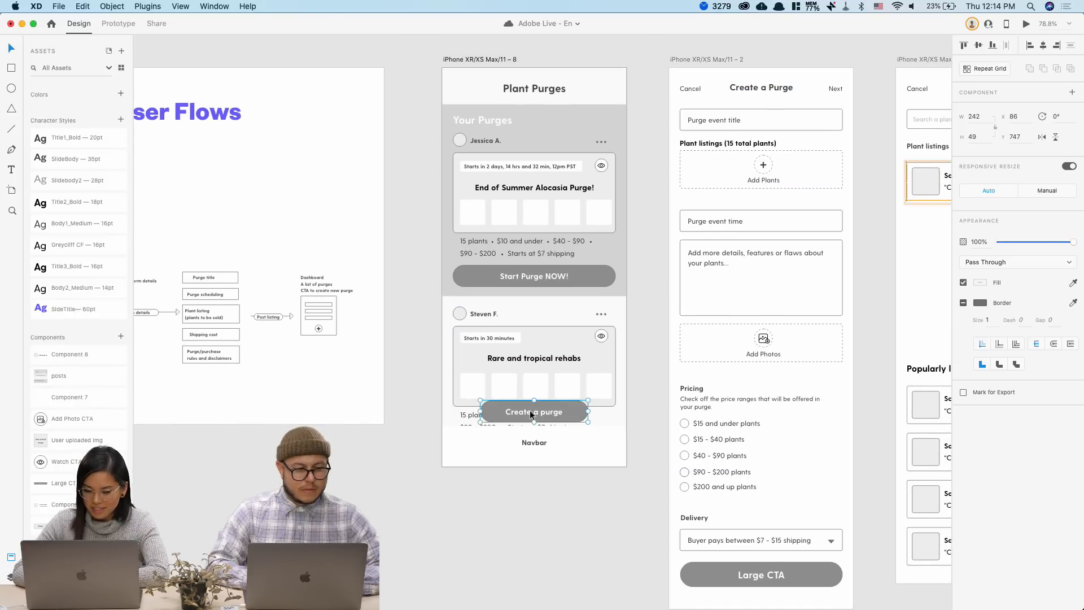
scroll(727, 70, "down", 2)
scroll(726, 70, "right", 1)
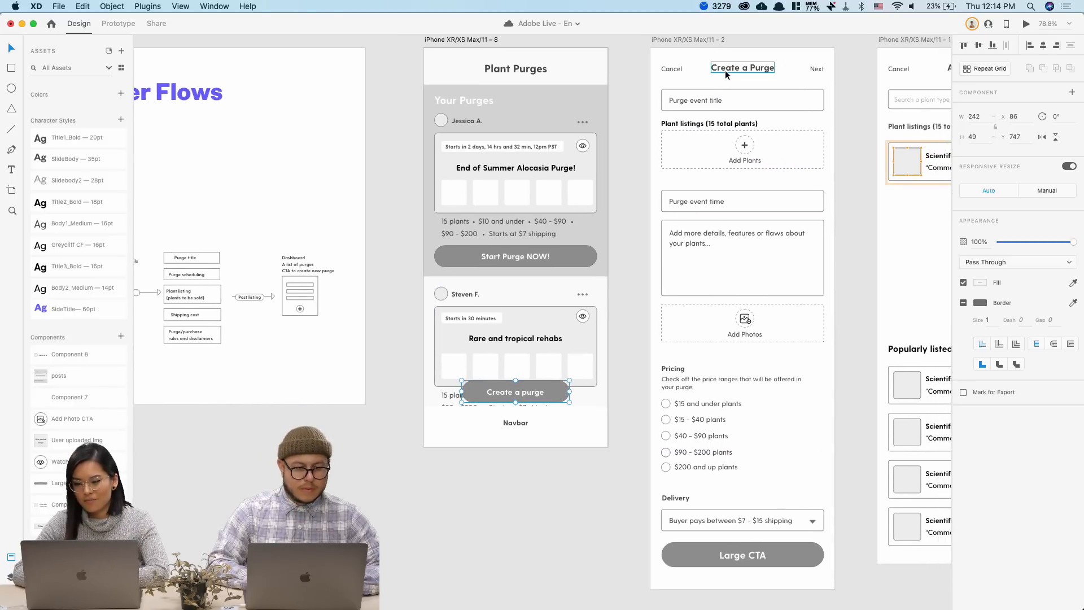
scroll(685, 435, "right", 4)
scroll(685, 436, "up", 2)
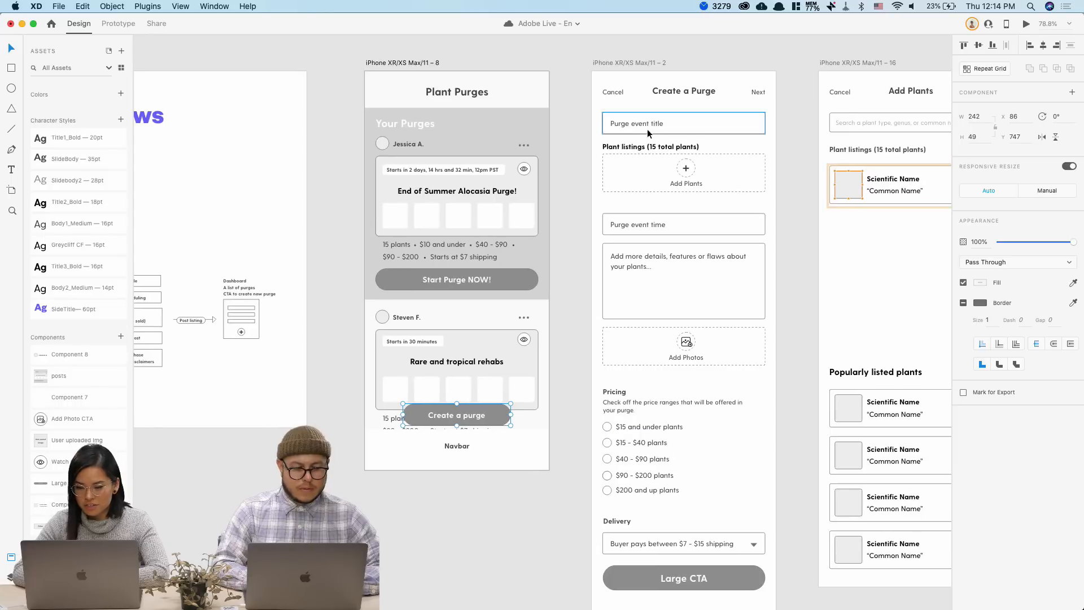
scroll(683, 121, "down", 1)
scroll(683, 121, "right", 2)
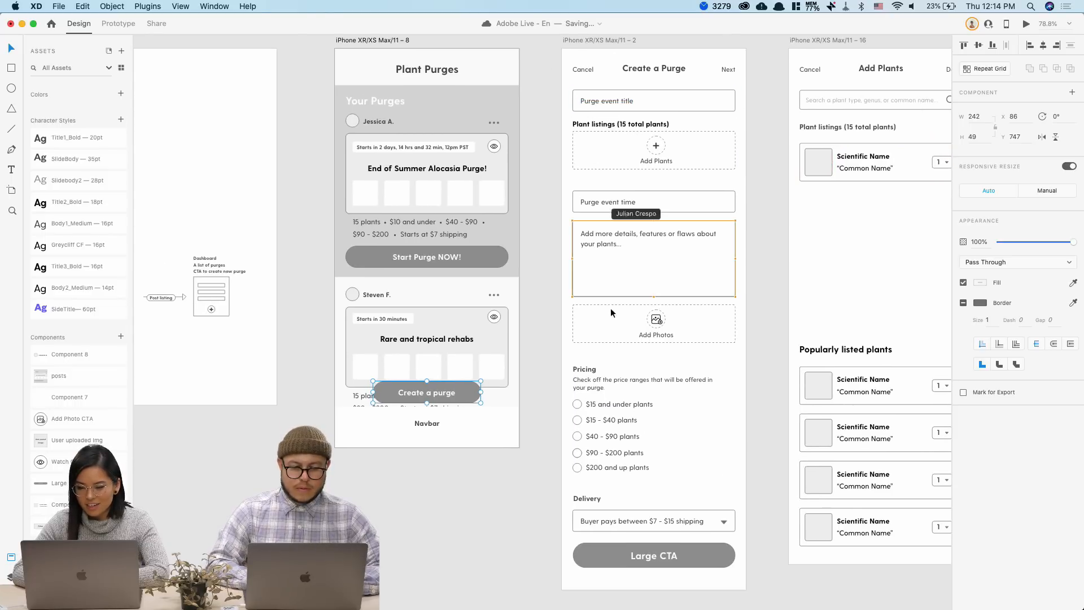
scroll(611, 313, "left", 8)
scroll(612, 312, "up", 2)
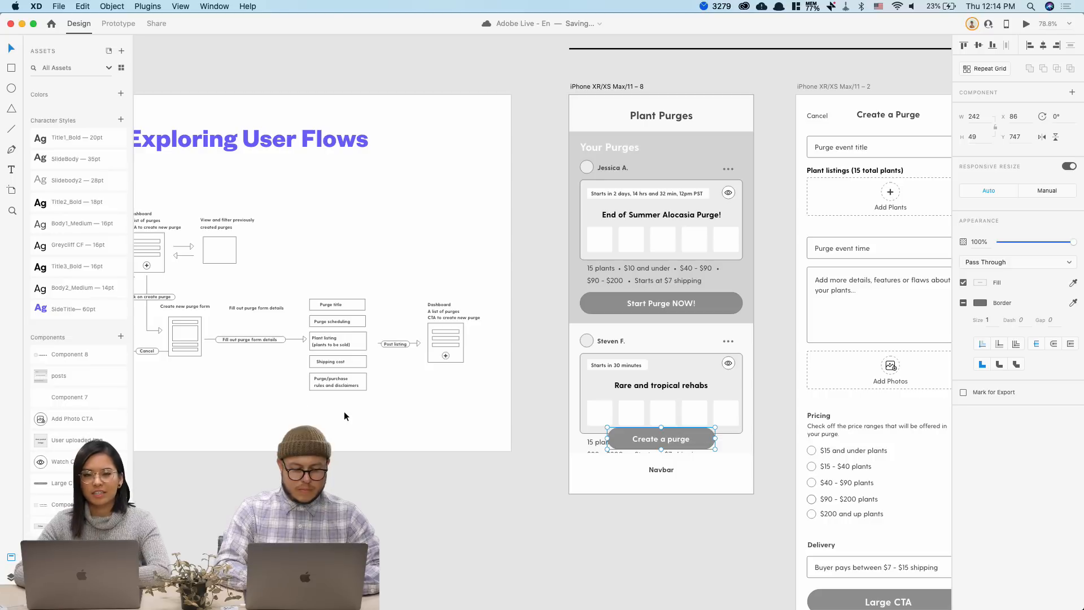
scroll(818, 379, "right", 5)
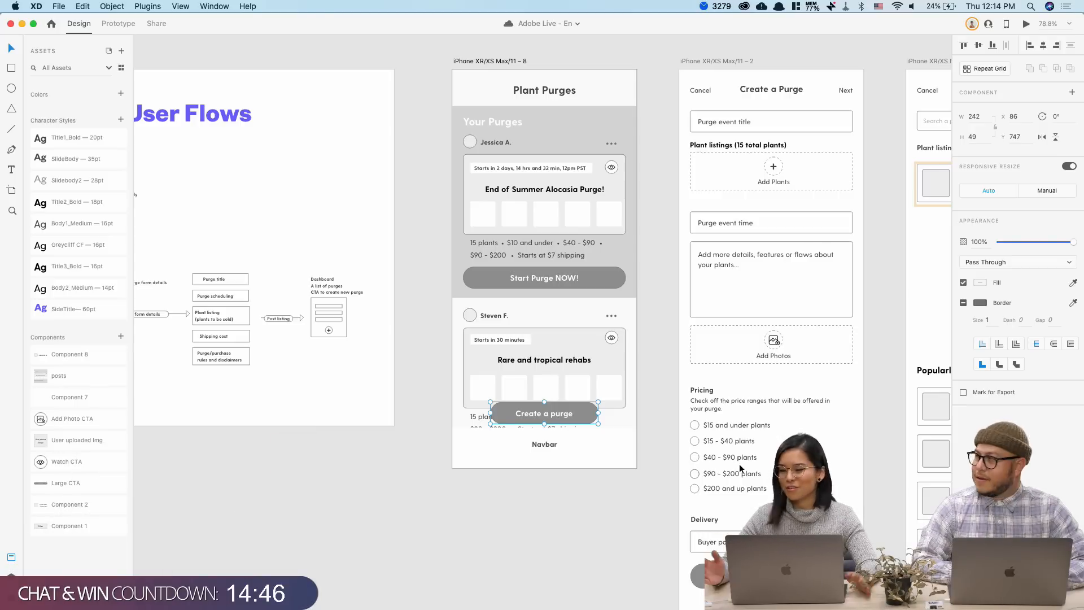
Examine the first Create a Purge form from its event title to its delivery option, together with the Add Plants screen
scroll(740, 463, "right", 3)
scroll(740, 463, "down", 3)
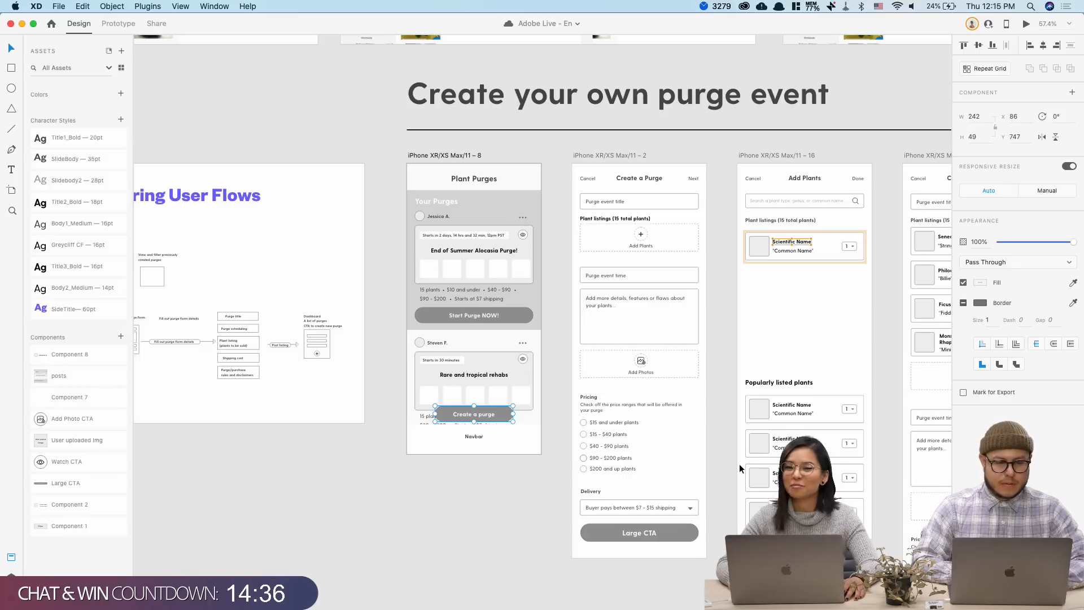
scroll(739, 467, "right", 5)
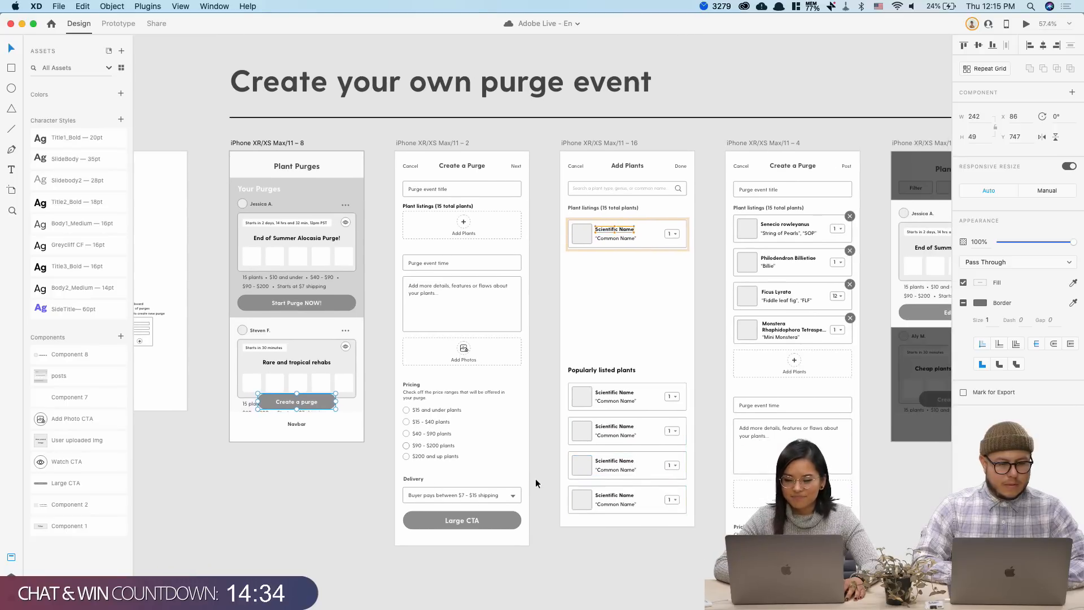
scroll(602, 377, "down", 3)
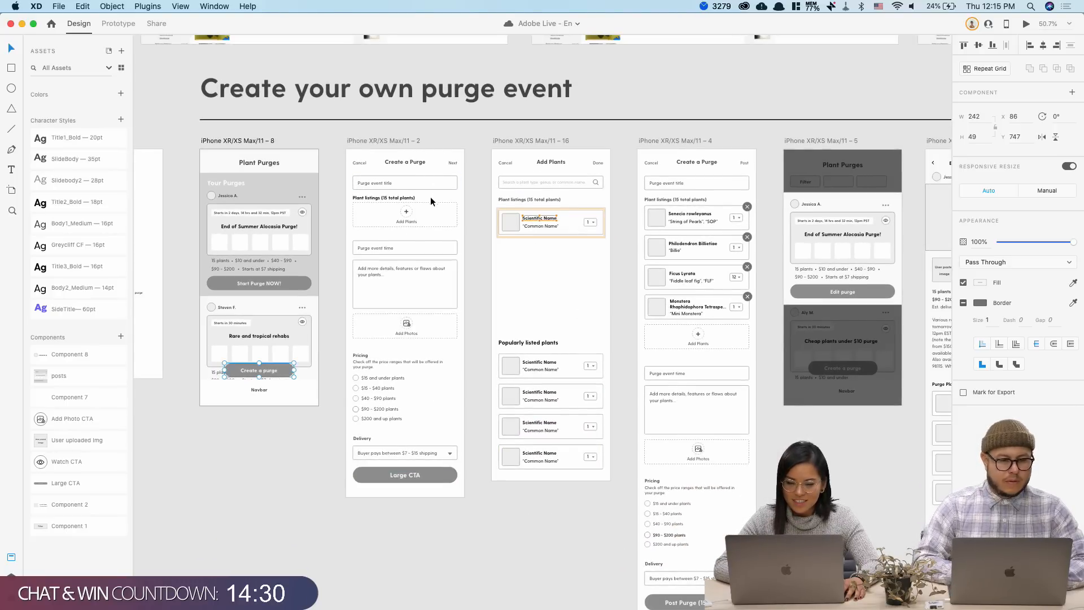
scroll(428, 206, "up", 5)
scroll(429, 206, "left", 3)
scroll(429, 206, "down", 2)
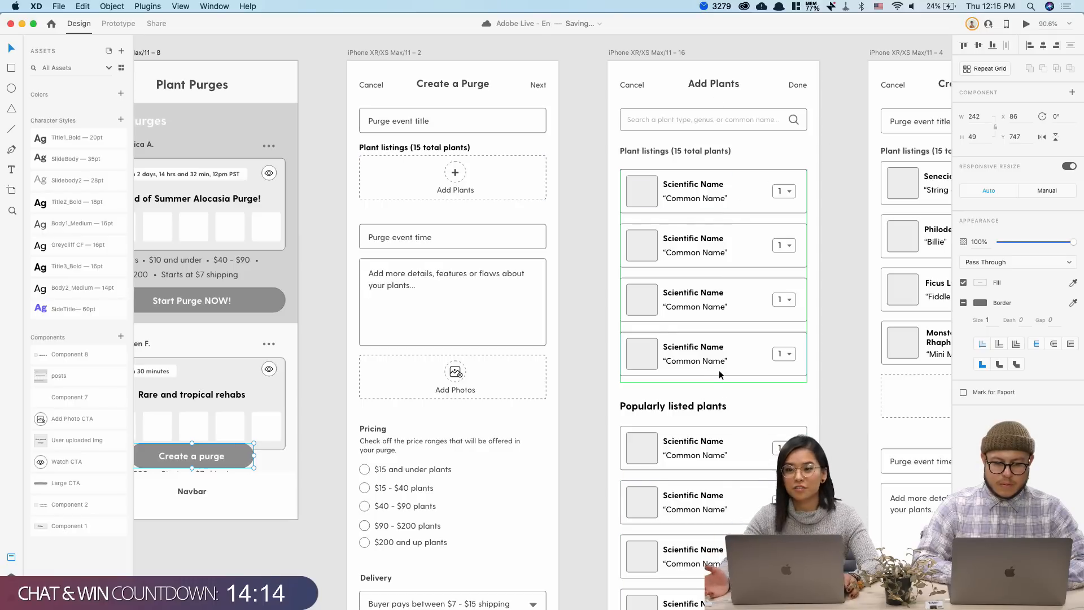
scroll(719, 371, "down", 2)
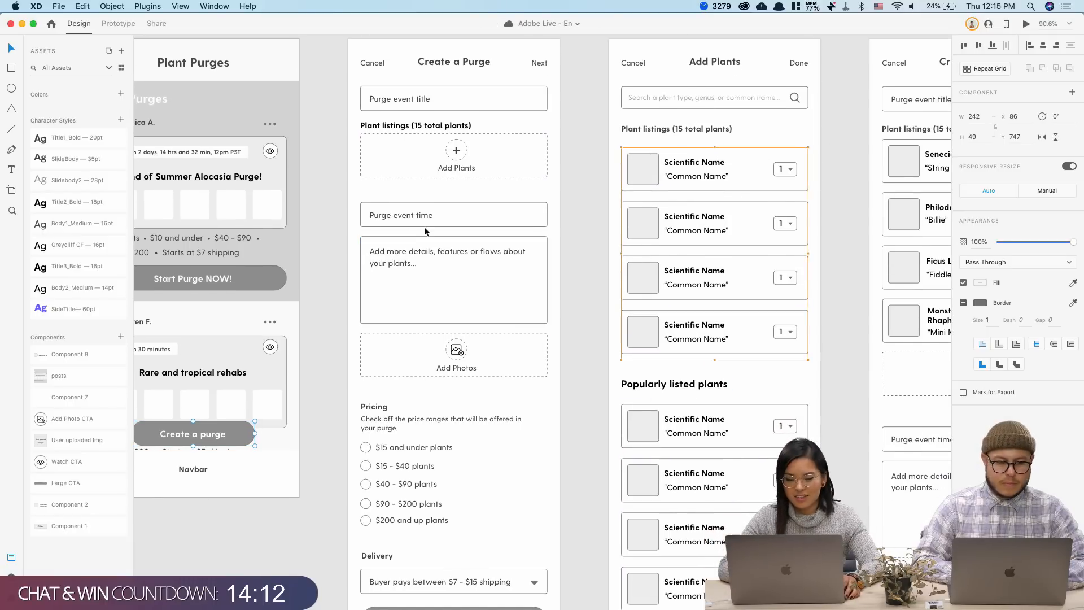
scroll(437, 266, "down", 5)
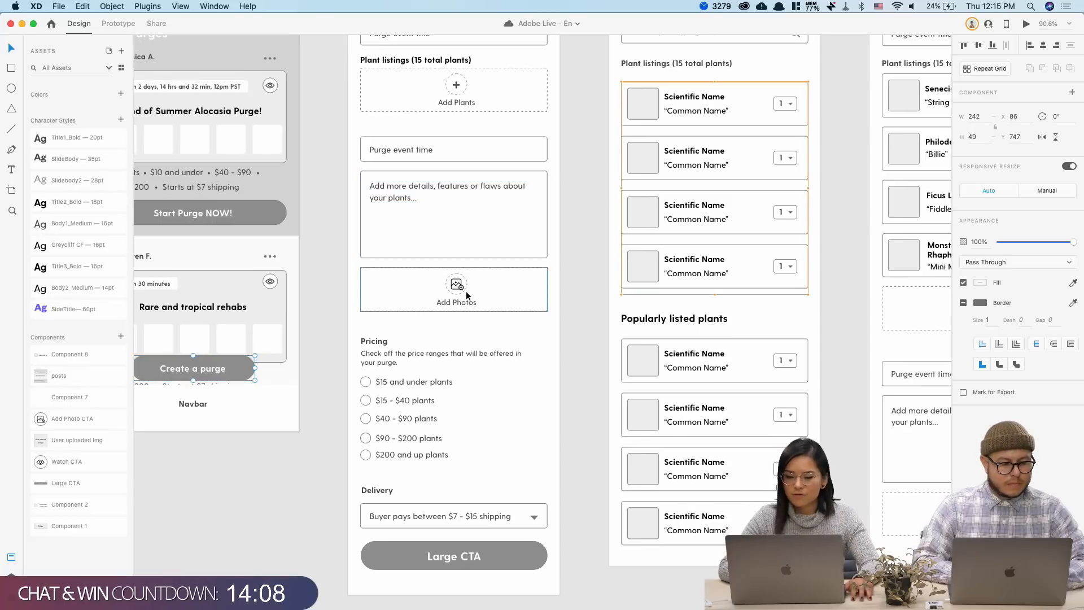
Change the "Large CTA" button label on the first Create a Purge form to "Post Purge"
scroll(415, 379, "down", 3)
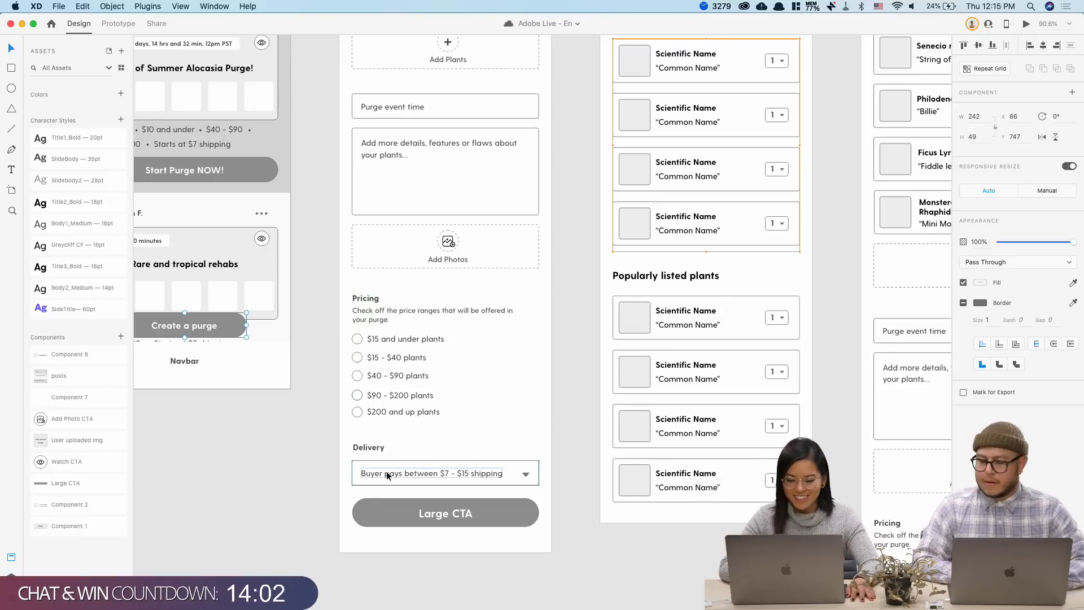
left_click(452, 522)
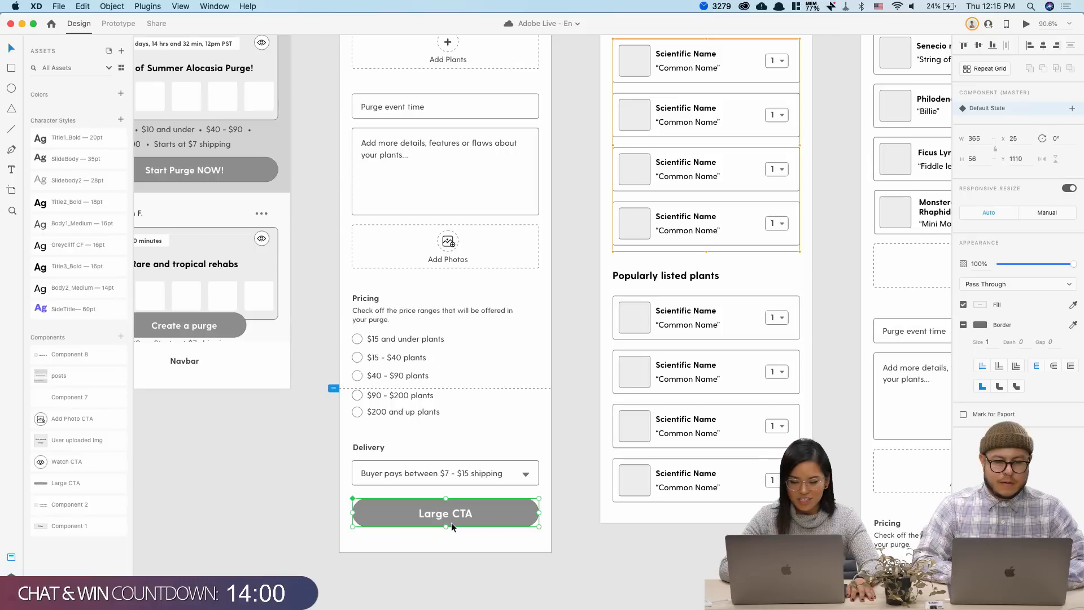
double_click(441, 514)
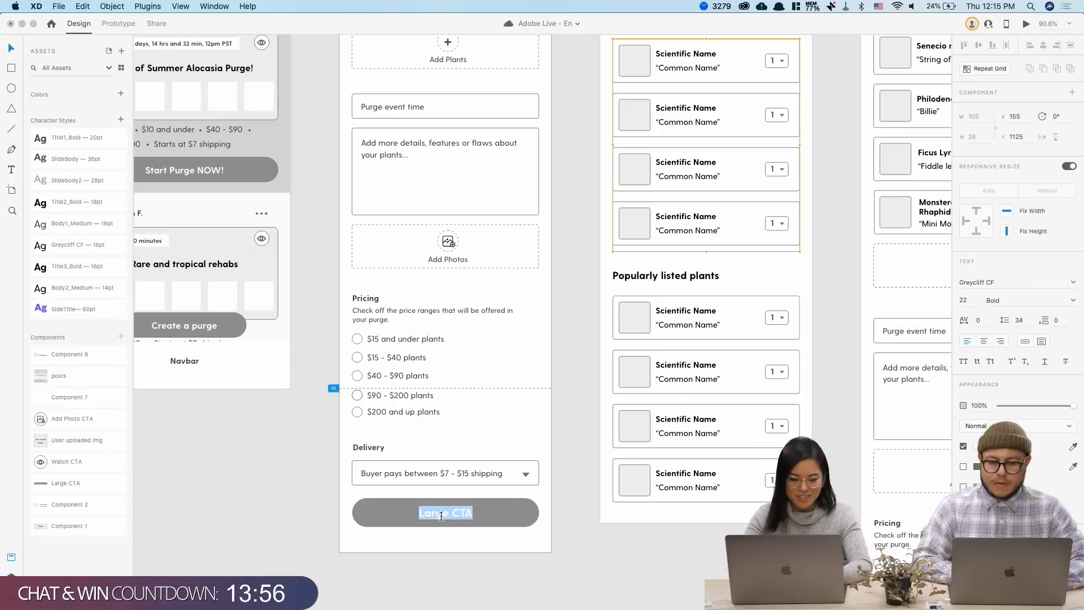
key("BackSpace")
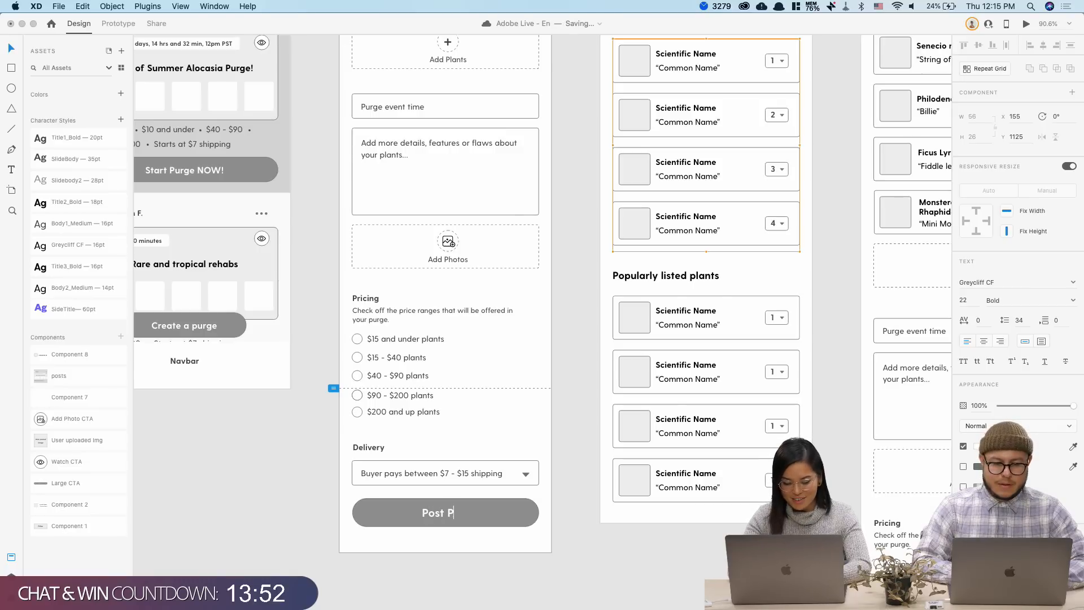
key("Escape")
Examine the Add Plants screen and the second Create a Purge form with its listed plants, down to its post button
scroll(553, 565, "up", 5)
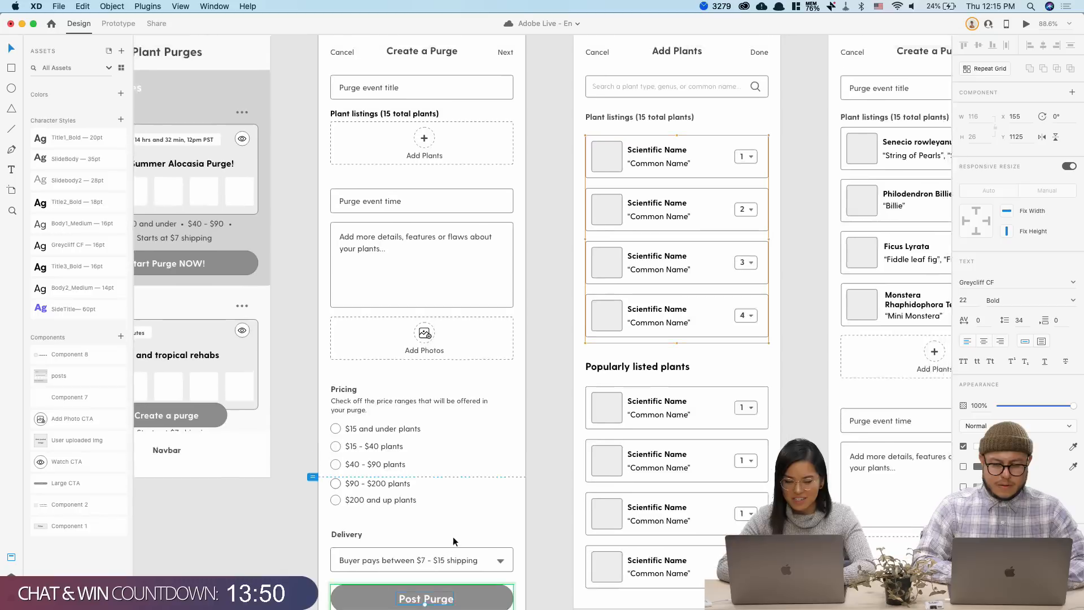
scroll(565, 291, "right", 4)
scroll(565, 291, "down", 2)
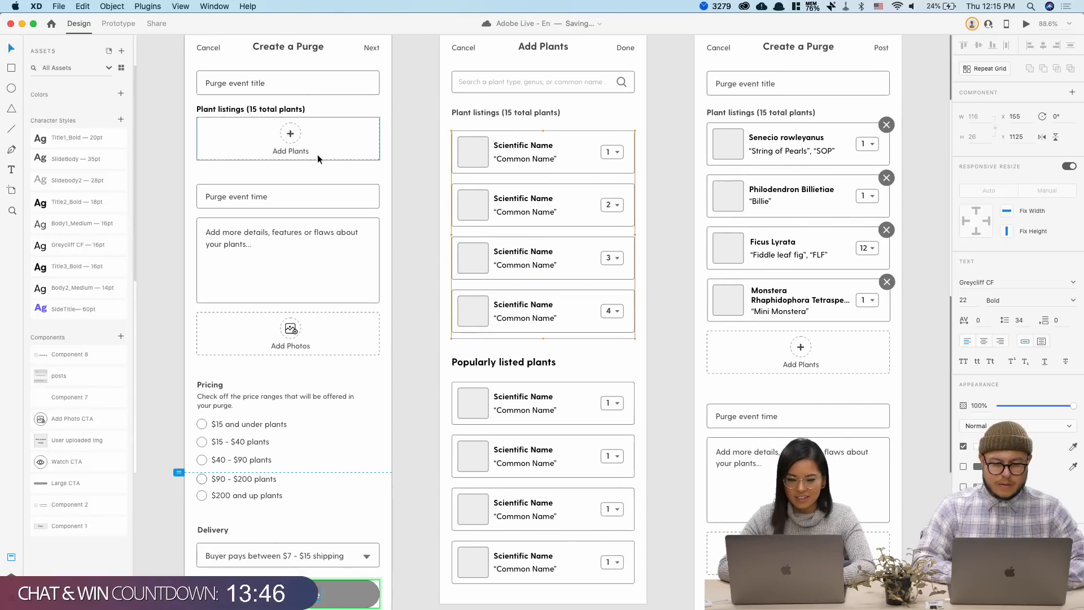
left_click(291, 143)
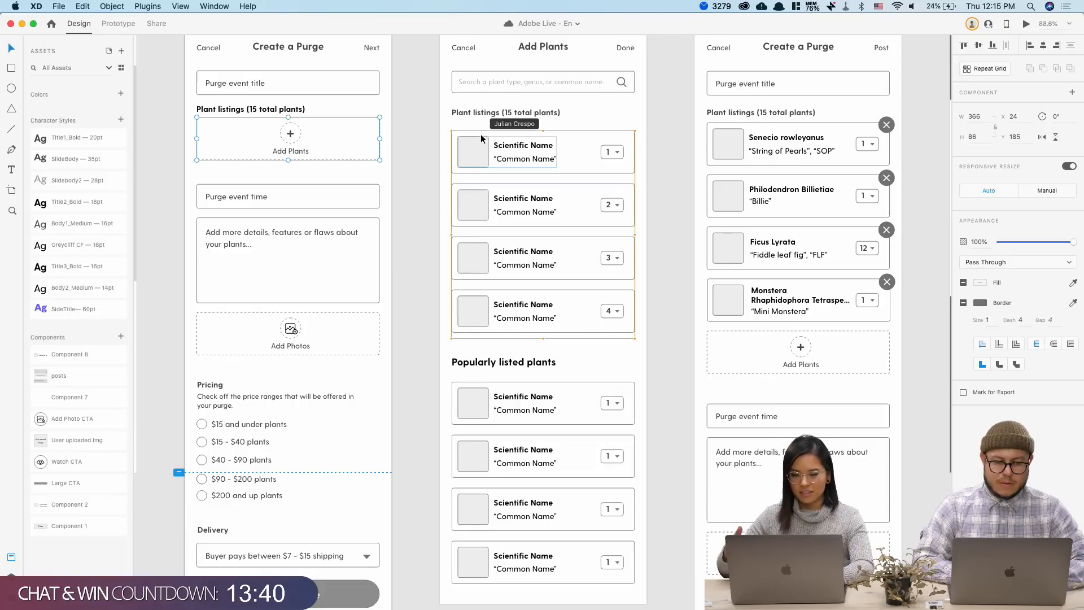
scroll(479, 134, "down", 5)
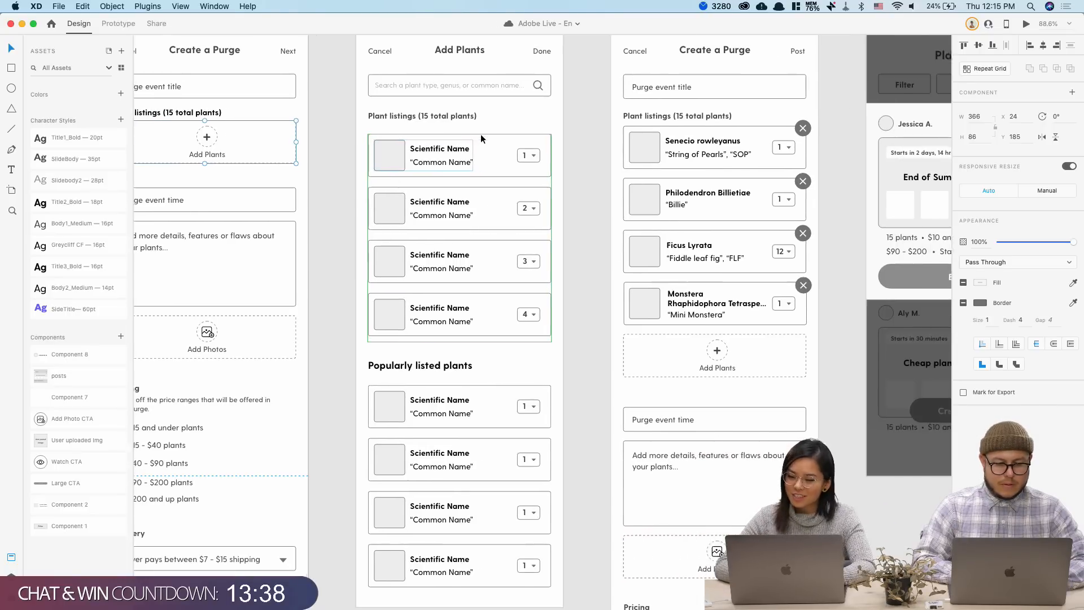
scroll(553, 204, "down", 2)
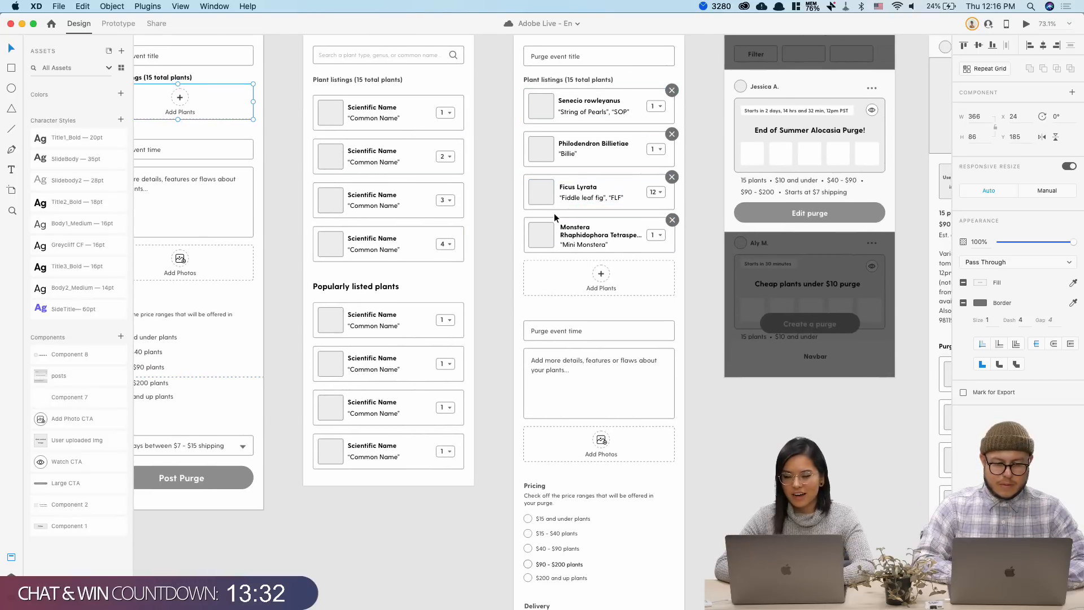
scroll(564, 283, "right", 4)
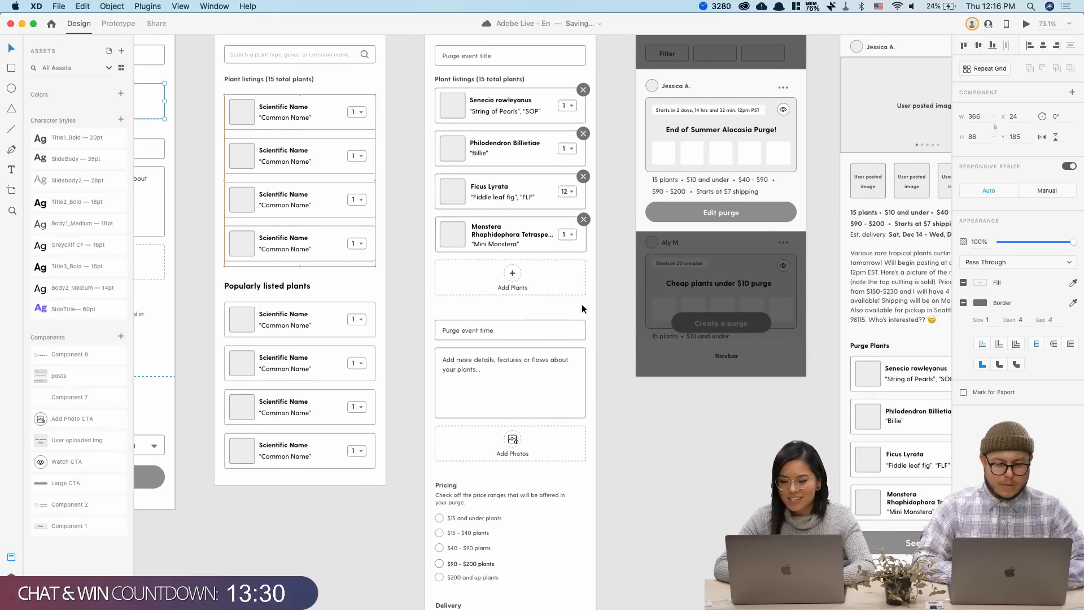
scroll(560, 445, "down", 7)
left_click(530, 494)
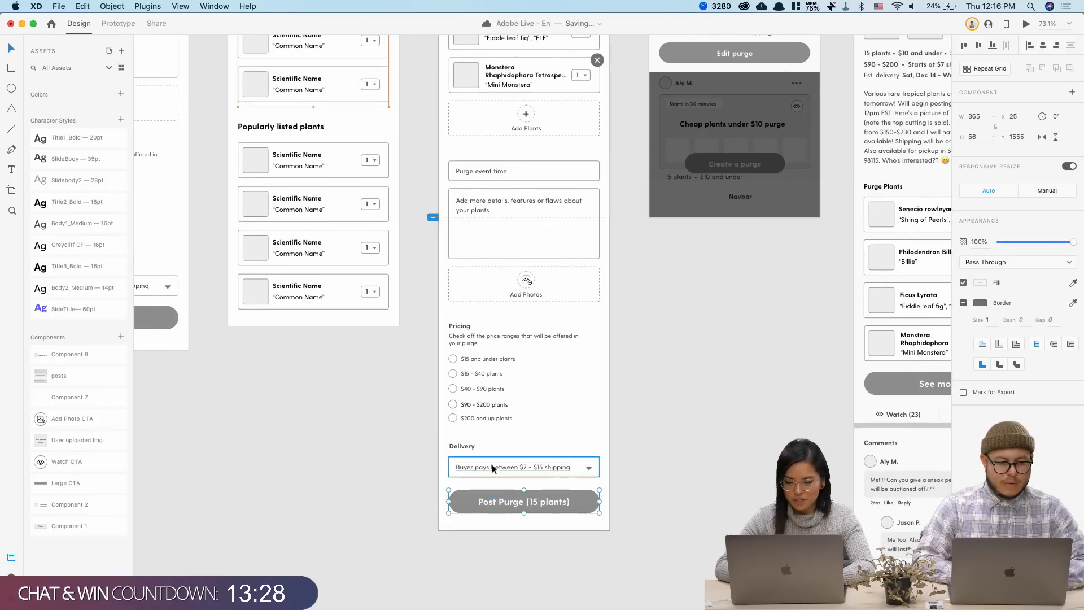
Examine the dimmed Plant Purges screen with the highlighted purge card and the End of Summer Alocasia Purge detail screen
scroll(493, 468, "up", 8)
scroll(492, 467, "right", 5)
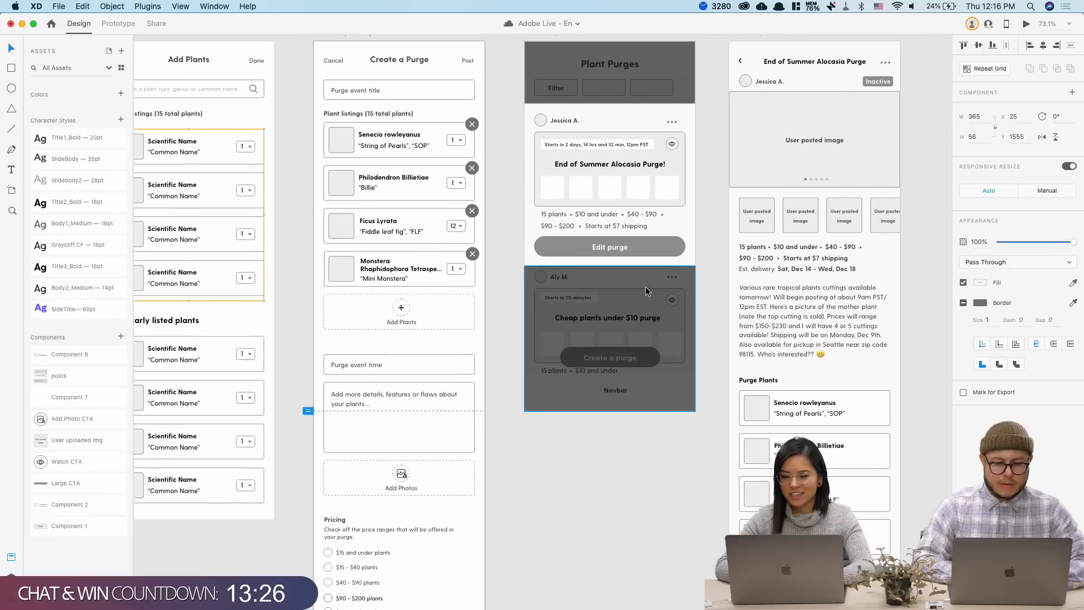
scroll(647, 290, "up", 1)
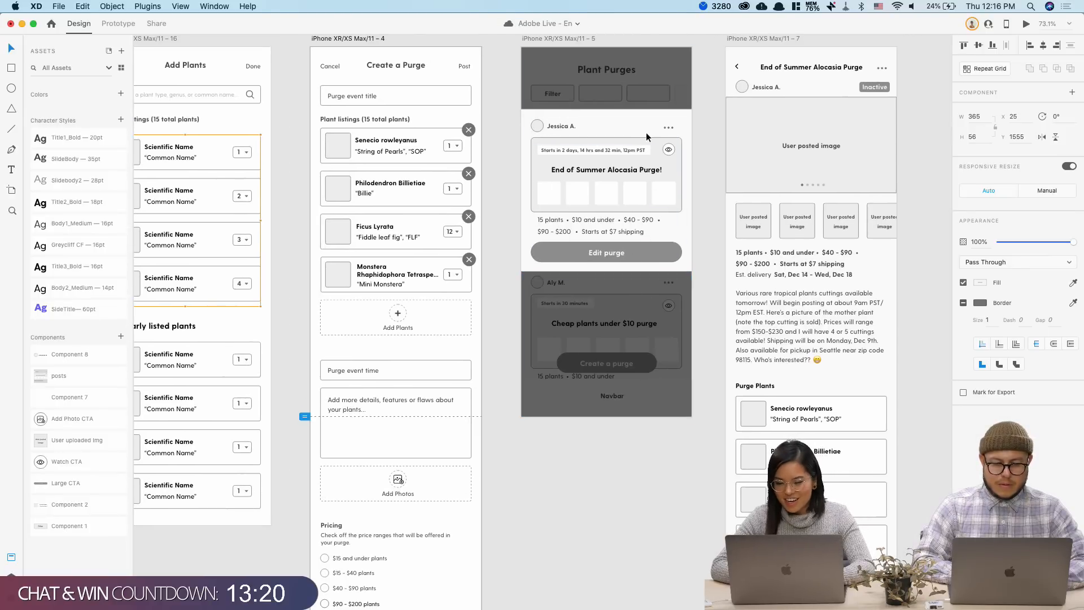
scroll(646, 132, "down", 3)
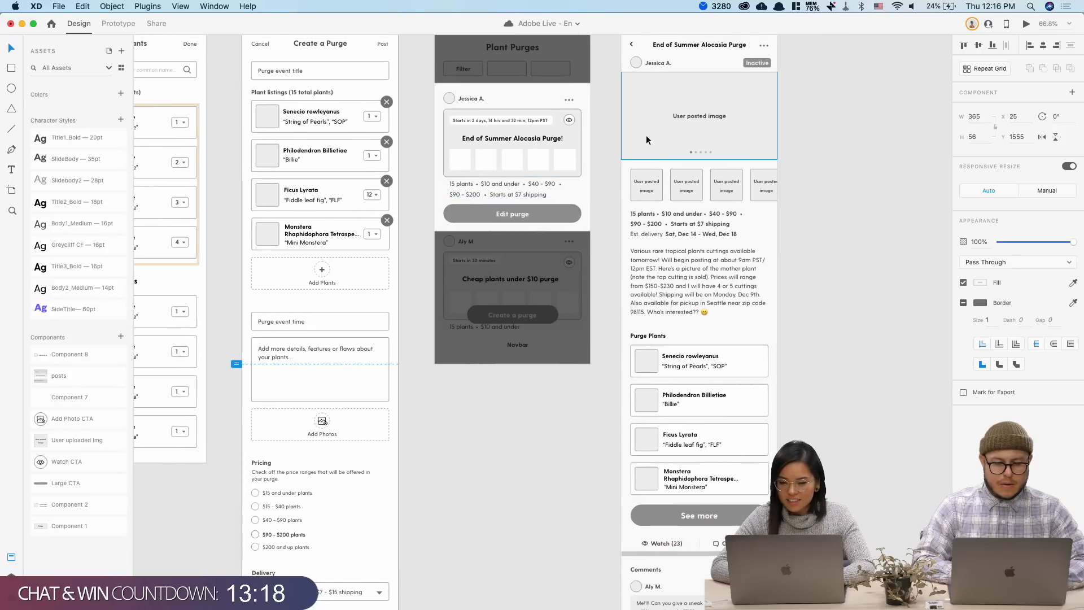
Examine the purge card on the dimmed Plant Purges screen against the detail screen's seller header, Inactive label, image carousel and price summary
scroll(646, 136, "down", 2)
scroll(594, 185, "up", 10)
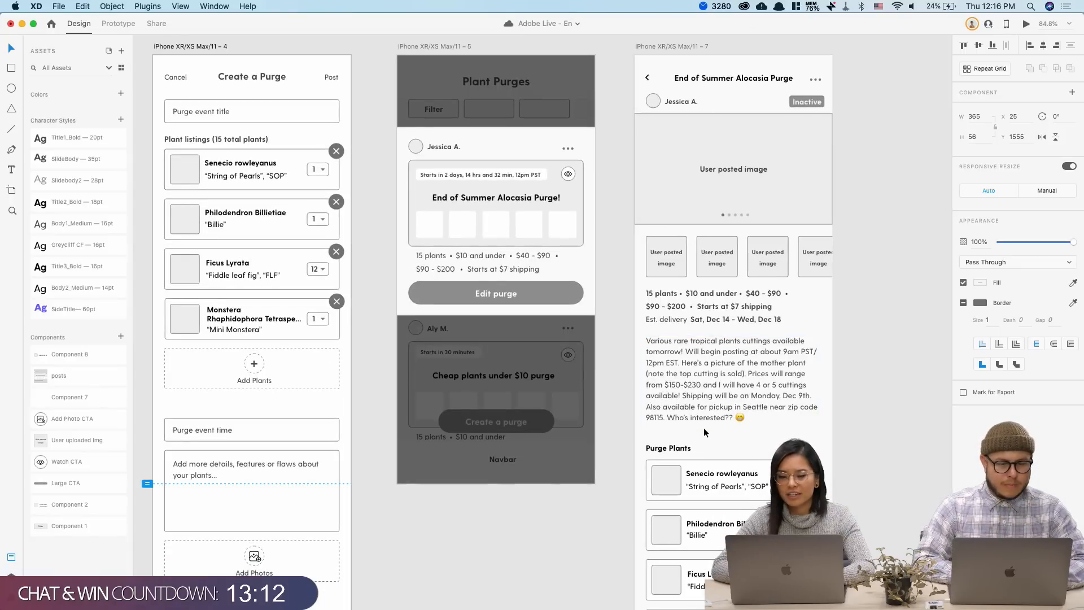
scroll(512, 279, "down", 5)
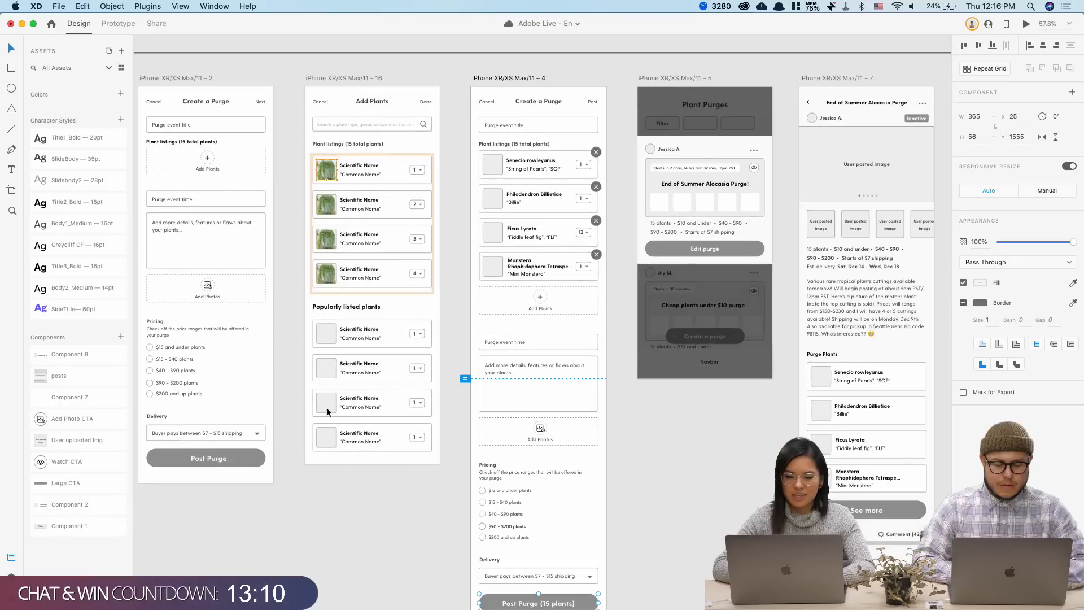
scroll(460, 150, "right", 5)
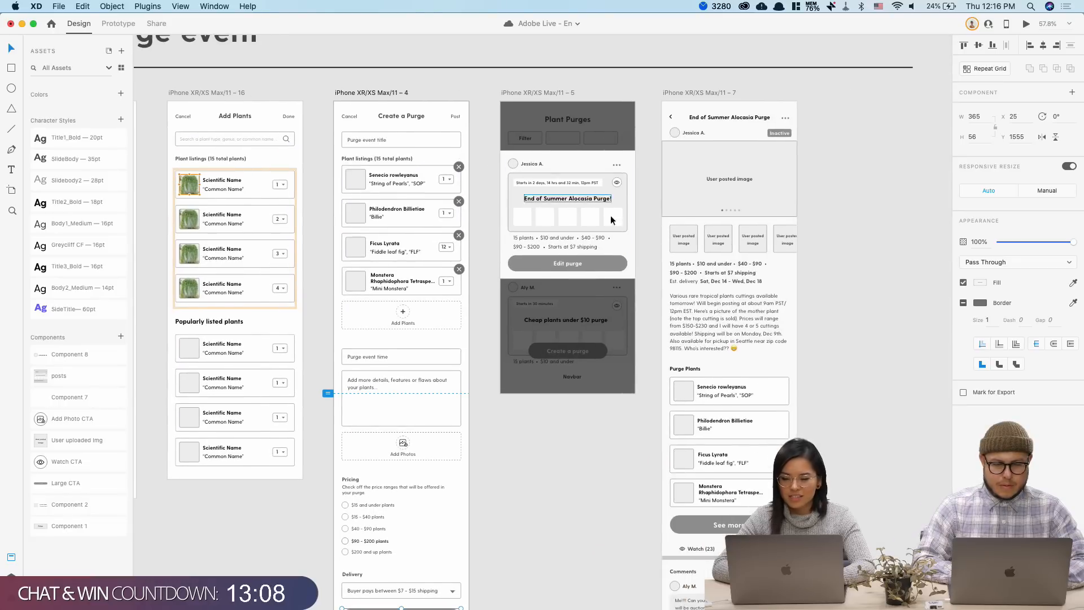
scroll(739, 367, "up", 3)
scroll(739, 365, "up", 10)
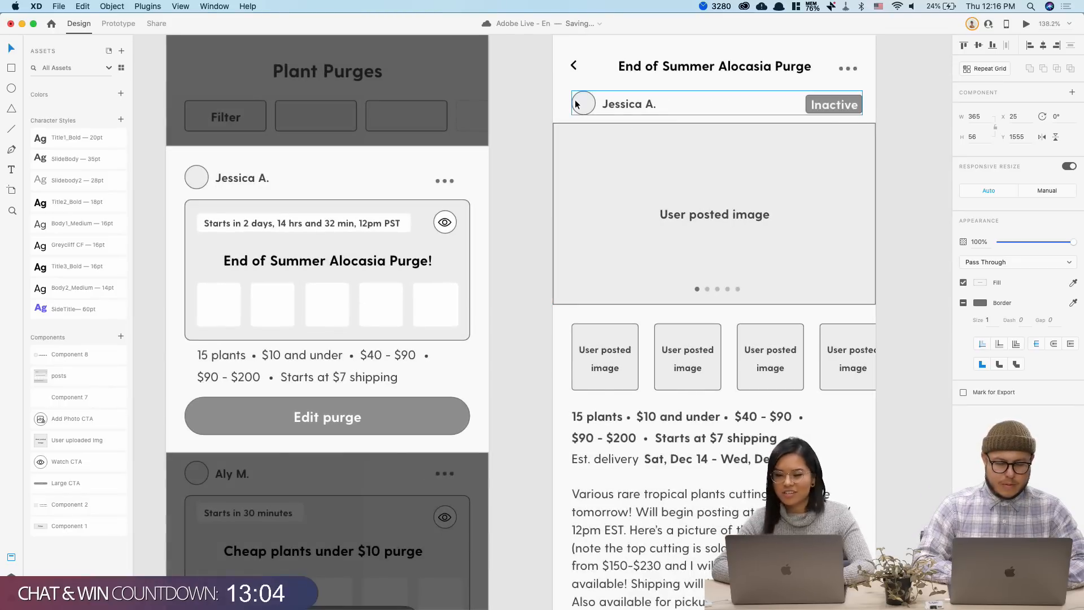
scroll(576, 104, "down", 3)
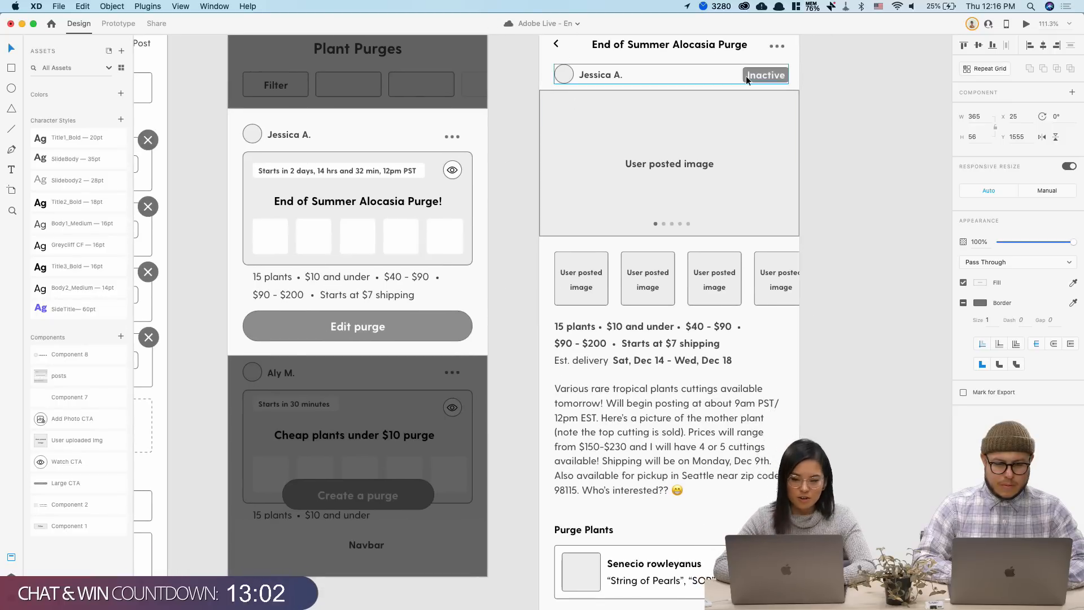
scroll(761, 73, "down", 1)
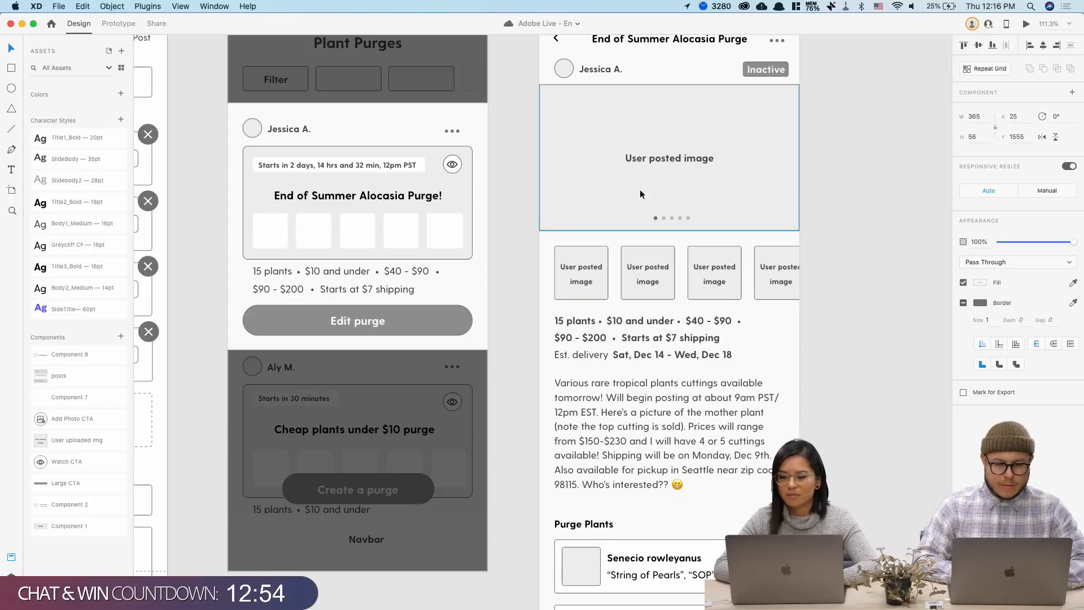
scroll(726, 242, "down", 2)
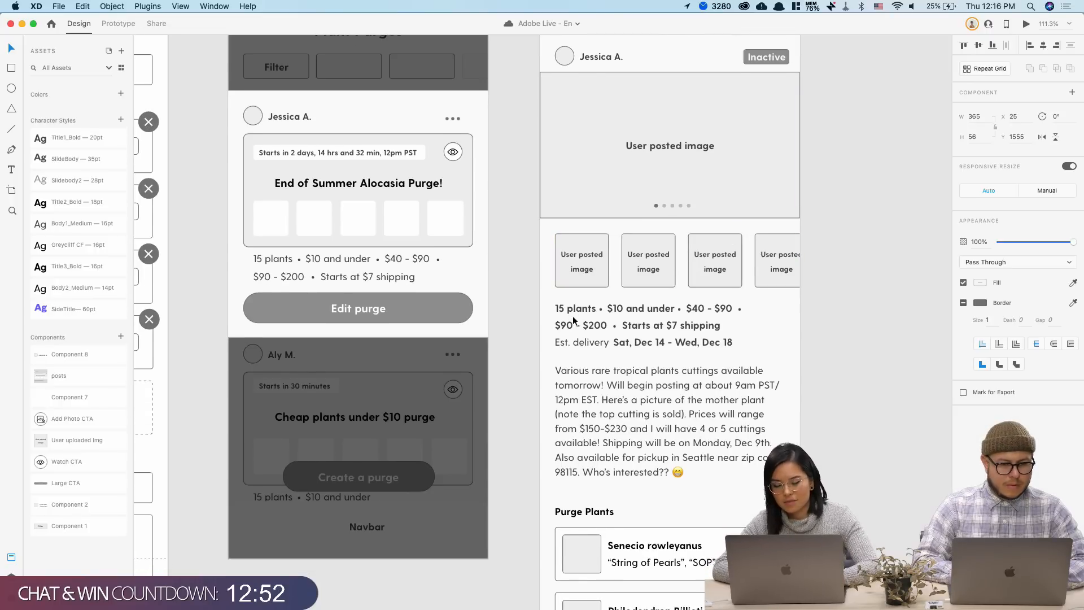
scroll(593, 194, "up", 4)
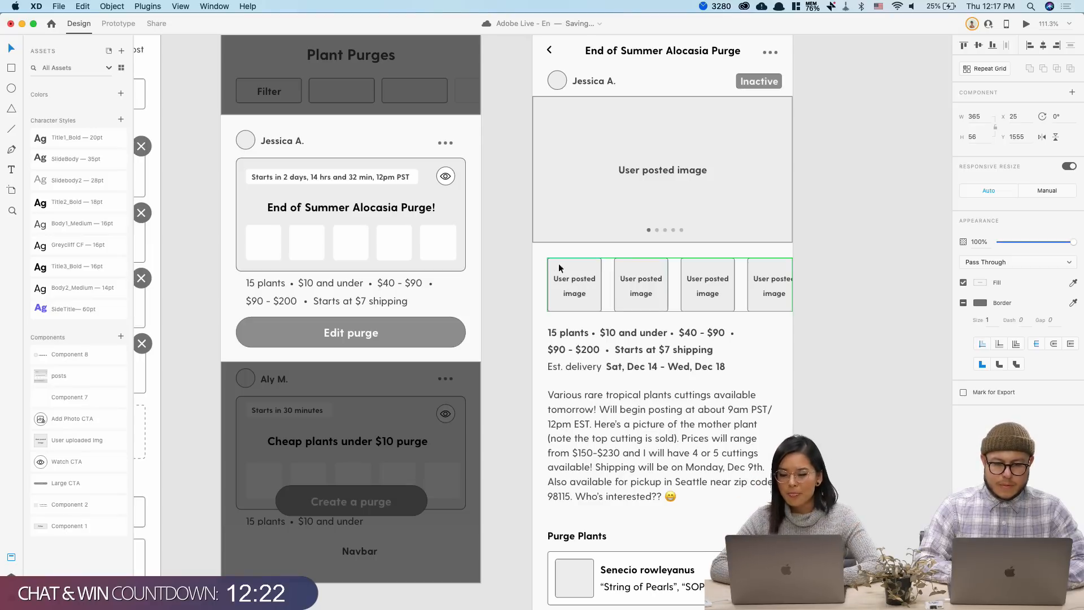
Examine the rest of the End of Summer Alocasia Purge detail screen, from its description and Purge Plants list to the comments
scroll(639, 272, "down", 2)
scroll(570, 306, "down", 2)
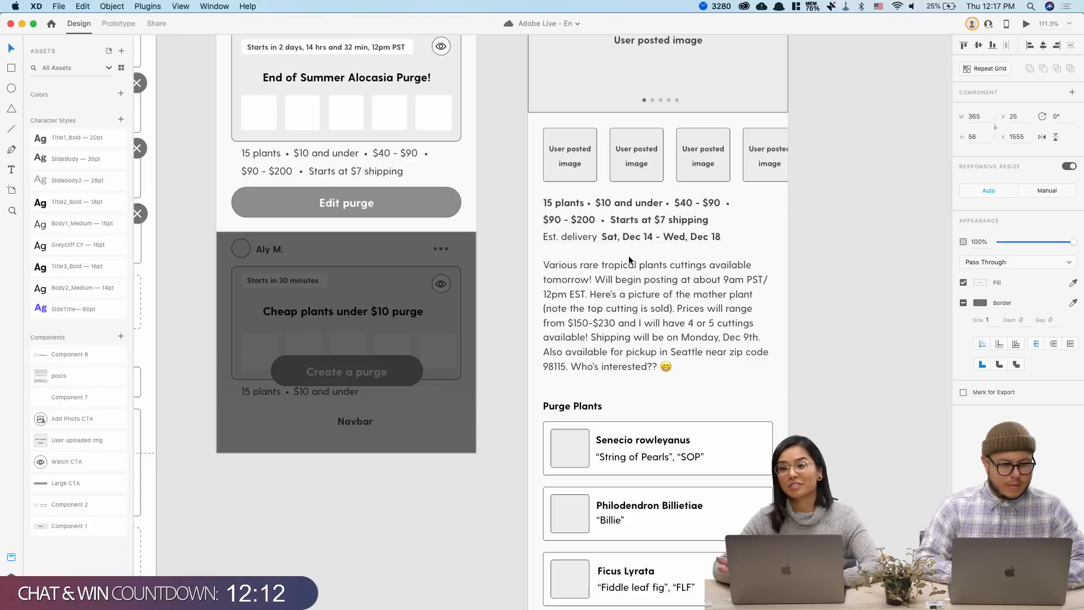
scroll(634, 258, "down", 2)
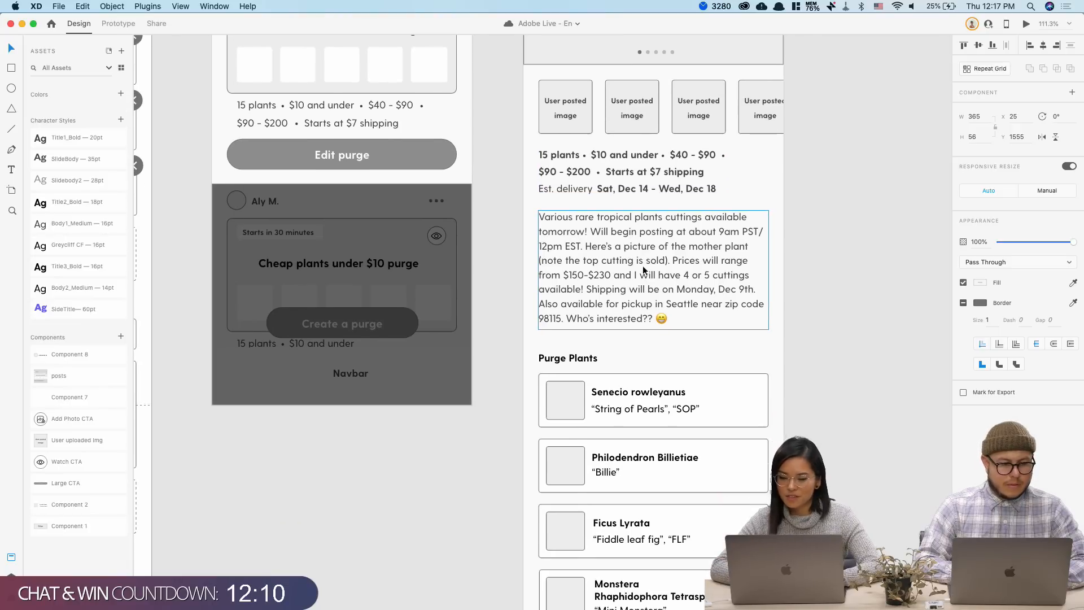
scroll(652, 324, "down", 6)
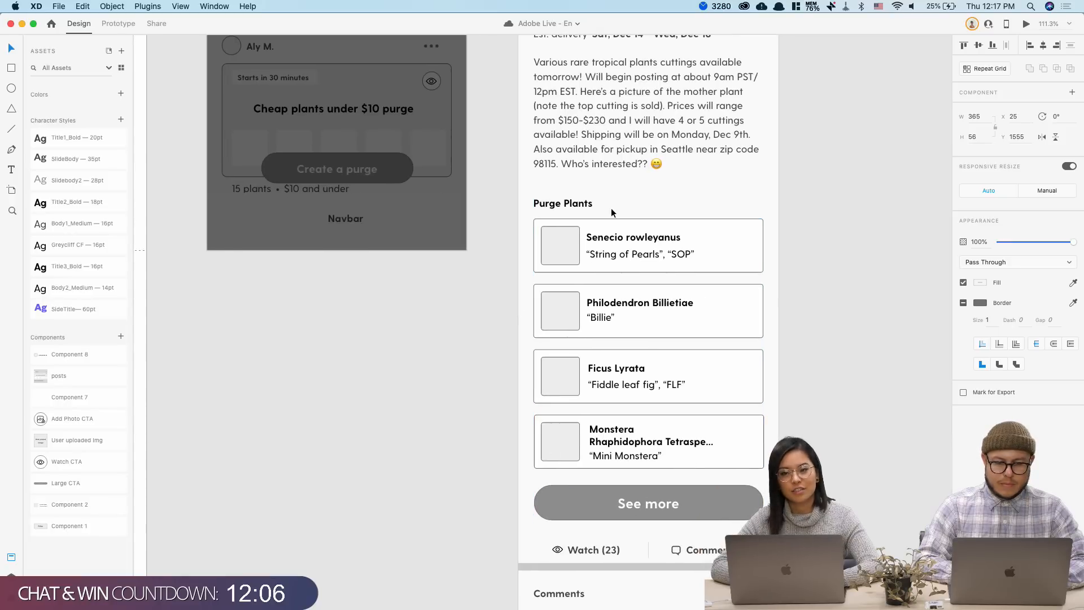
scroll(611, 208, "down", 9)
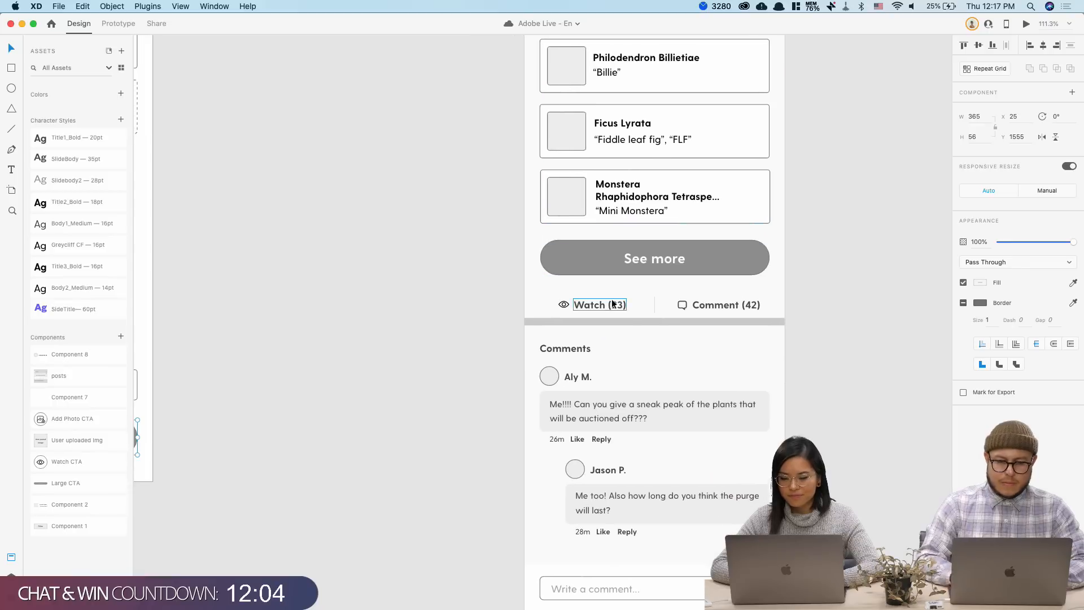
scroll(612, 299, "down", 5)
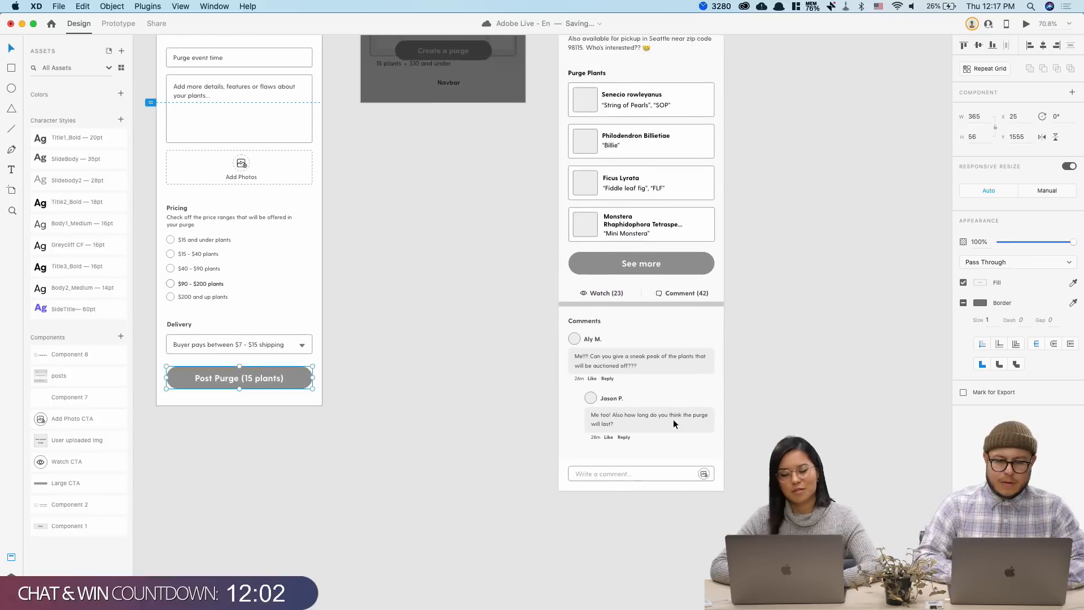
Go to the "Starting / Ending the purge" section and examine its "Starting / listing / Ending the purge" user flow board
scroll(673, 433, "down", 5)
scroll(673, 432, "down", 5)
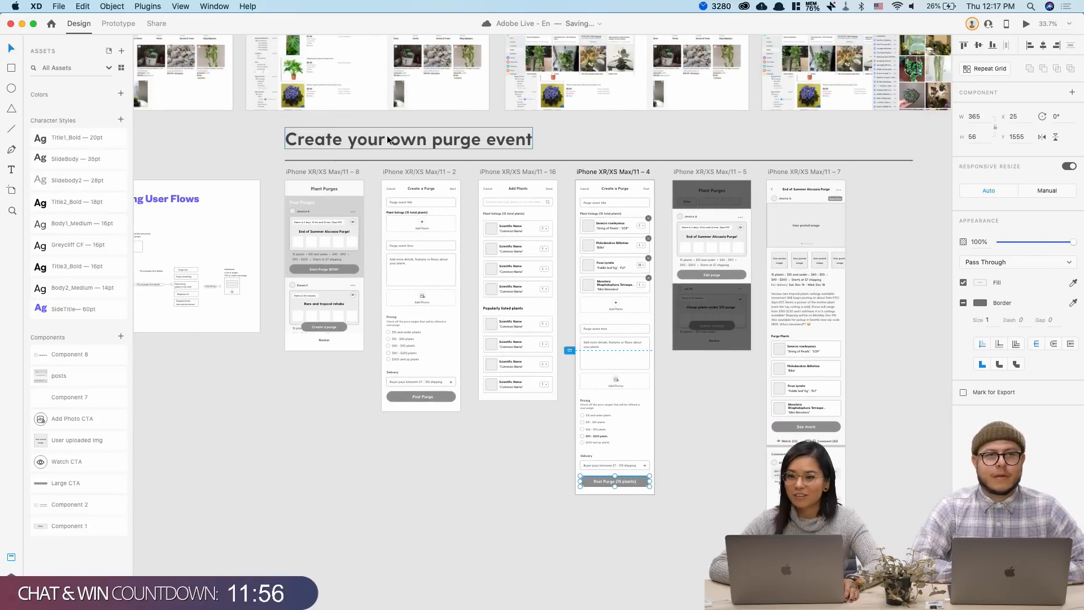
scroll(411, 192, "down", 3)
scroll(411, 192, "down", 5)
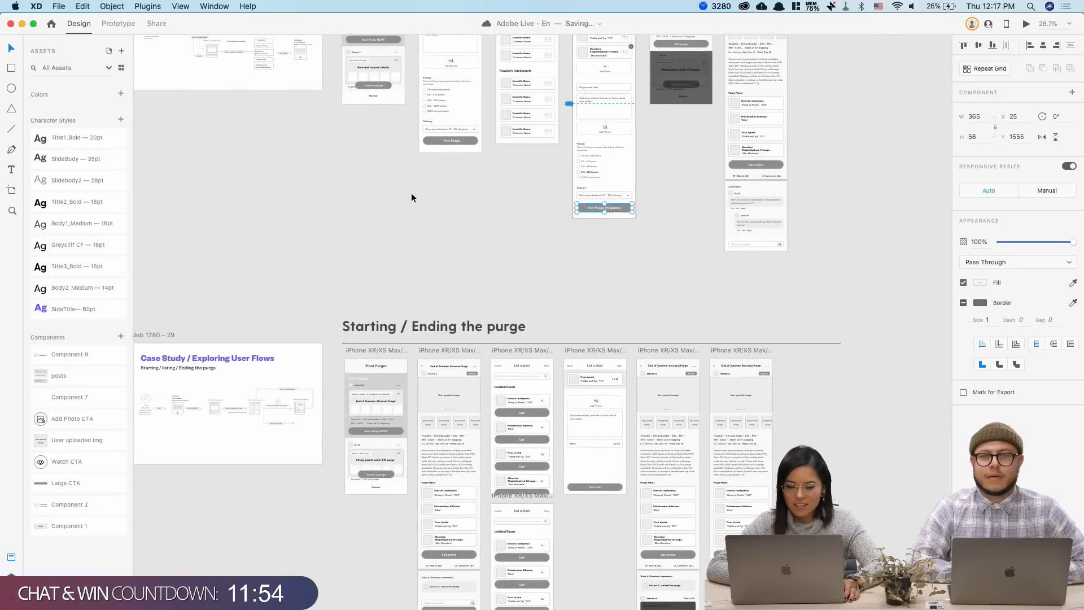
scroll(411, 192, "down", 2)
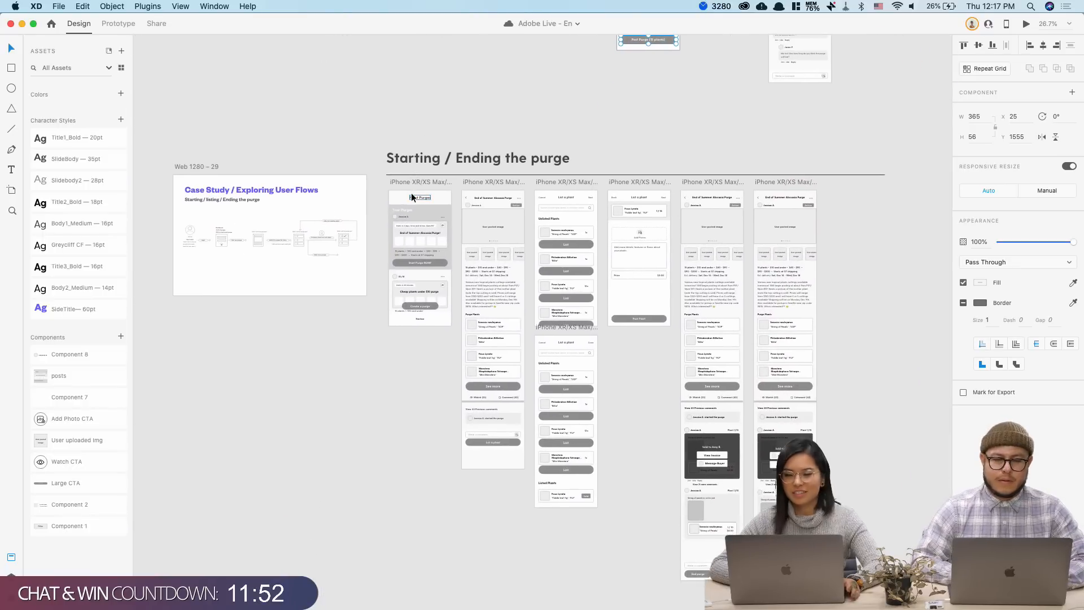
scroll(411, 192, "up", 3)
scroll(411, 197, "left", 5)
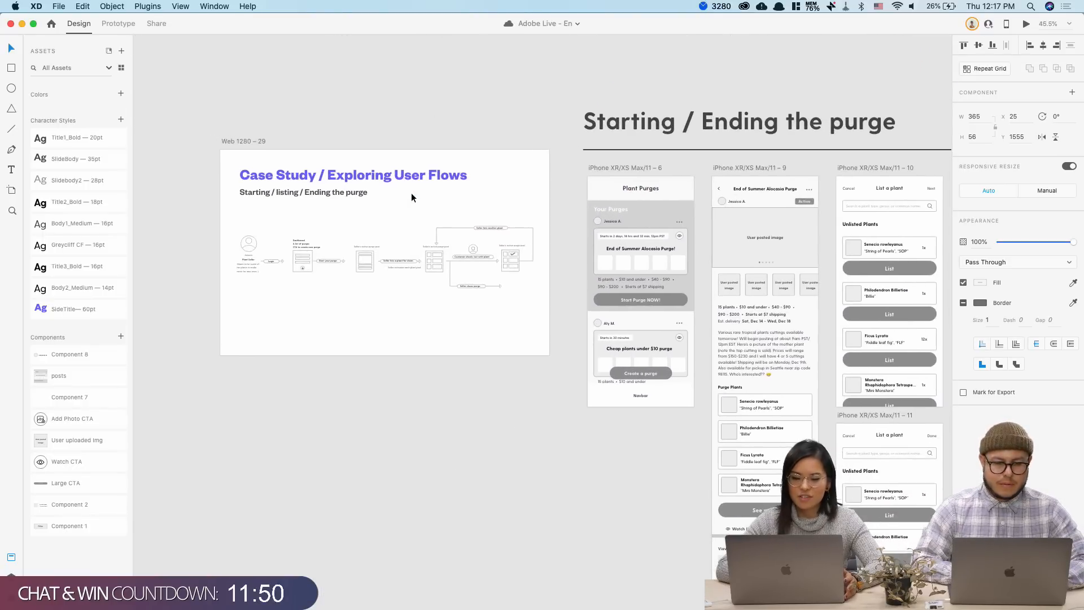
scroll(411, 198, "up", 5)
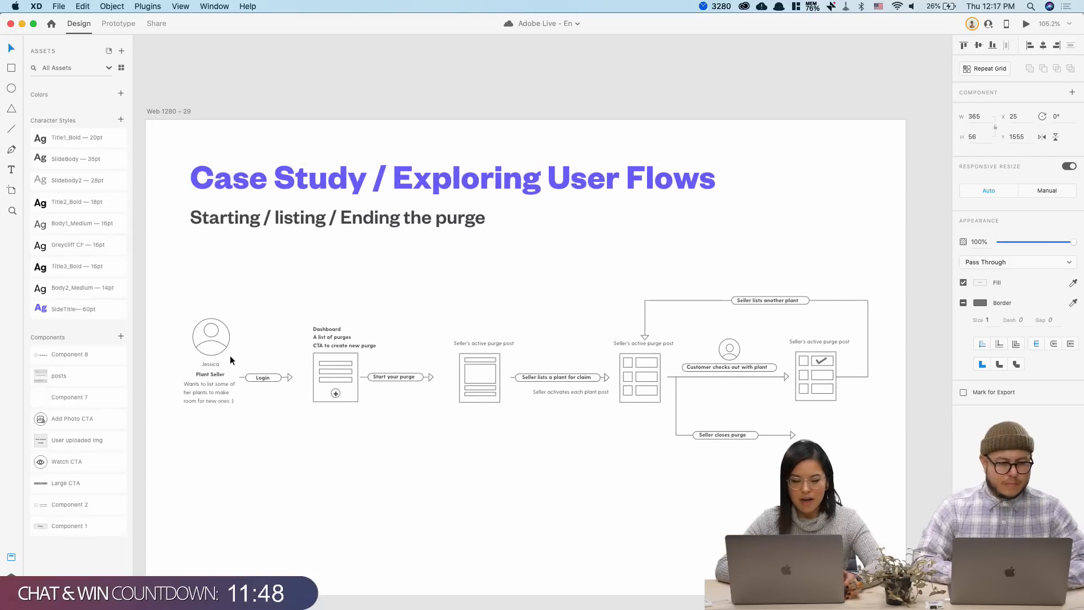
scroll(812, 341, "down", 2)
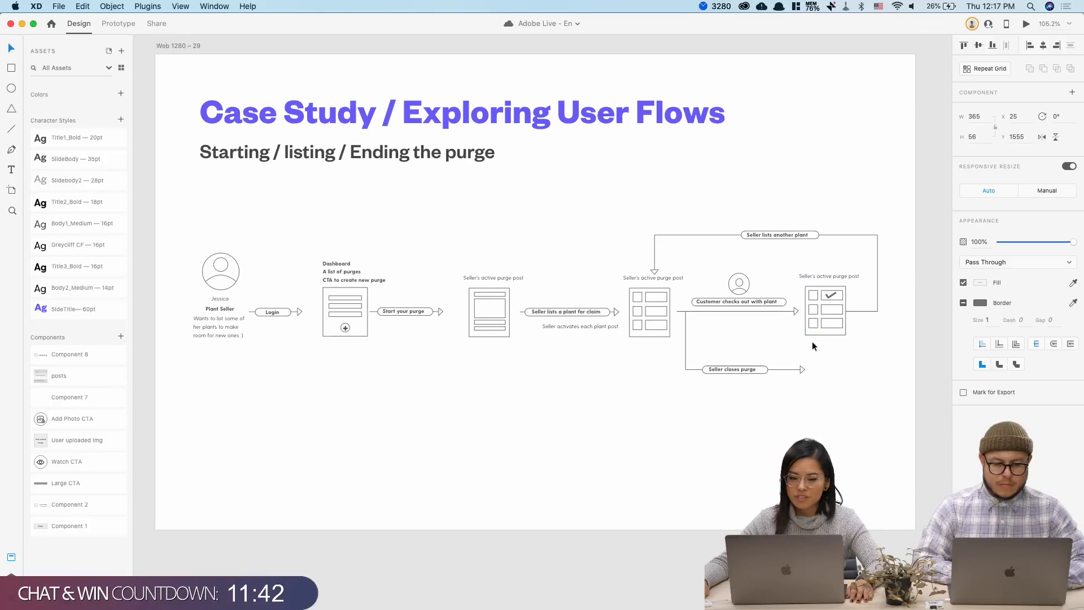
scroll(313, 310, "up", 5)
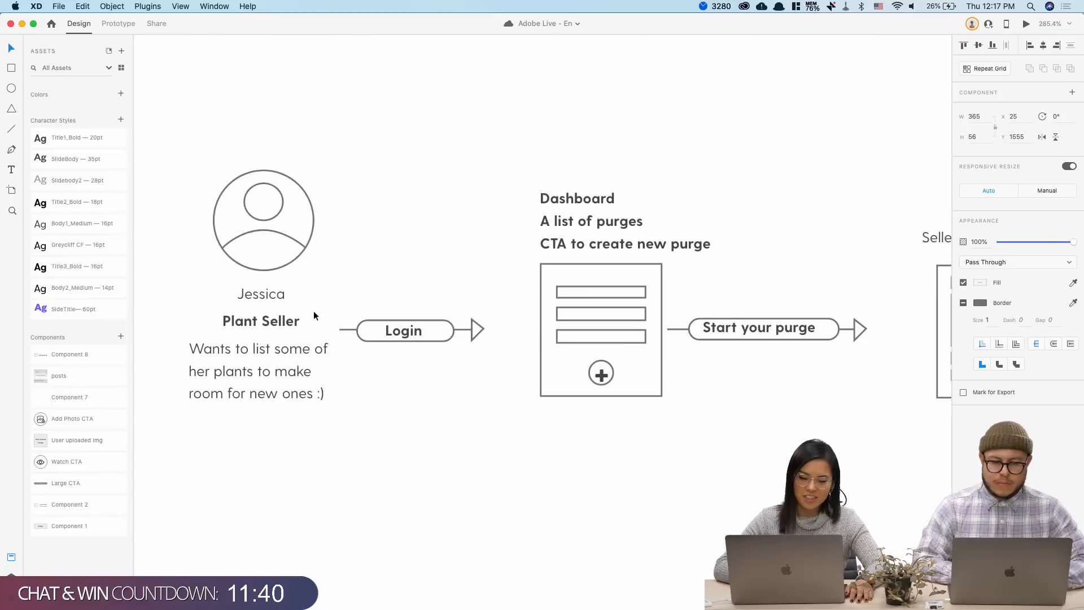
Save the document and examine the flow from the plant seller's login through listing a plant and customer checkout to closing the purge
key("super+s")
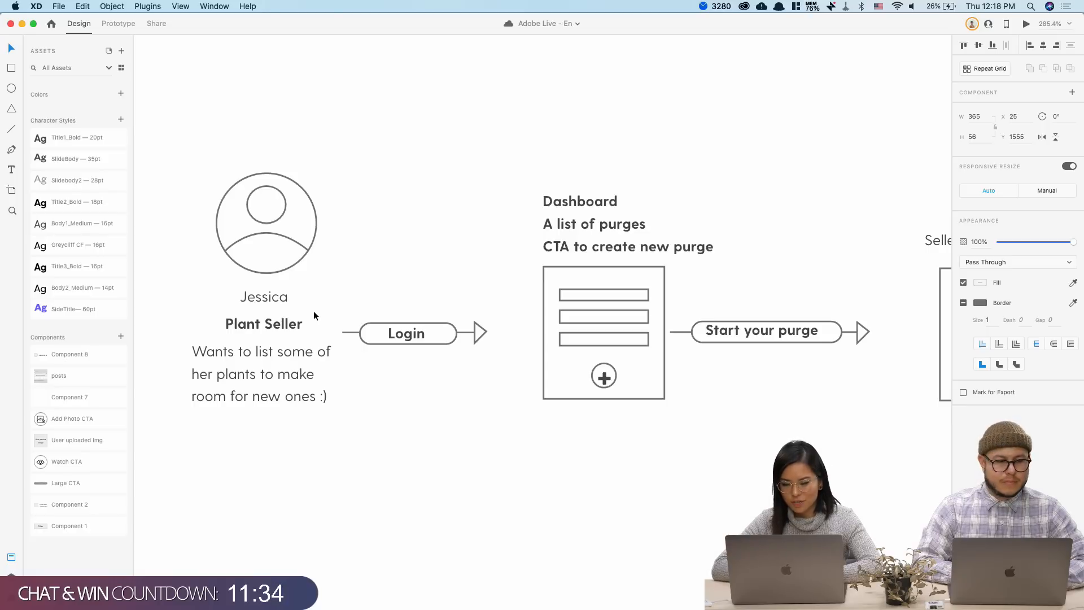
scroll(313, 314, "right", 2)
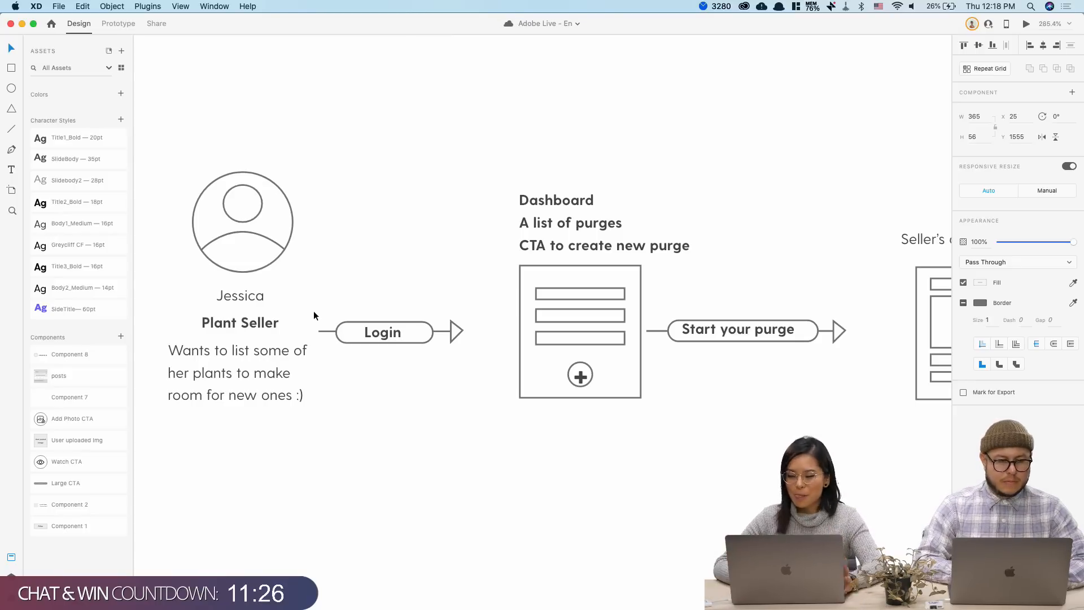
scroll(314, 312, "right", 3)
scroll(313, 310, "right", 6)
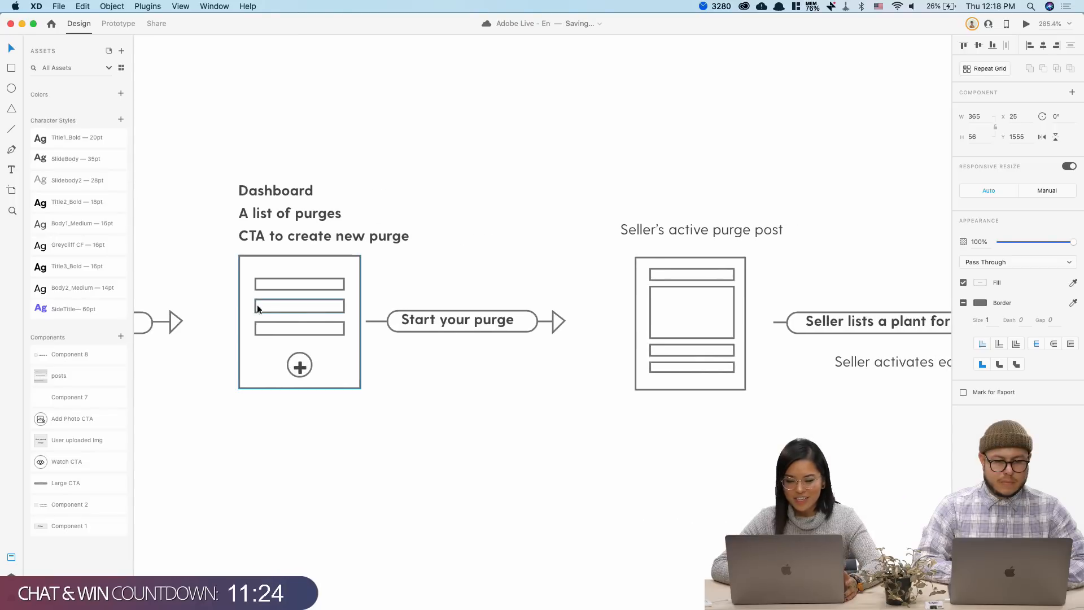
scroll(497, 279, "right", 5)
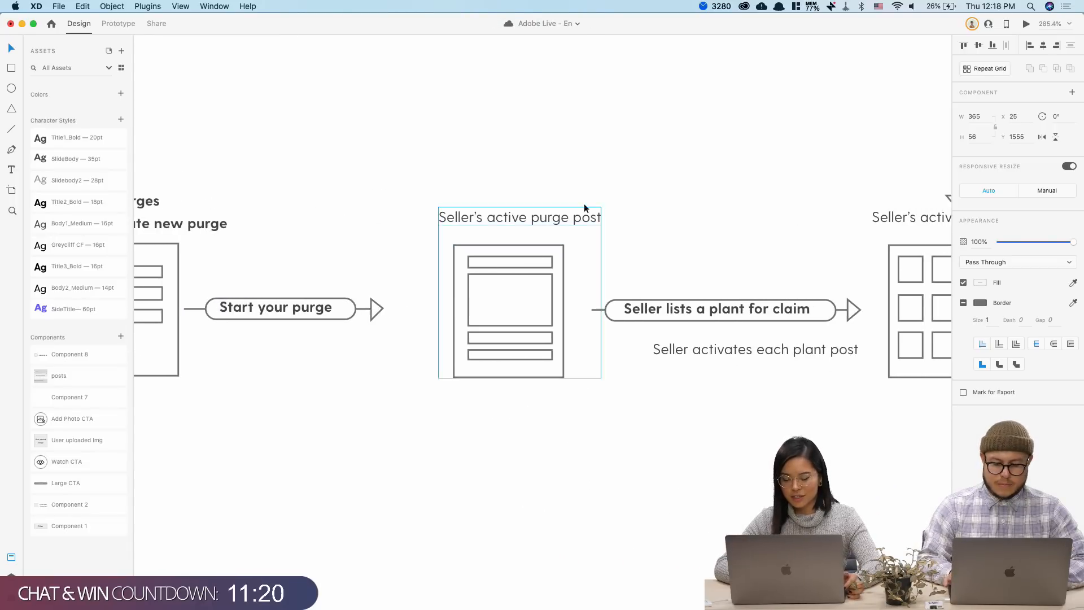
scroll(566, 373, "right", 4)
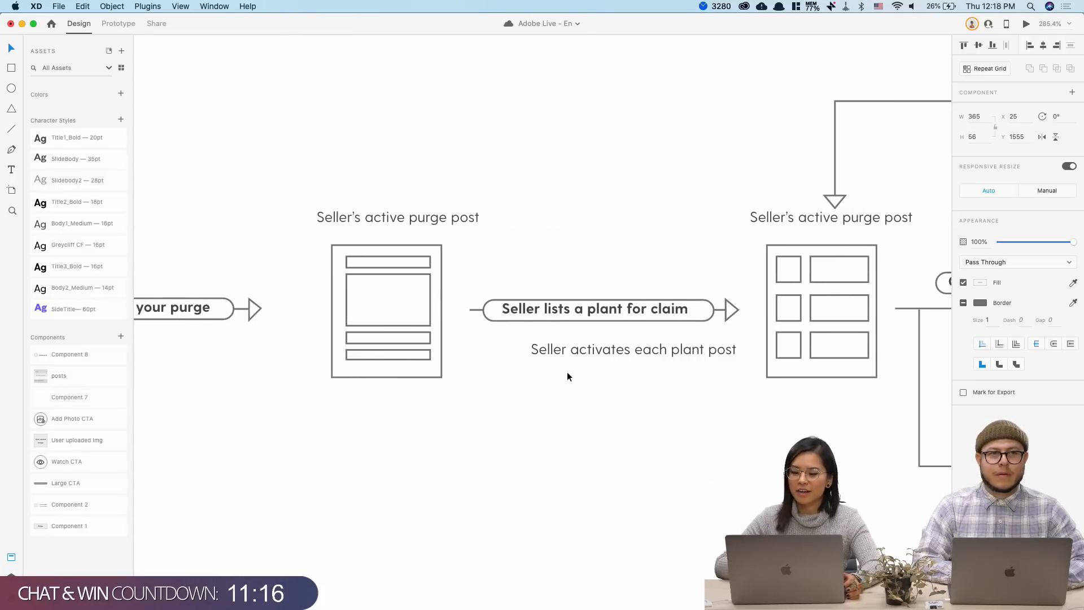
scroll(472, 350, "right", 8)
scroll(473, 351, "down", 5)
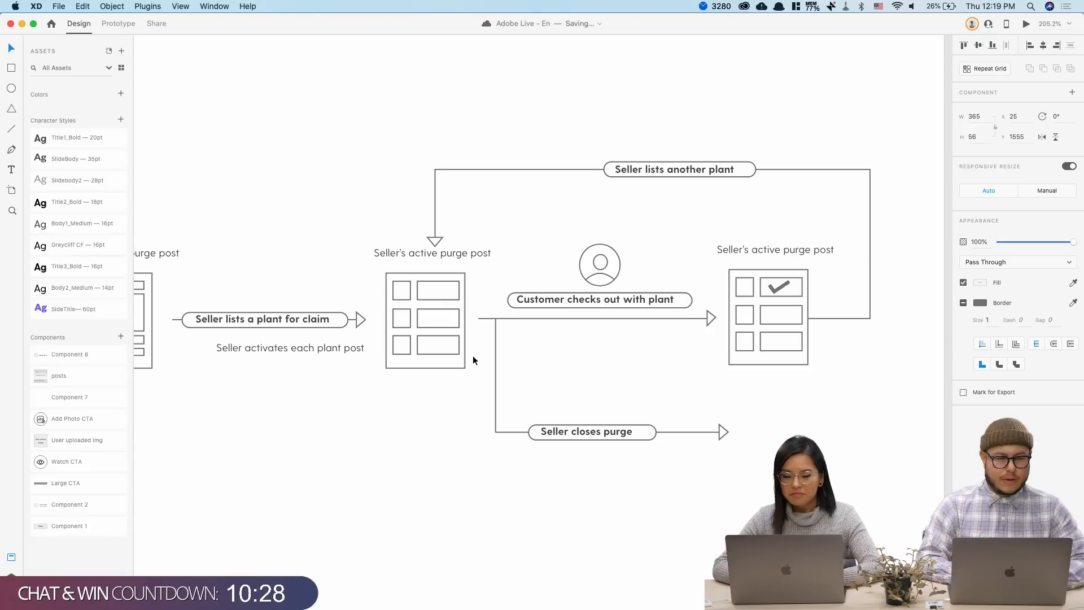
scroll(473, 355, "down", 3)
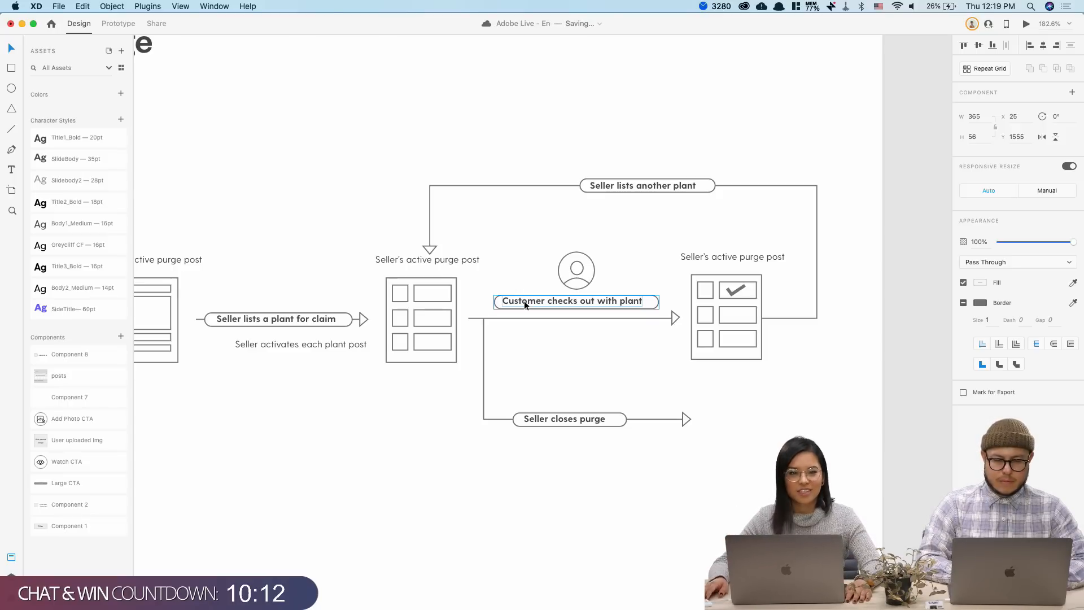
Compare the "Create your purge event" and "Starting / listing / Ending the purge" user flow boards, and save the document
scroll(524, 300, "down", 5)
scroll(524, 300, "up", 5)
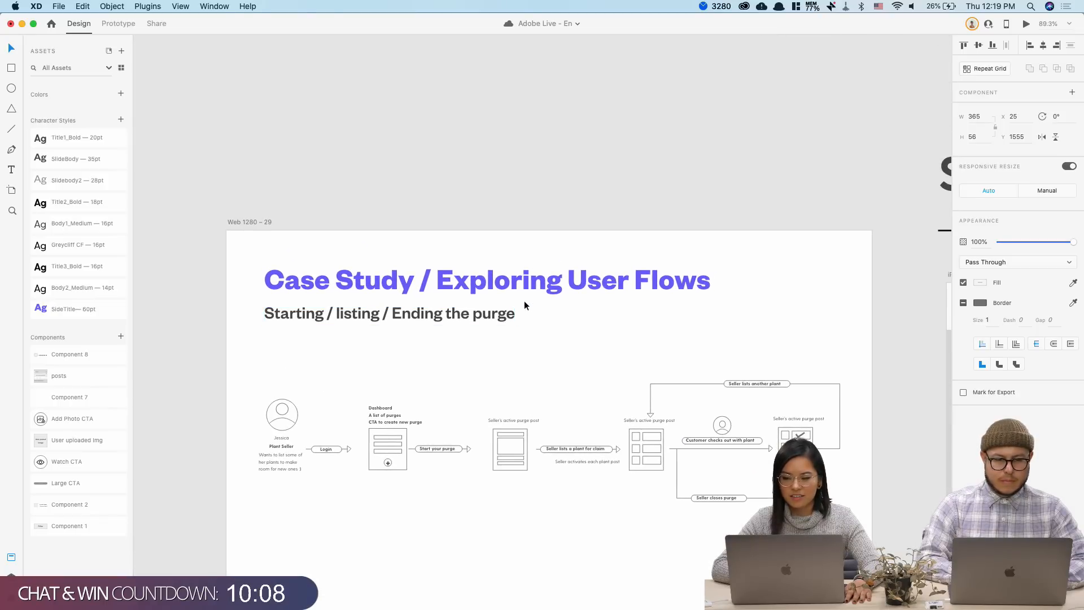
scroll(524, 300, "up", 5)
scroll(524, 305, "down", 5)
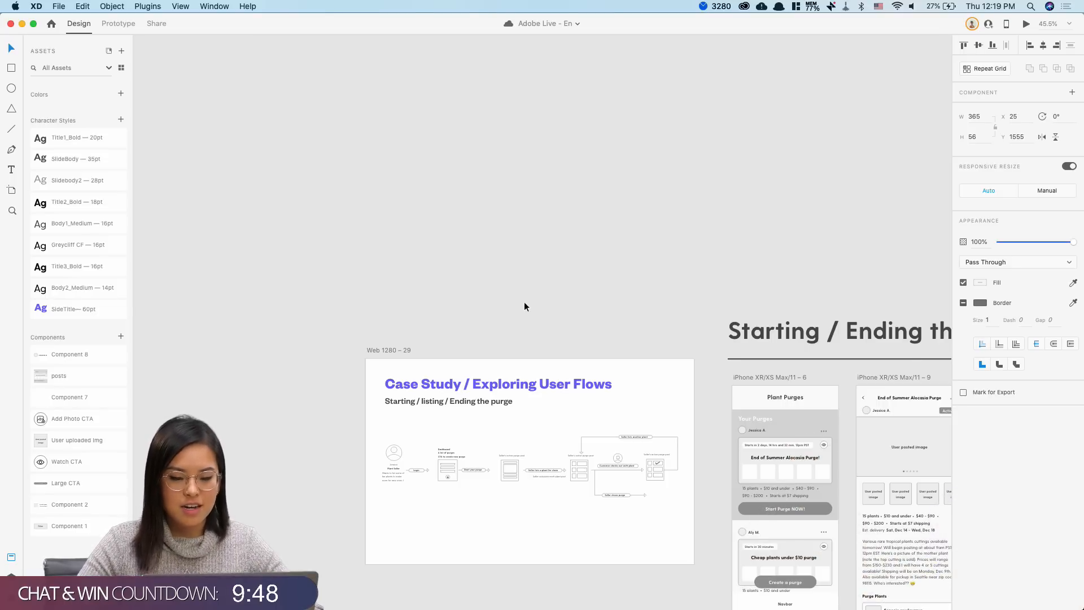
scroll(524, 306, "down", 3)
scroll(524, 306, "up", 3)
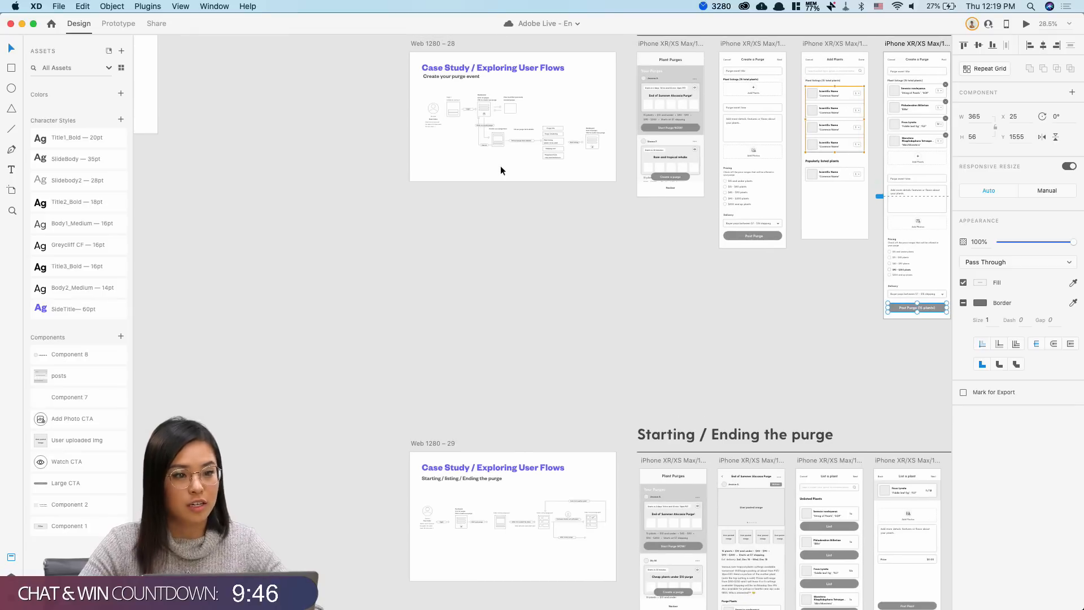
key("super+s")
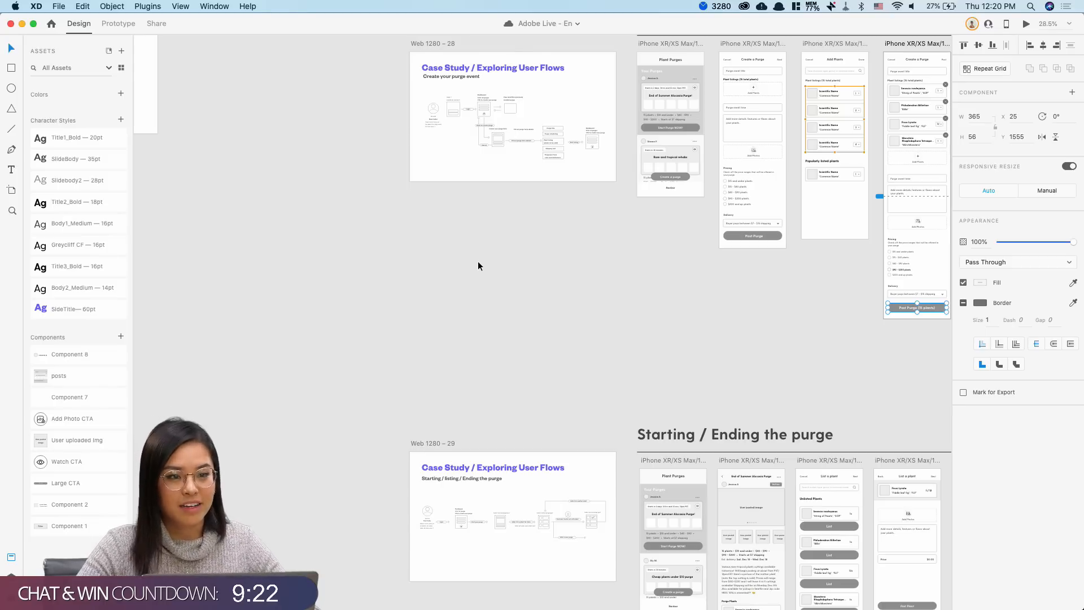
Examine the first "Starting / Ending the purge" wireframes beside their flow board, focusing on the Plant Purges screen with "Start Purge NOW!"
scroll(516, 303, "down", 5)
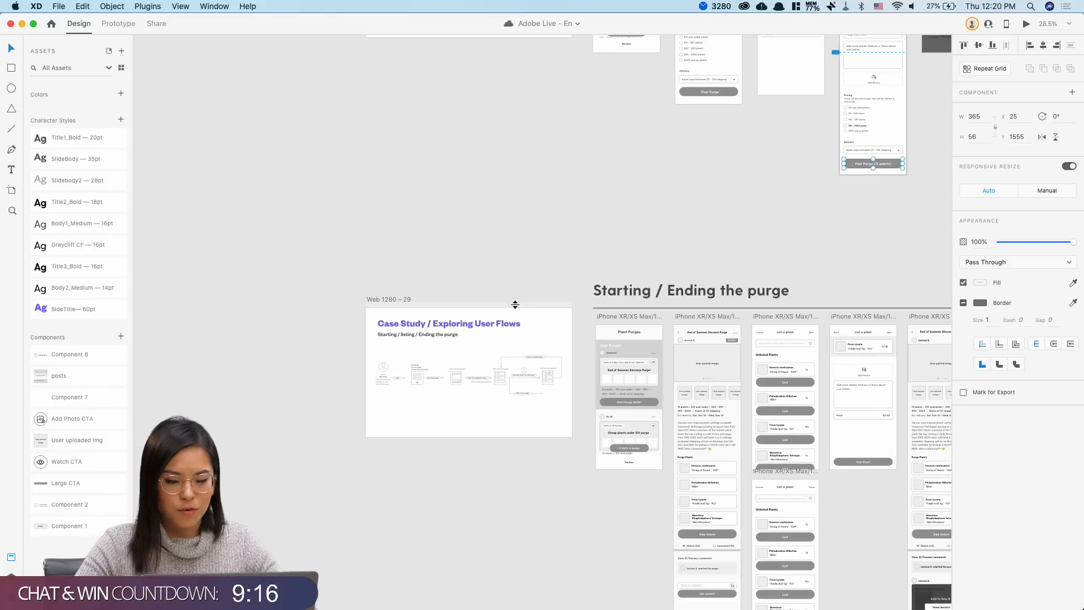
scroll(516, 303, "down", 3)
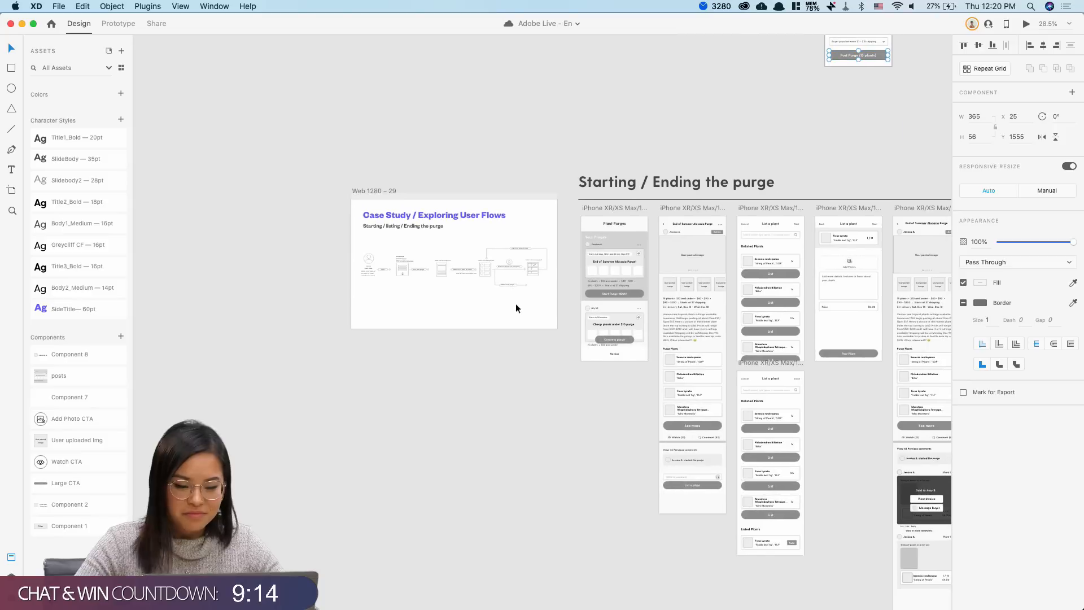
scroll(516, 303, "up", 5)
scroll(516, 304, "up", 3)
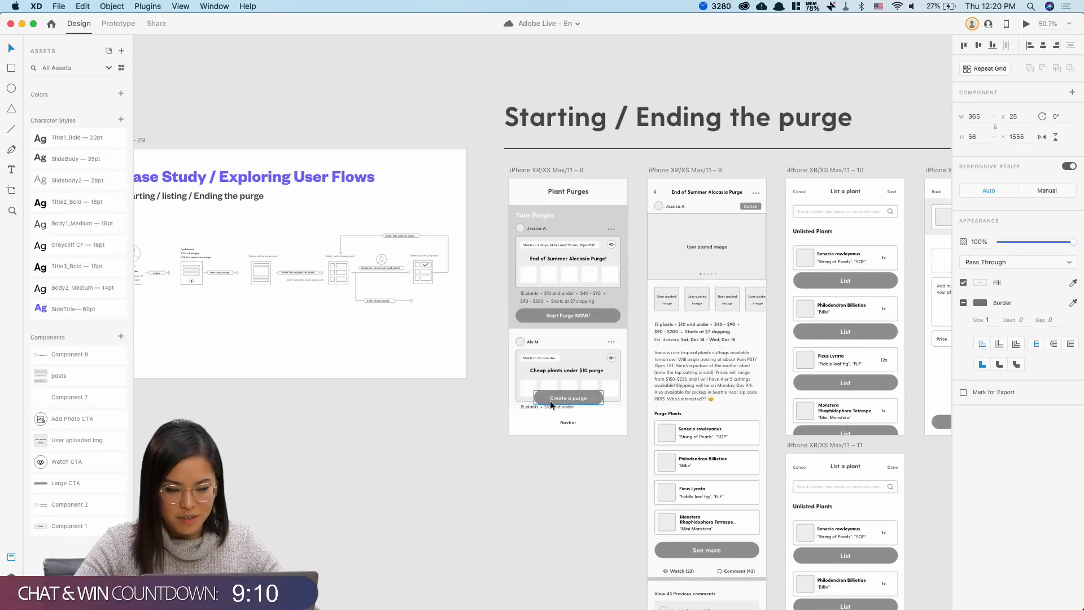
scroll(362, 235, "left", 3)
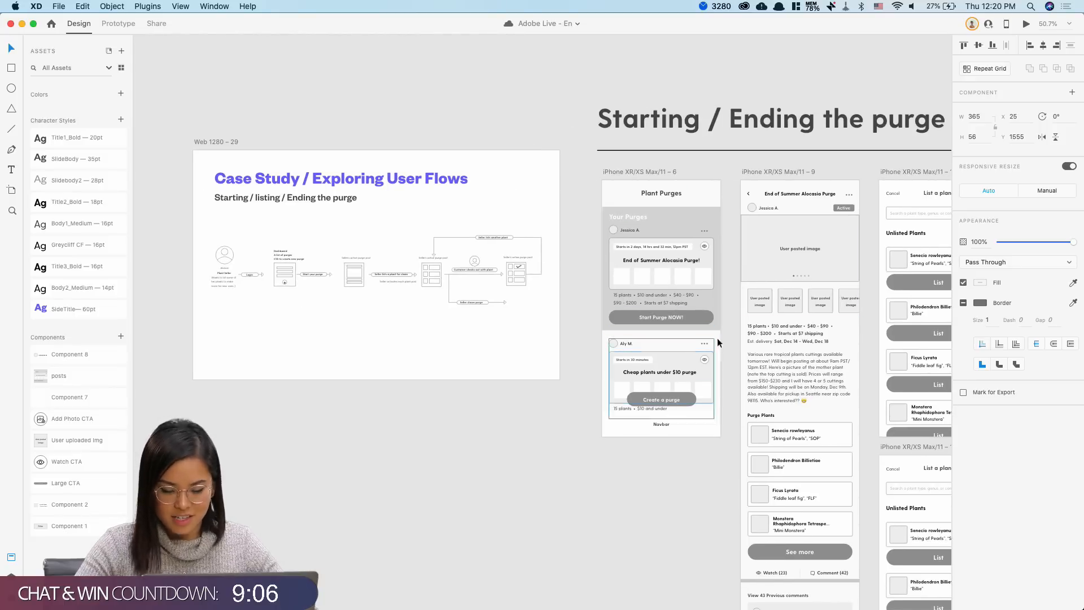
Compare the dashboard and "Start your purge" stages of the flow board with the Plant Purges wireframe and its neighbouring purge post
scroll(286, 272, "up", 5)
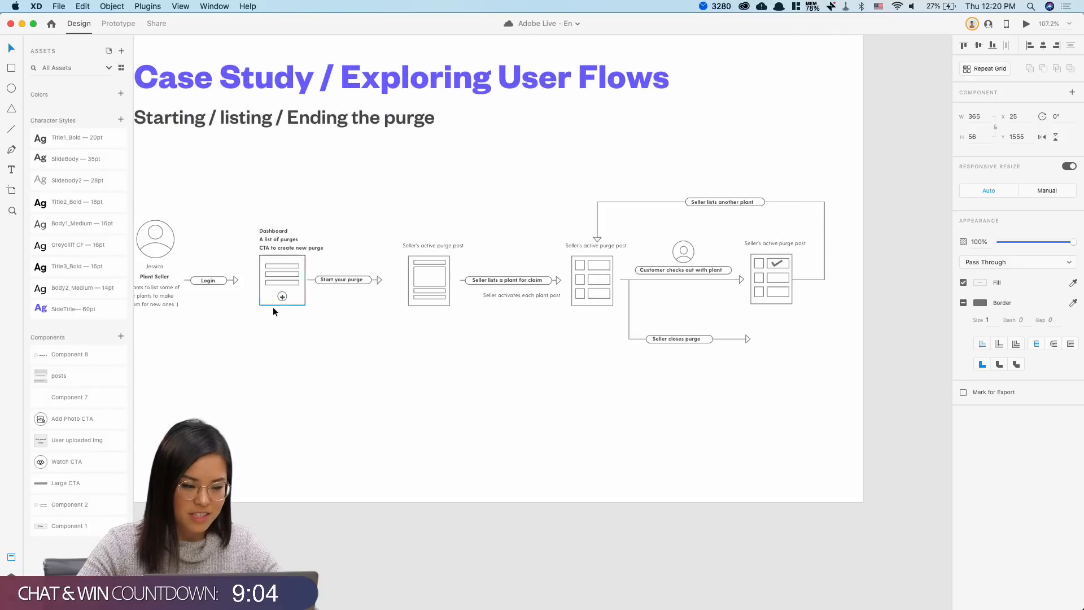
scroll(297, 323, "down", 1)
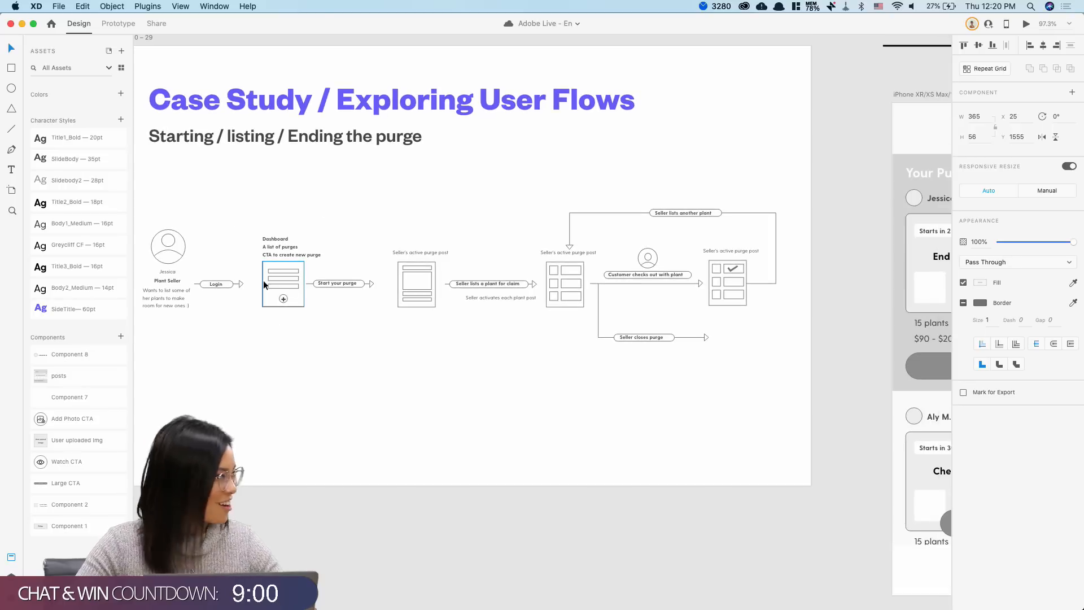
scroll(264, 341, "down", 2)
scroll(264, 341, "right", 10)
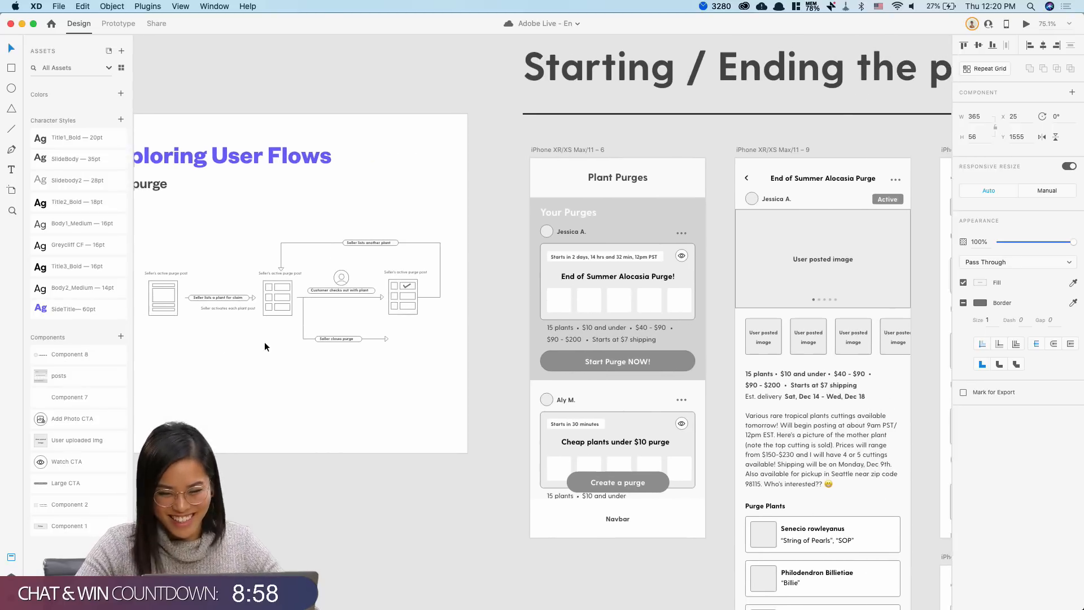
scroll(713, 289, "down", 2)
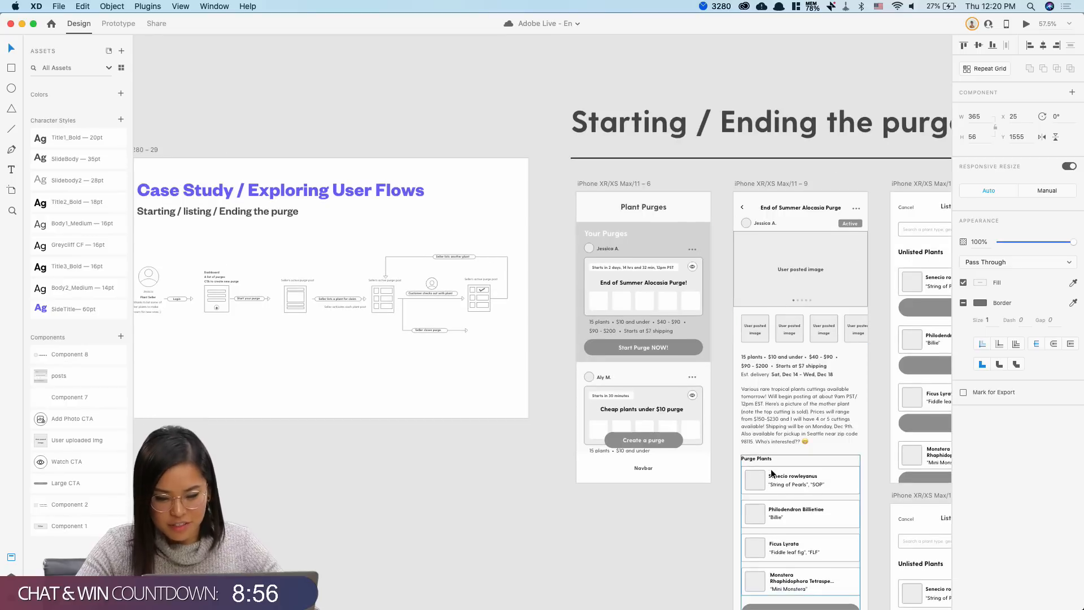
scroll(771, 473, "down", 2)
scroll(771, 473, "right", 3)
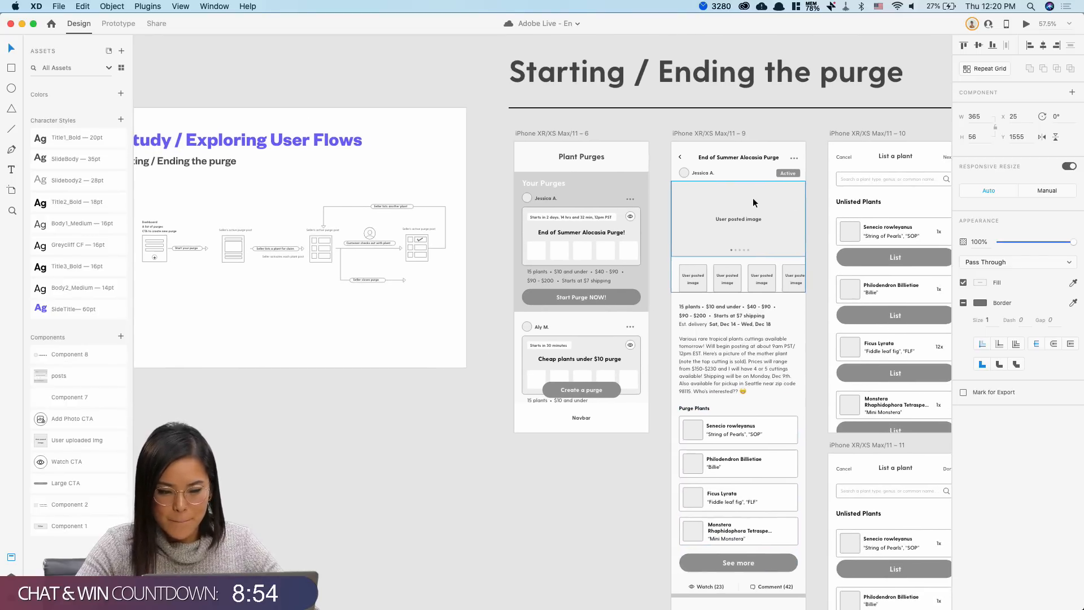
Examine the active "End of Summer Alocasia Purge" post wireframe down to its comments, in context with the rest of the "Starting / Ending the purge" section
scroll(753, 202, "down", 5)
scroll(689, 429, "right", 1)
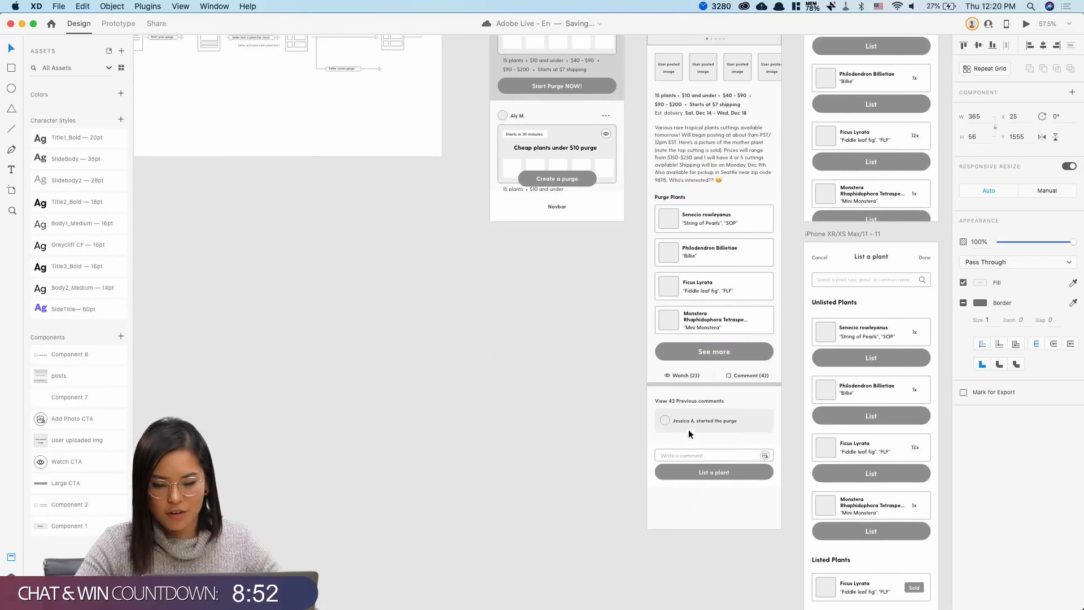
scroll(688, 429, "up", 5)
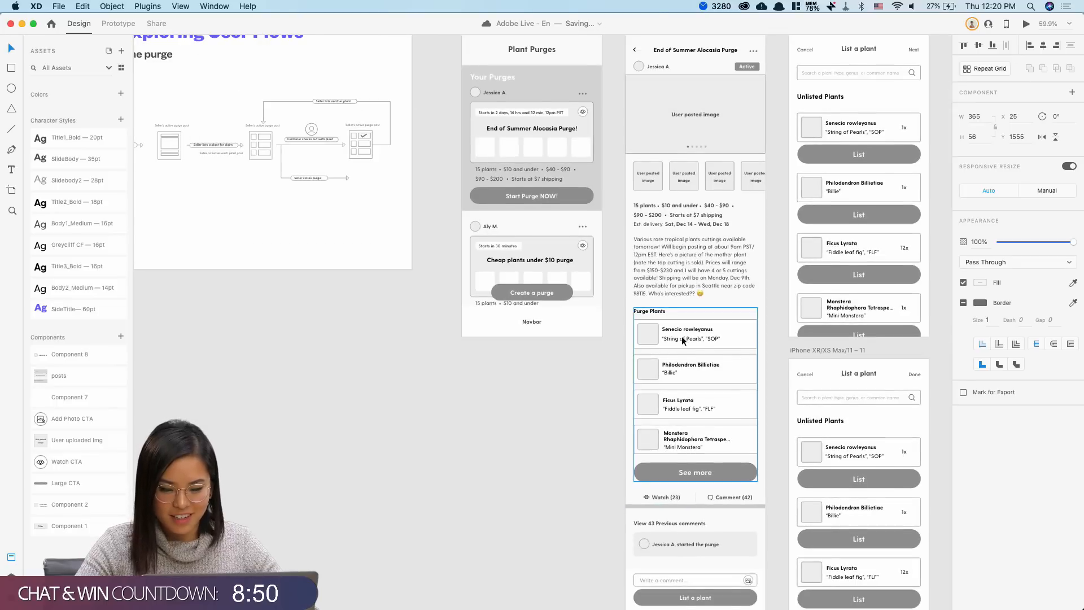
scroll(682, 337, "down", 5)
scroll(665, 310, "down", 3)
scroll(666, 309, "up", 4)
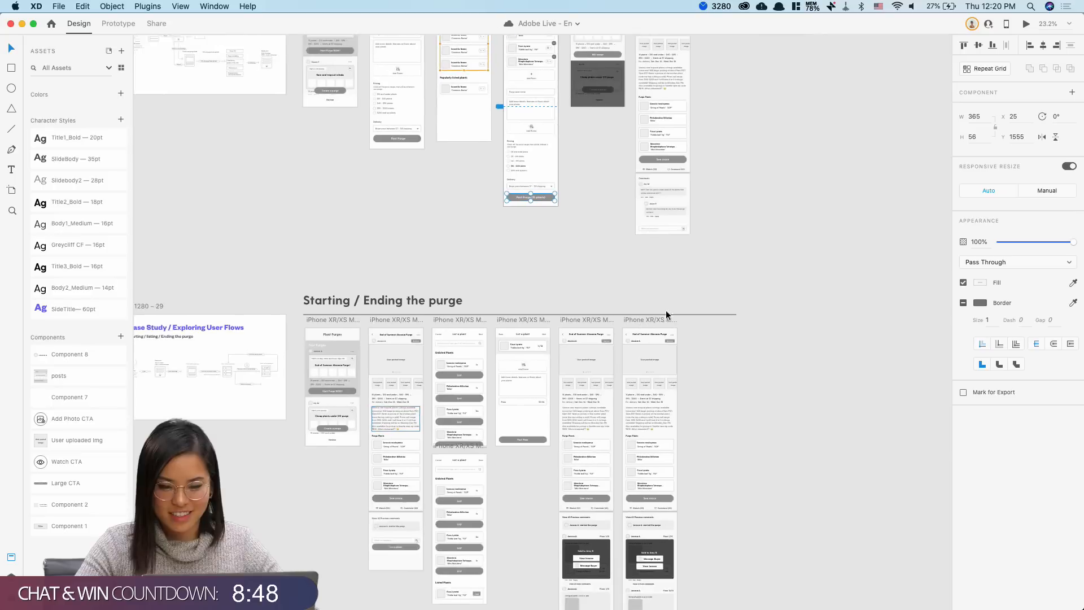
scroll(649, 265, "right", 2)
scroll(465, 413, "up", 5)
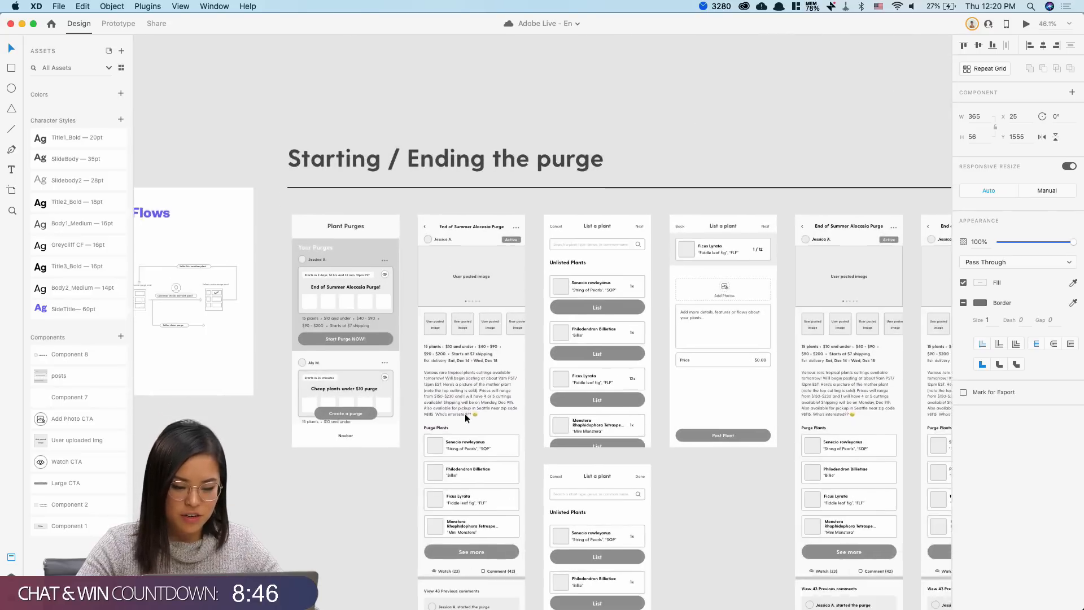
scroll(465, 413, "down", 3)
scroll(465, 413, "up", 2)
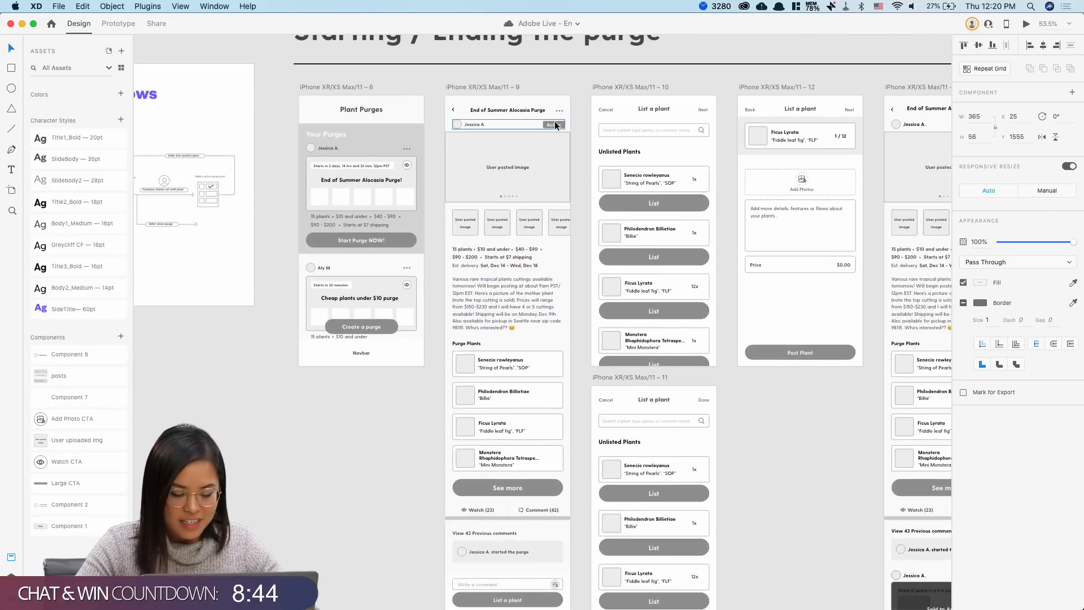
Select the "List a plant" button below the comments of the first active purge post and examine it beside the "List a plant" wireframes
scroll(542, 198, "down", 3)
left_click(509, 499)
scroll(509, 499, "up", 6)
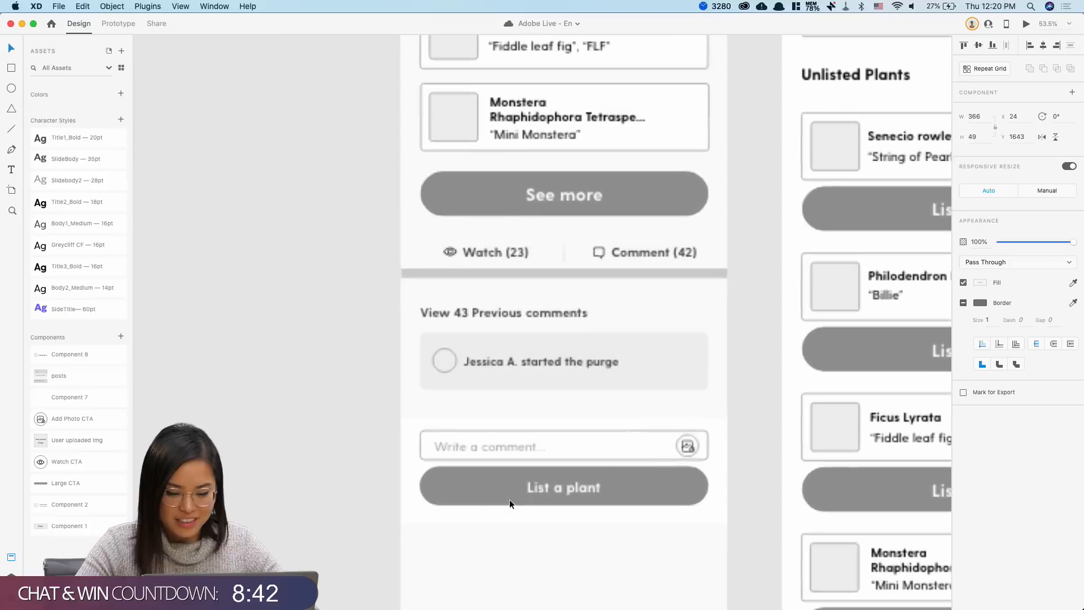
scroll(529, 487, "down", 2)
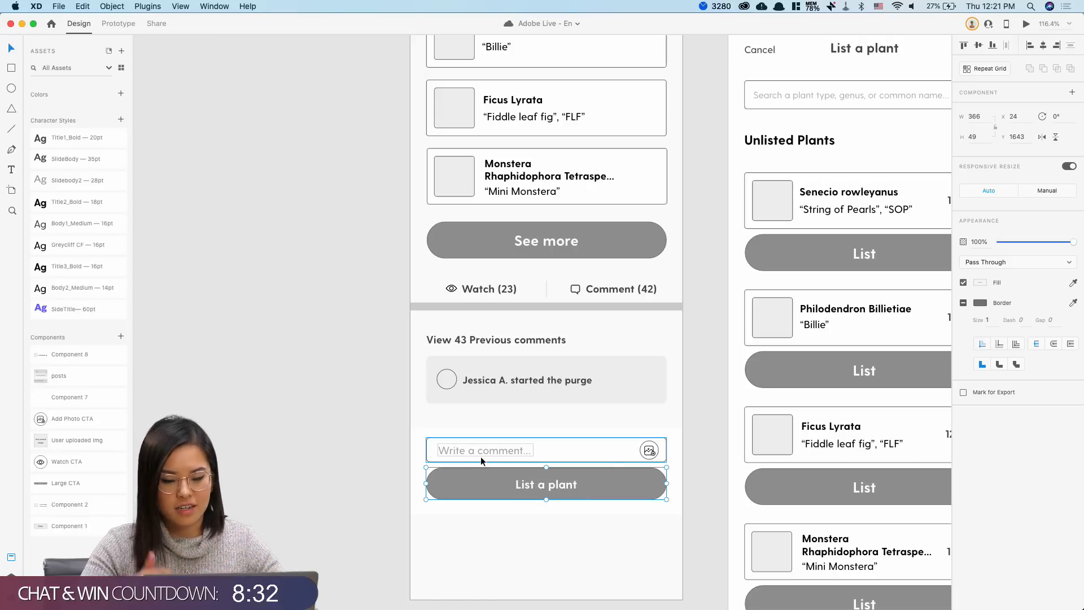
scroll(480, 457, "down", 10)
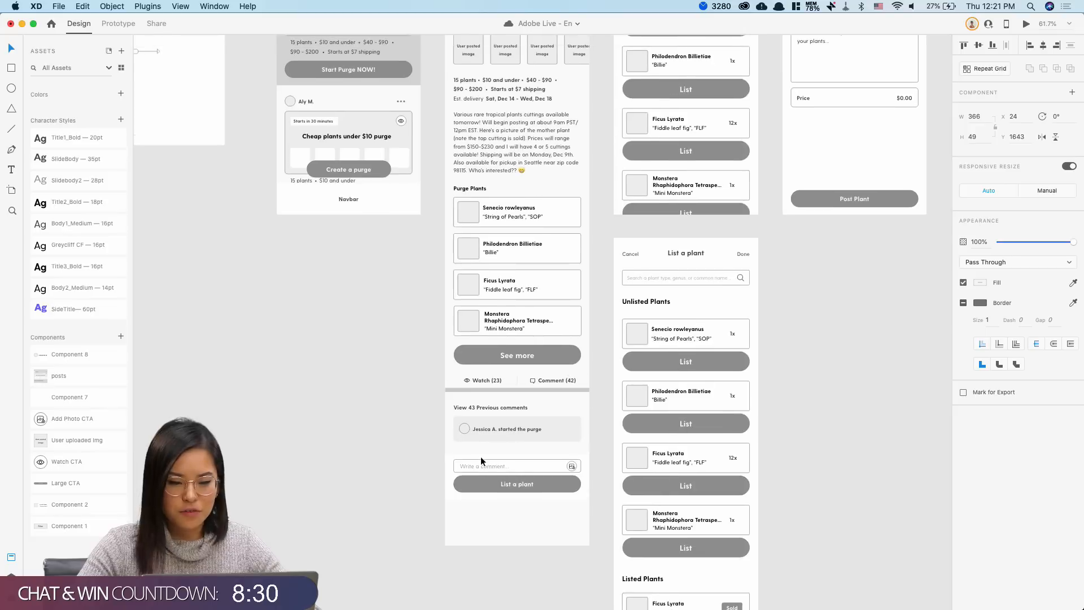
scroll(500, 342, "up", 1)
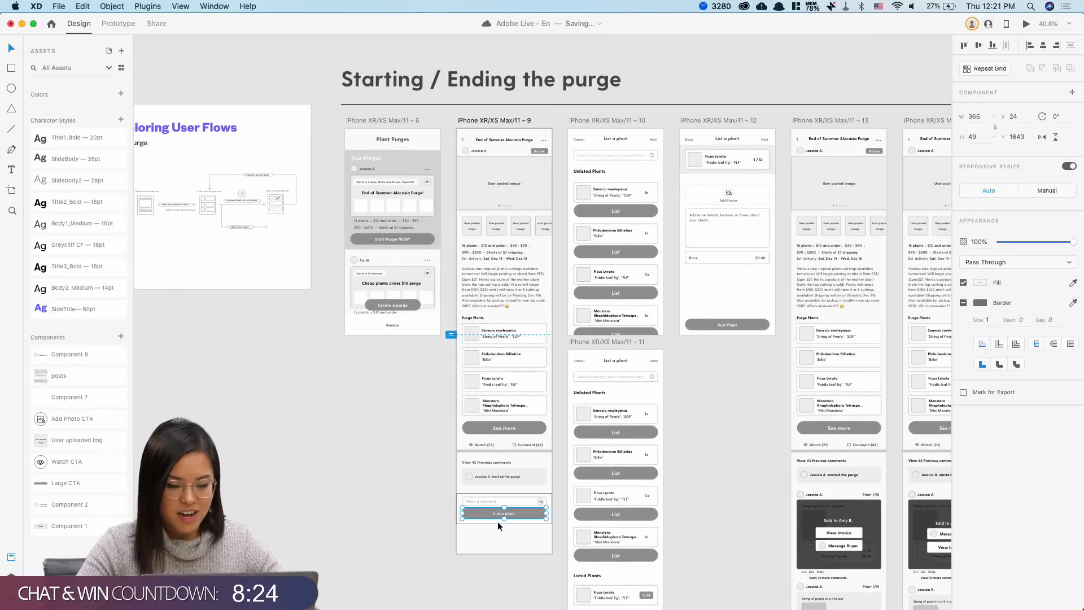
scroll(497, 520, "up", 3)
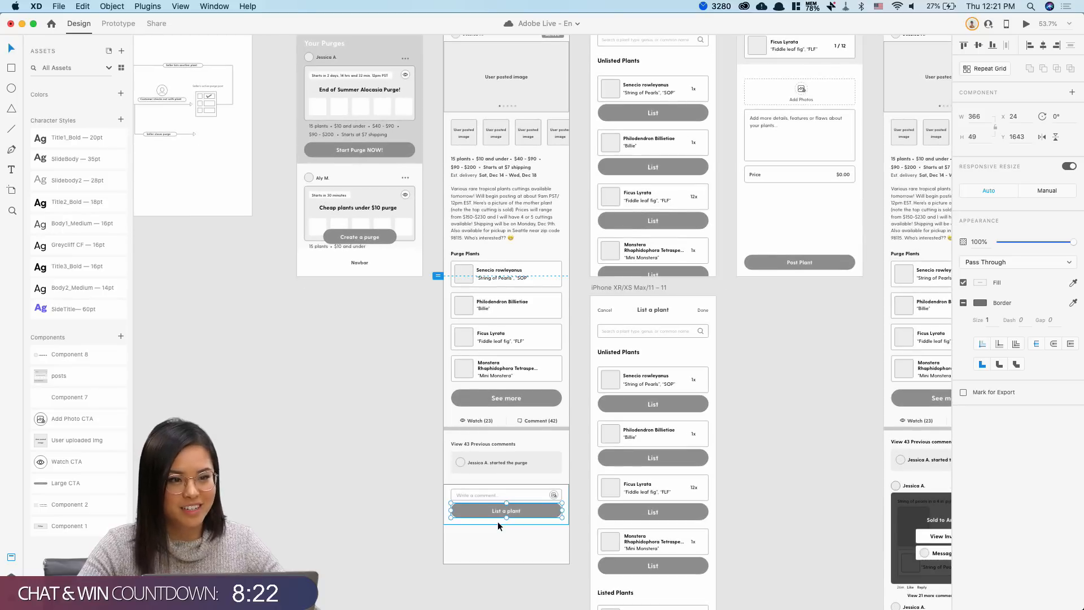
scroll(496, 521, "up", 3)
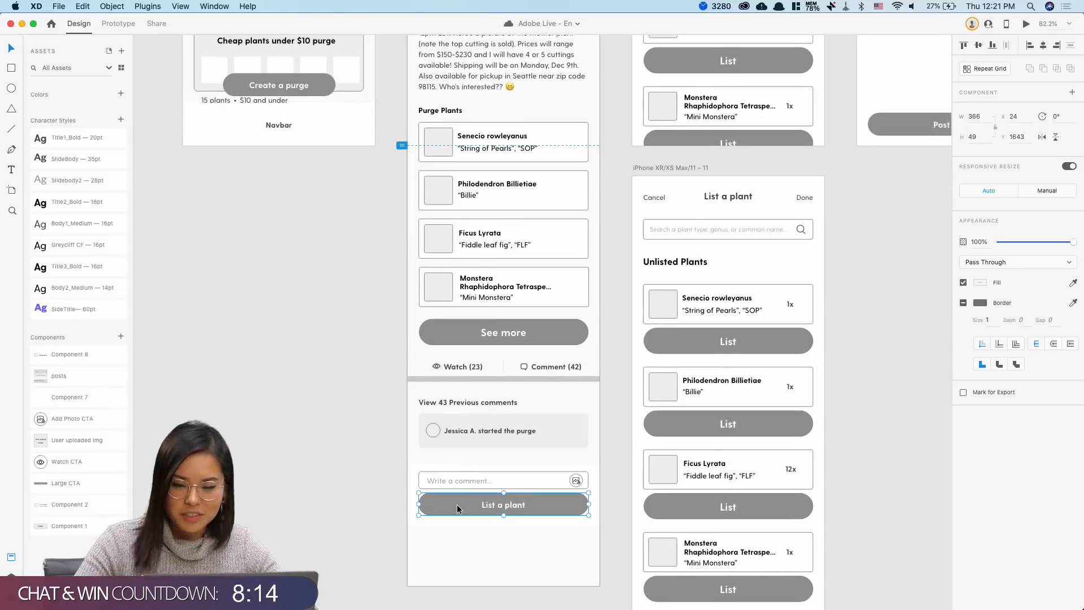
Examine the "List a plant" wireframes, selecting the List button under Senecio rowleyanus and reviewing the photo, details and price form
scroll(457, 508, "up", 10)
scroll(533, 279, "down", 1)
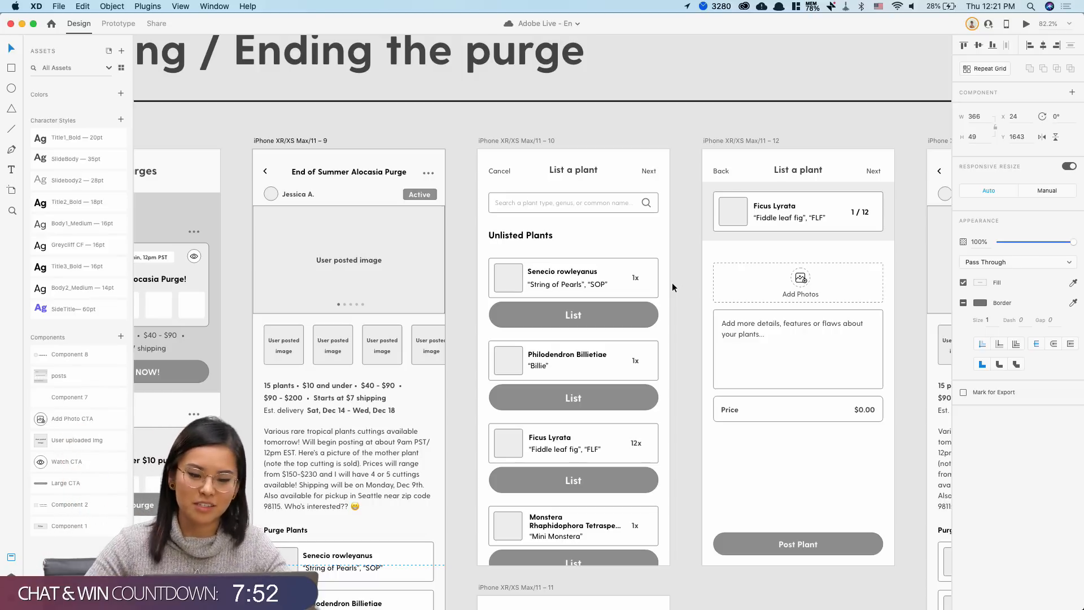
key("super+minus")
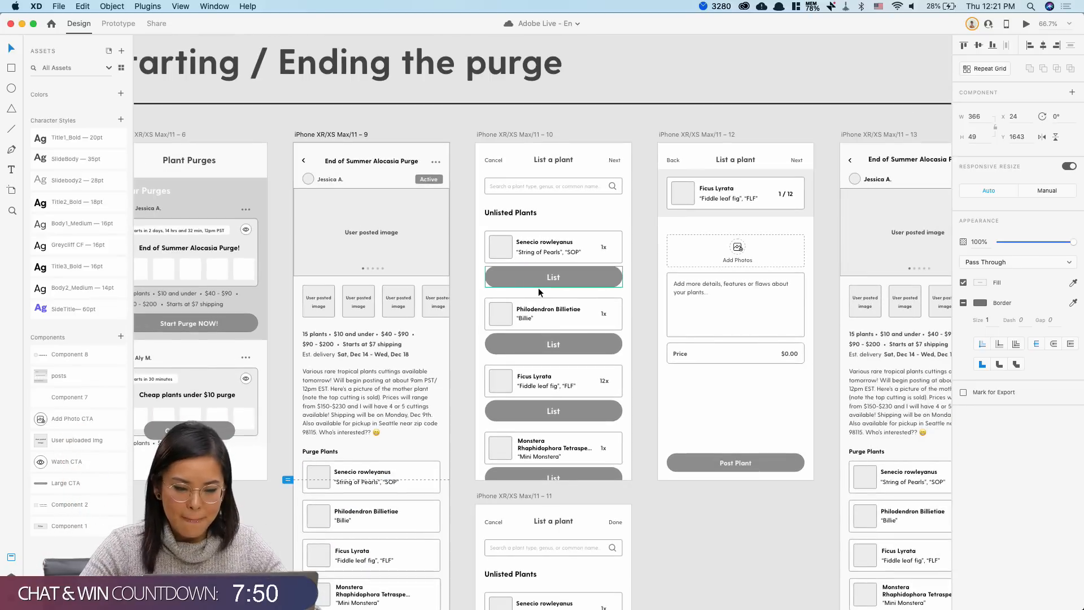
key("super+minus")
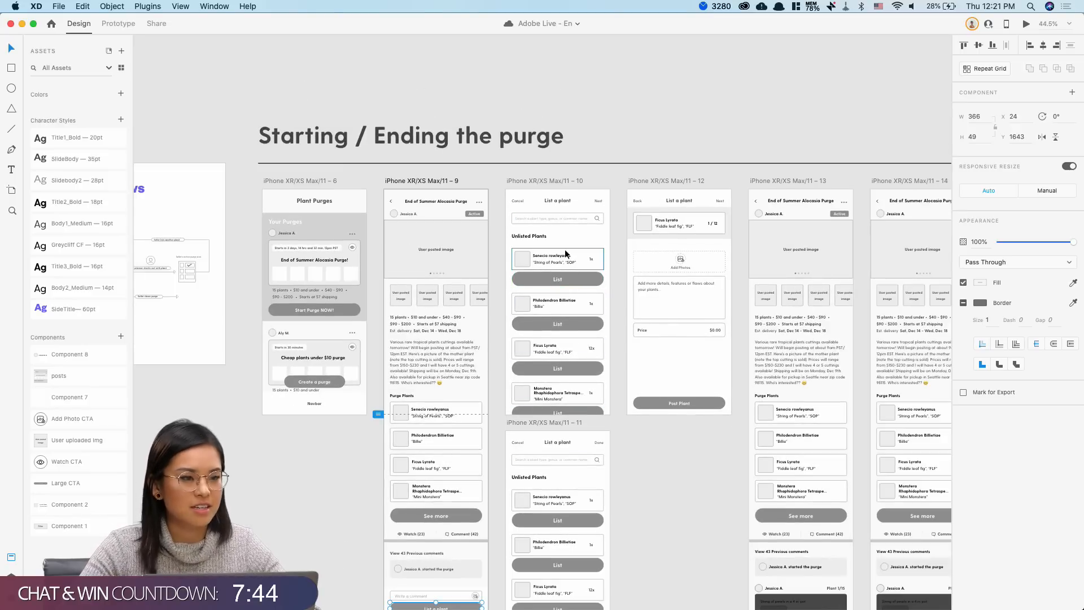
scroll(565, 249, "up", 3)
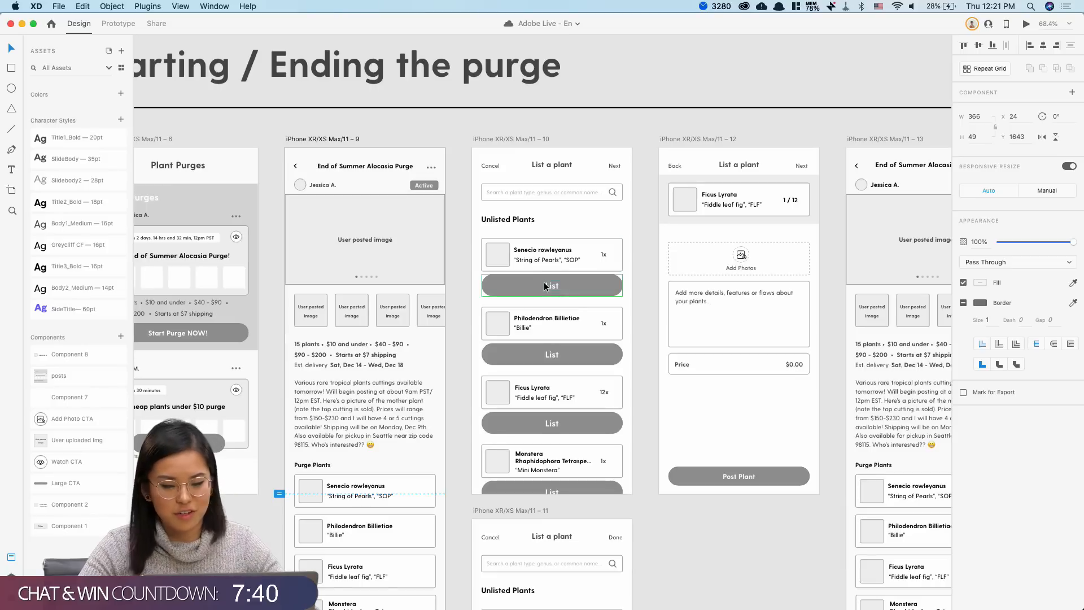
left_click(544, 285)
scroll(544, 282, "down", 1)
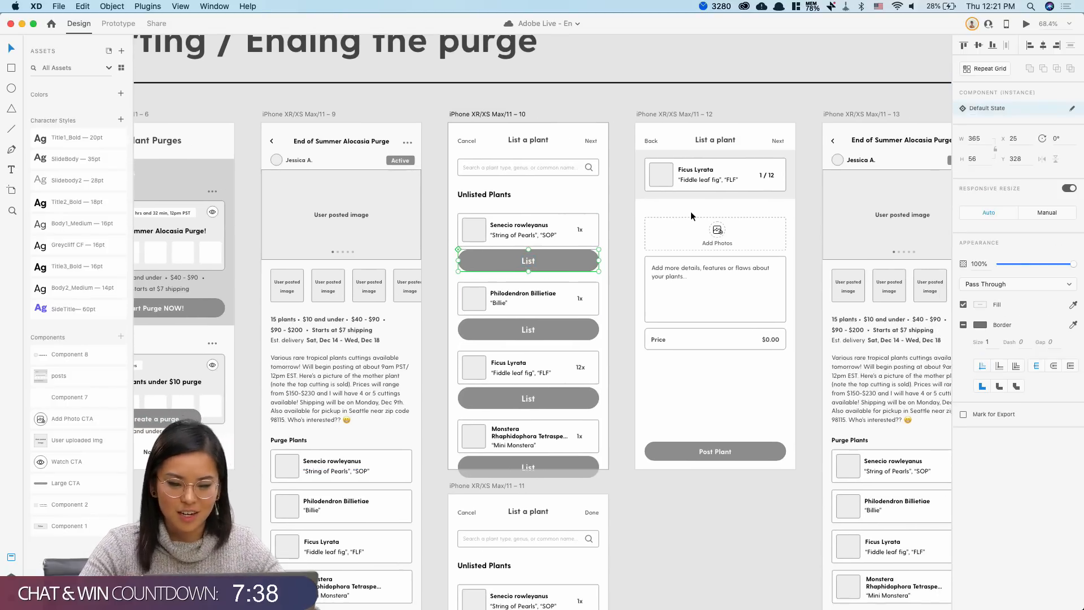
scroll(690, 211, "up", 3)
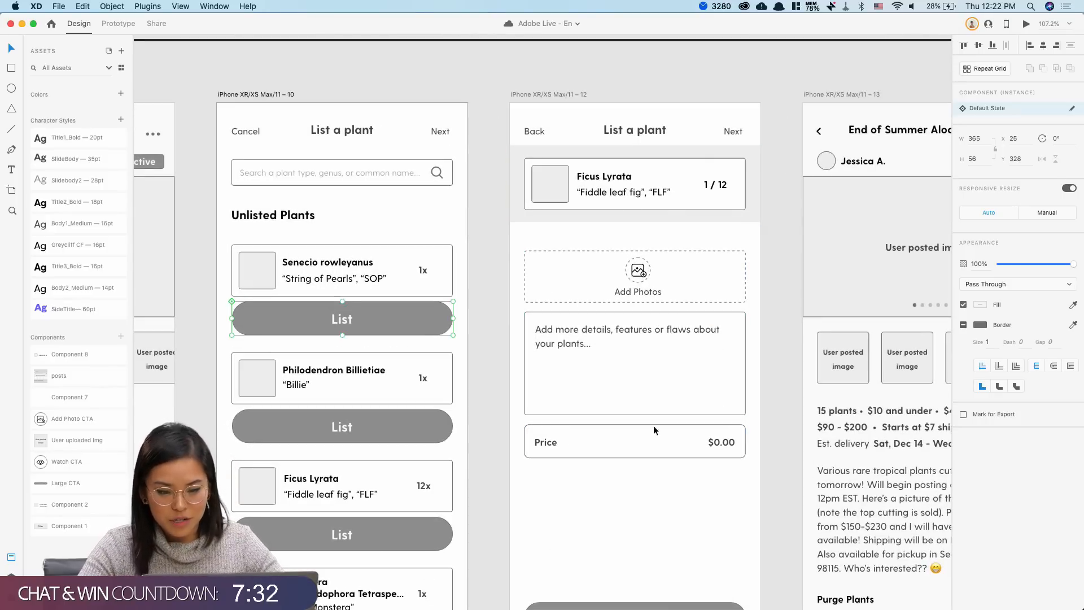
Examine the last two active purge posts, covering the sold plant overlay, the new plant listing and the "End purge" and "List a plant" buttons
scroll(718, 137, "right", 5)
scroll(718, 137, "down", 3)
scroll(718, 137, "down", 5)
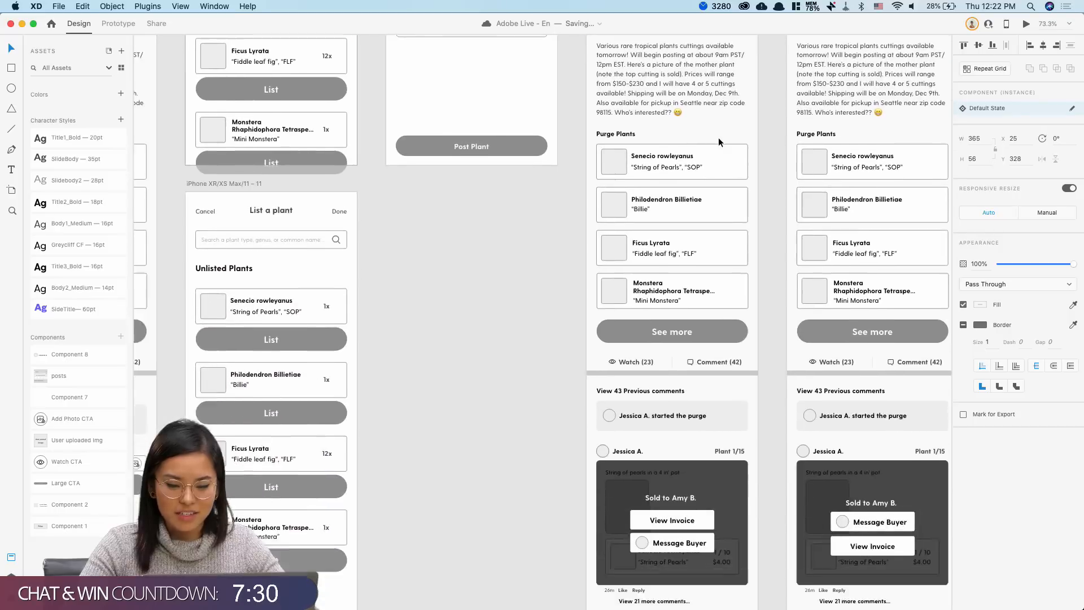
scroll(718, 137, "down", 5)
scroll(702, 256, "up", 3)
scroll(685, 278, "down", 5)
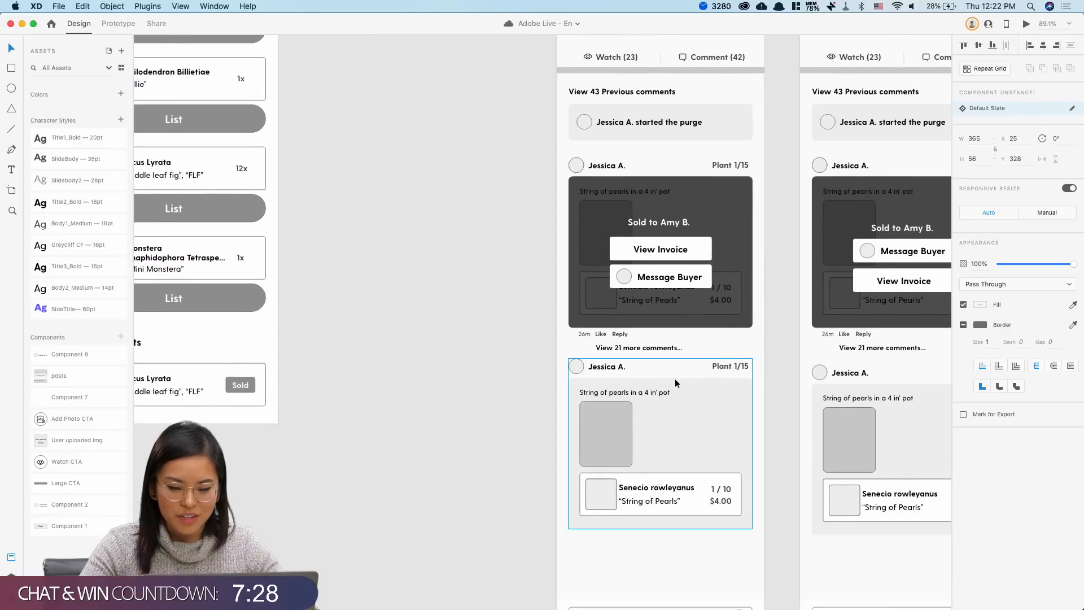
scroll(675, 382, "up", 5)
scroll(675, 382, "down", 5)
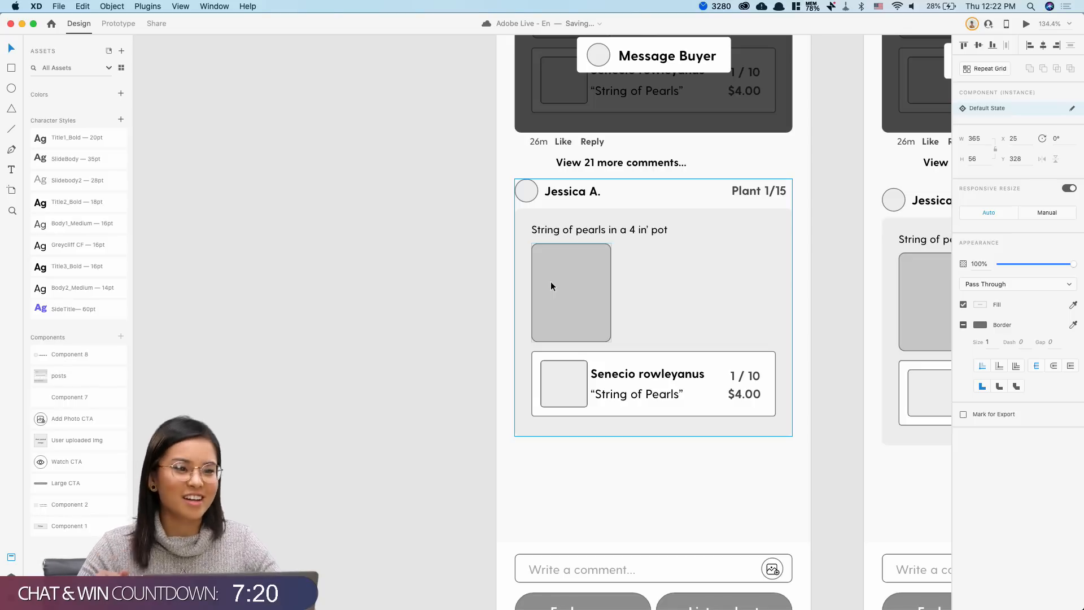
scroll(550, 281, "down", 5)
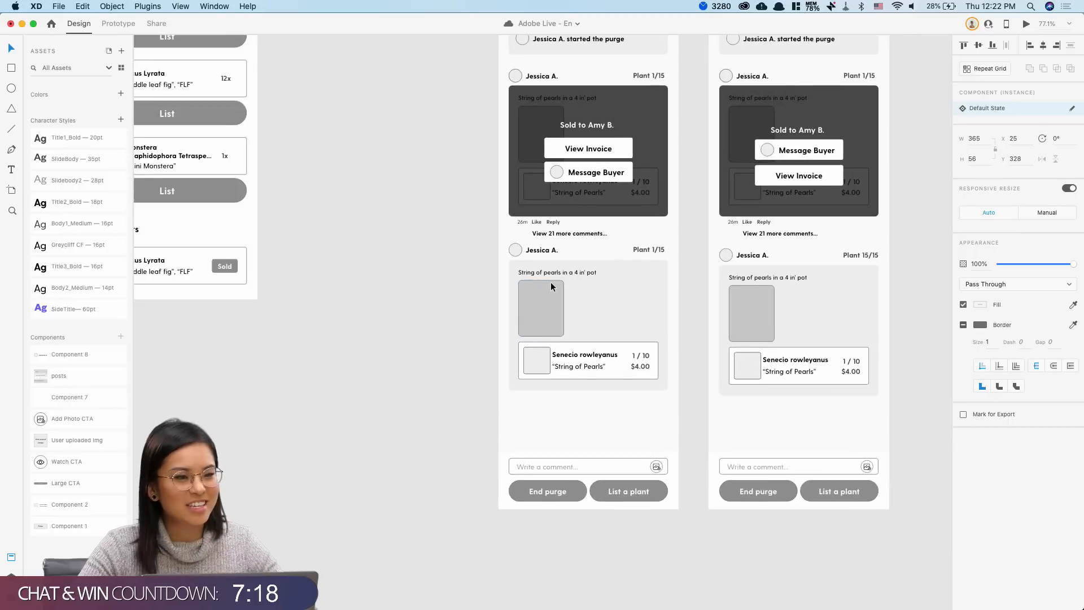
scroll(550, 283, "down", 5)
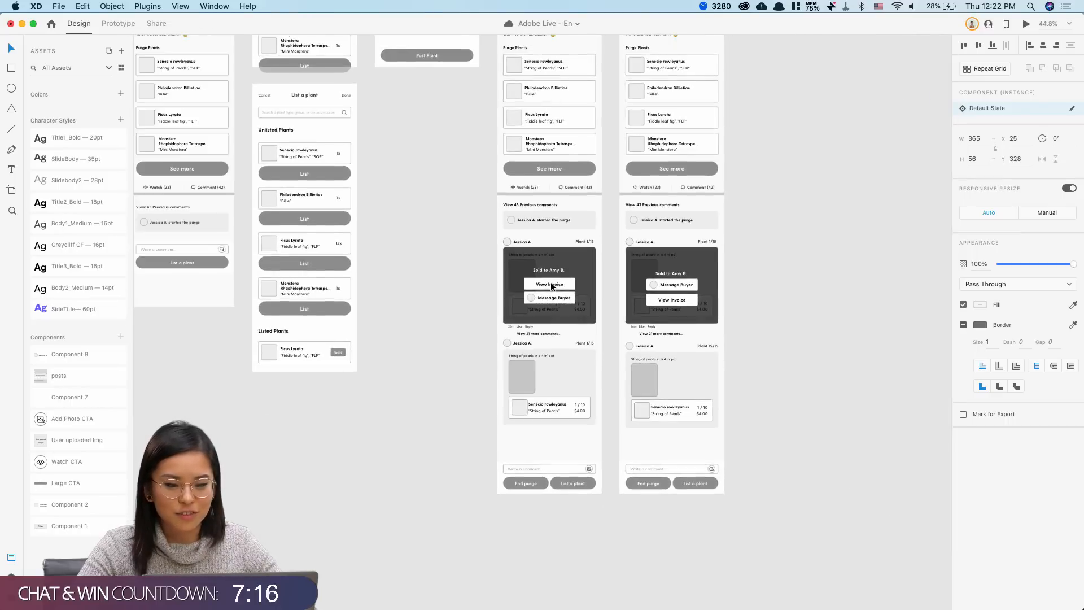
scroll(550, 282, "up", 2)
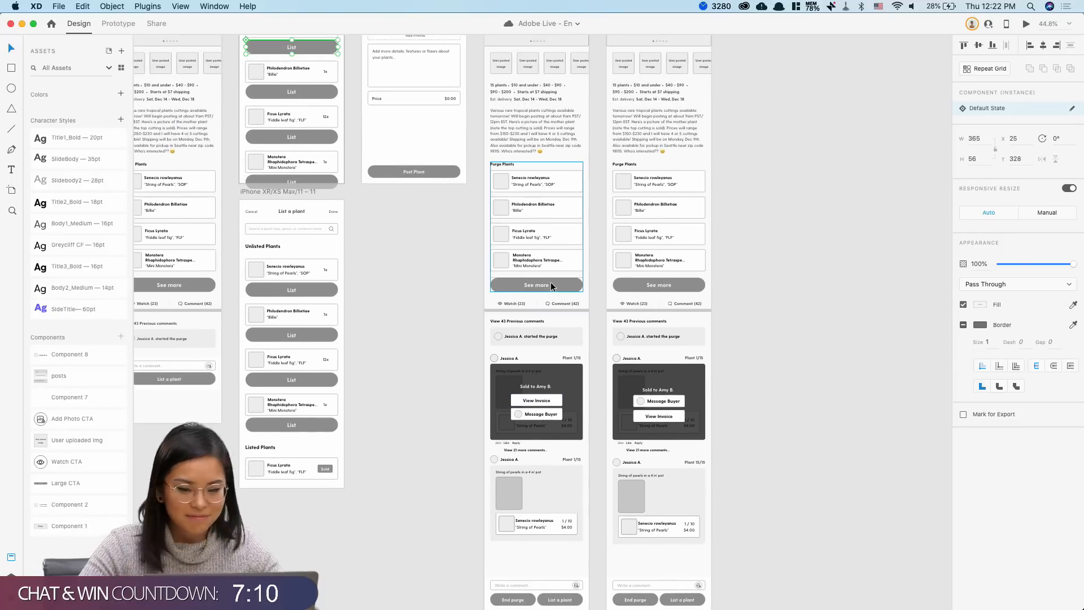
scroll(551, 282, "down", 5)
scroll(550, 282, "left", 2)
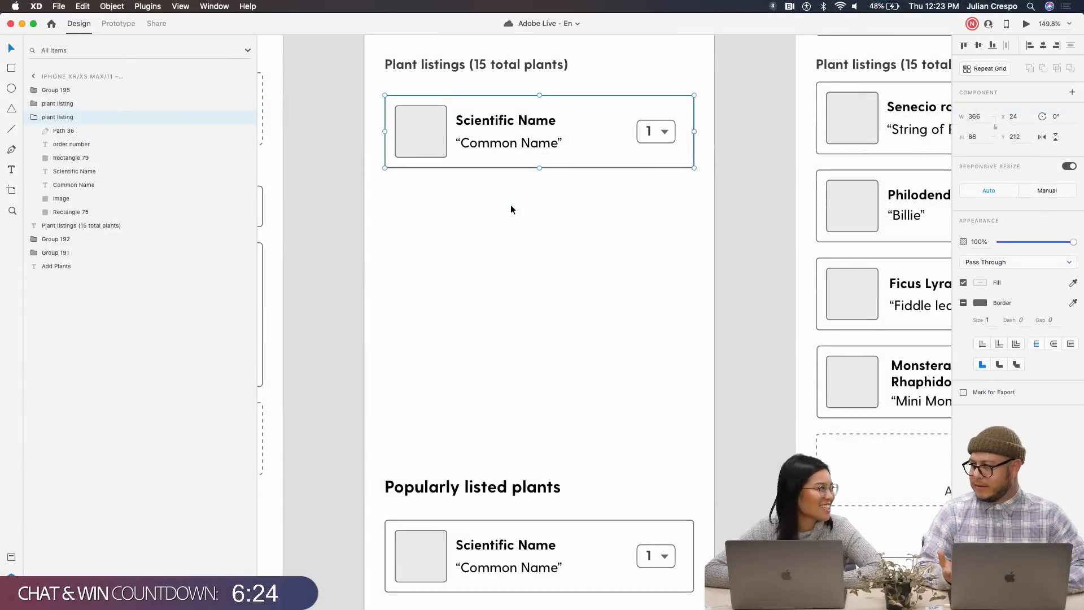
Review the Add Plants artboard beside the Create a Purge screens and select its upper plant listing card
left_click(515, 215)
left_click(436, 159)
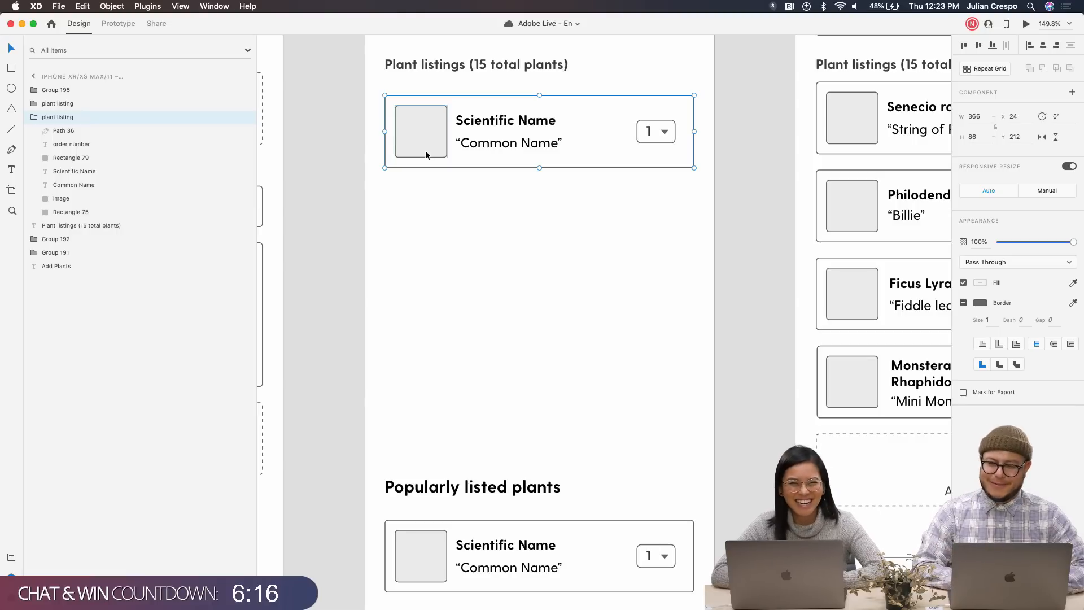
left_click(429, 172)
scroll(443, 225, "down", 6)
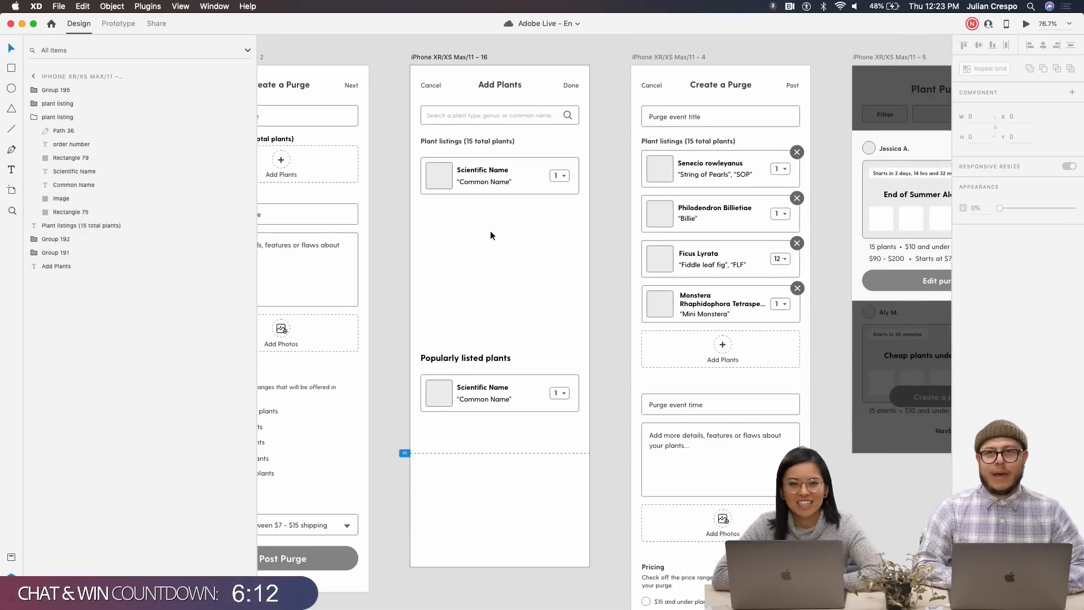
scroll(490, 231, "up", 6)
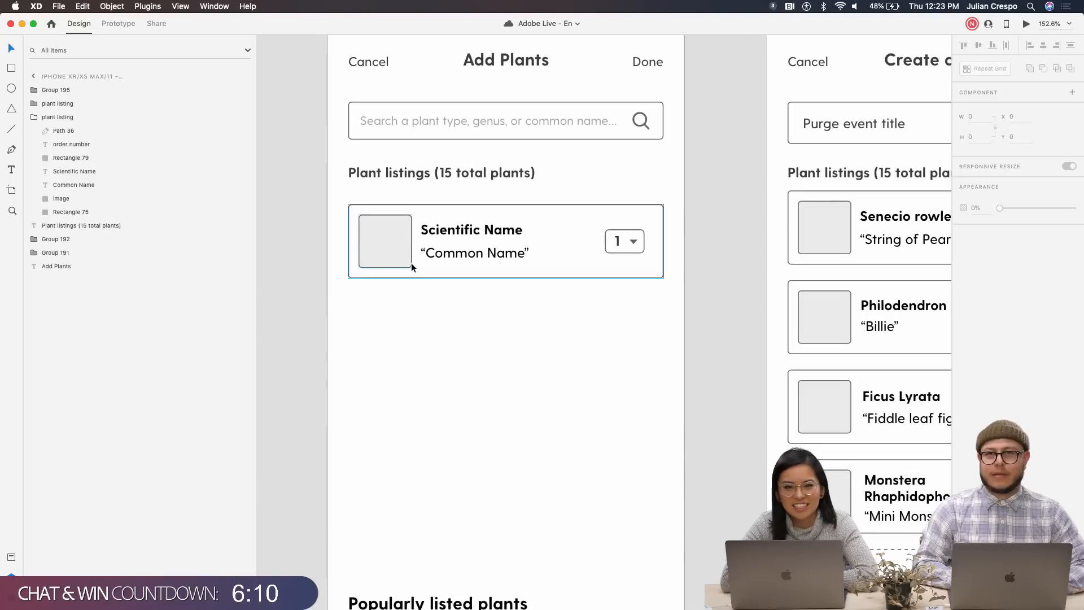
left_click(415, 272)
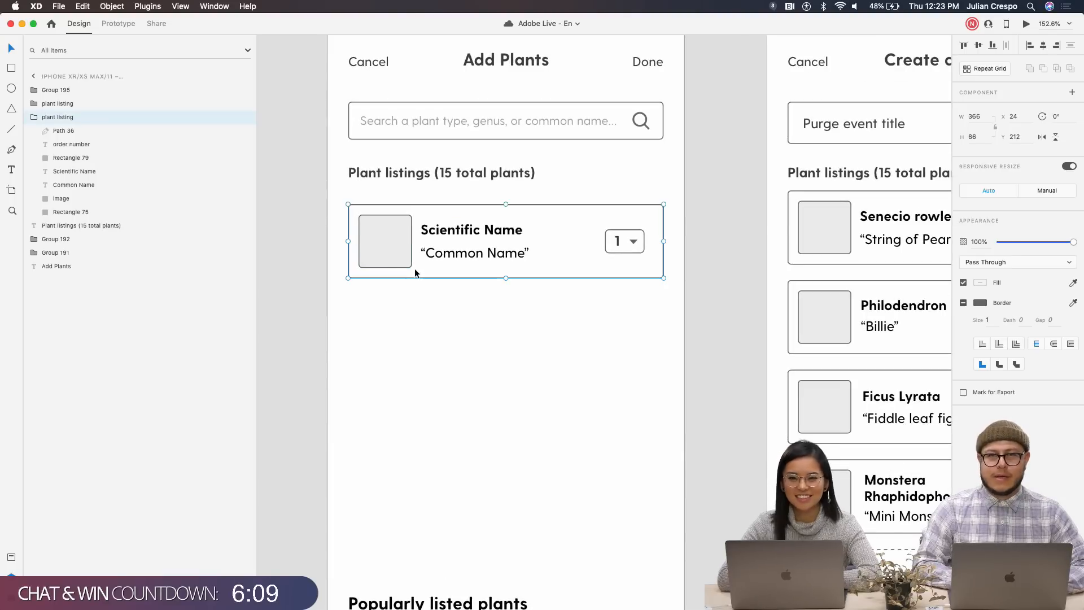
Inspect the image placeholder inside the upper plant listing card and reselect the whole card
double_click(385, 255)
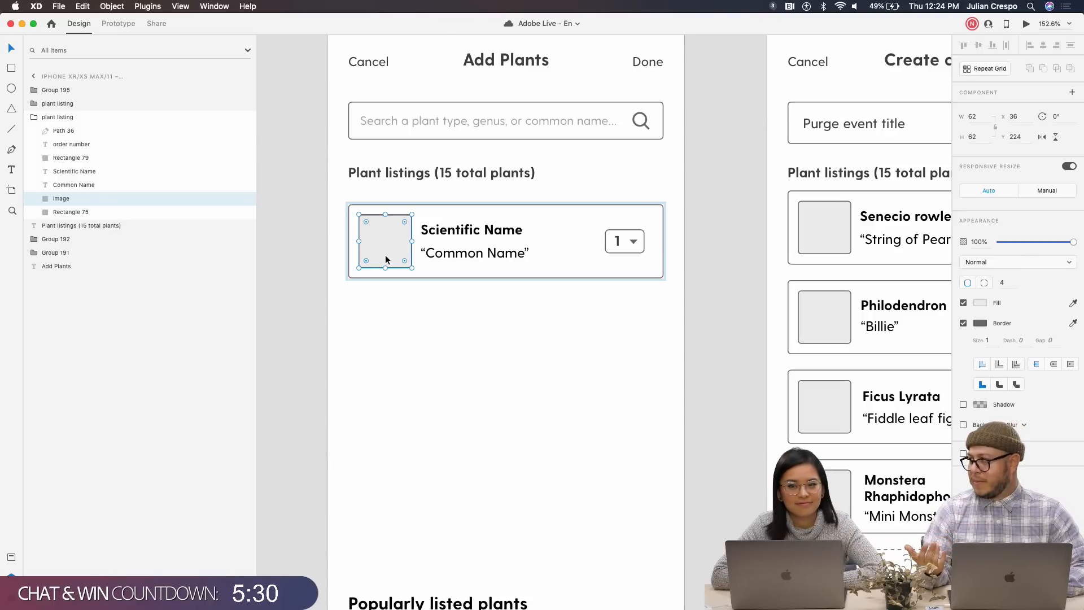
left_click(473, 307)
left_click(474, 236)
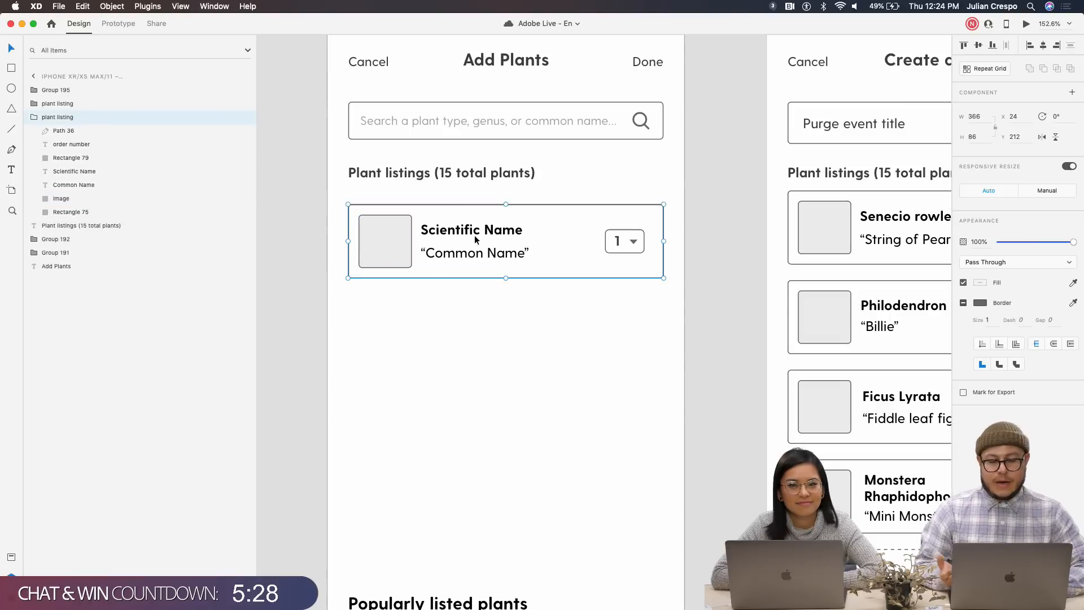
Select the upper card's image placeholder, review the Google Sheets plugin's commands and return to the layer list
double_click(379, 247)
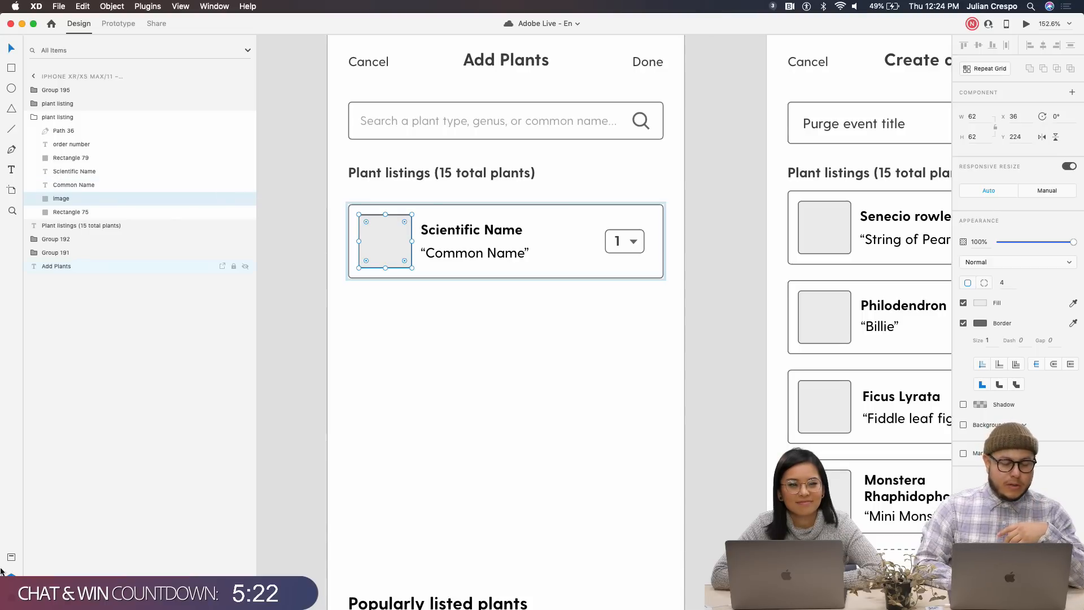
left_click(10, 587)
left_click(80, 138)
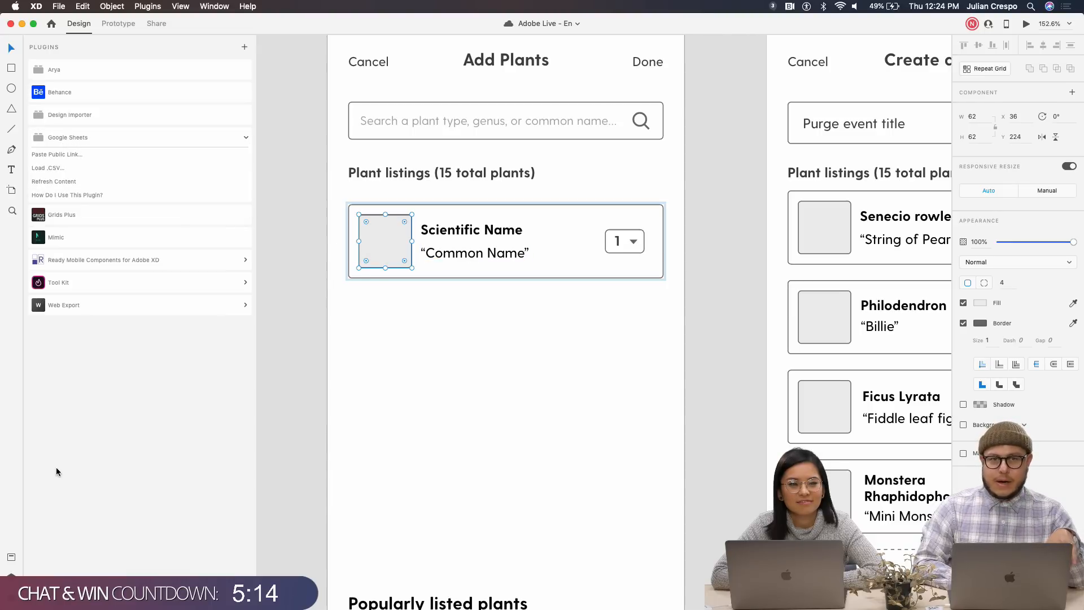
left_click(10, 576)
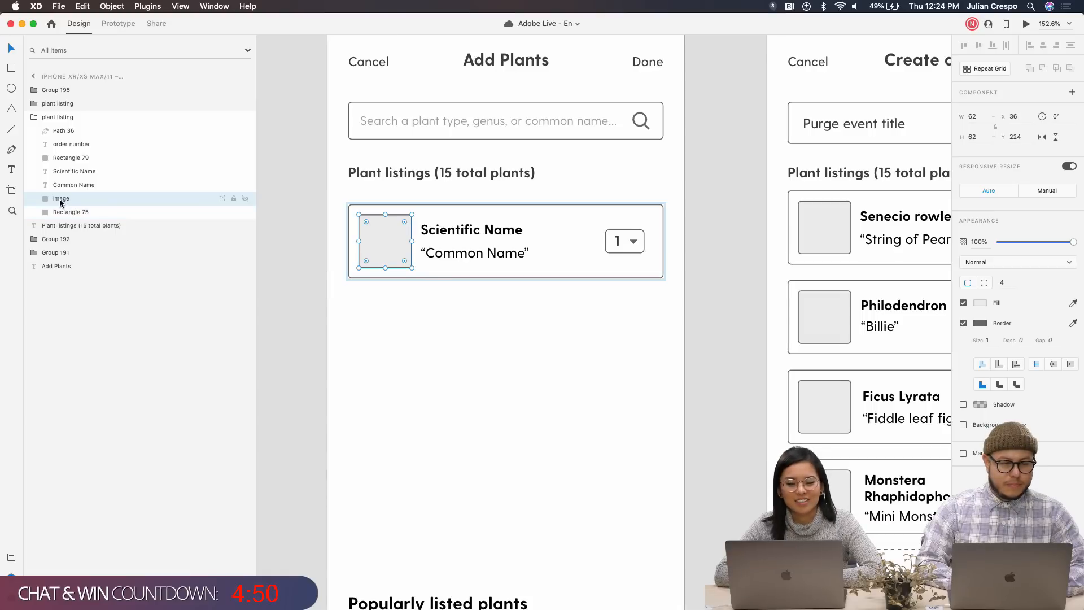
Move the image layer to the top of the plant listing group and place Scientific Name directly beneath it
left_click_drag(58, 199, 66, 129)
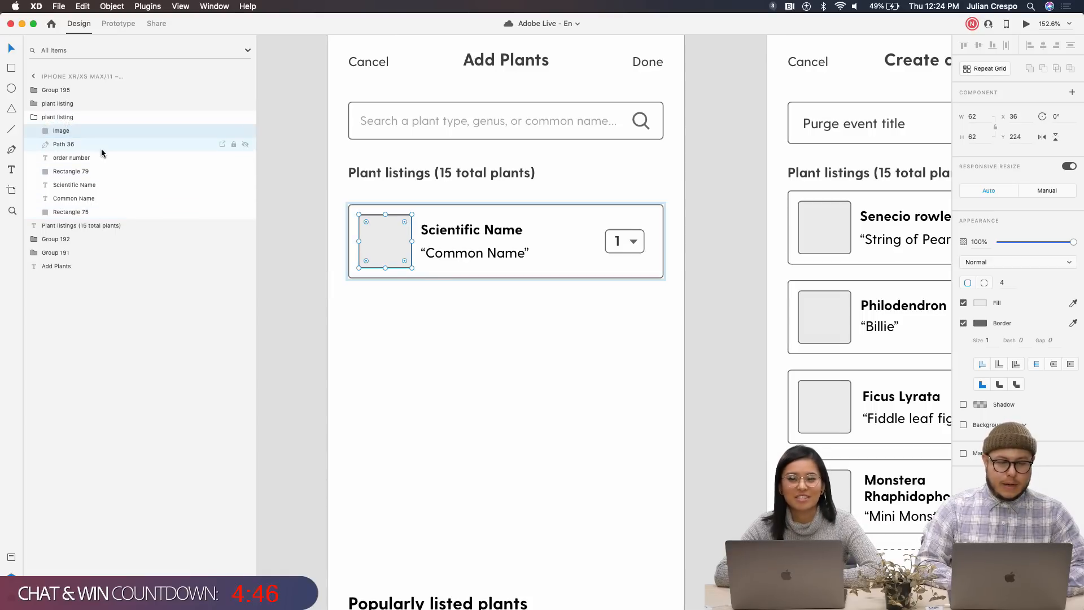
left_click(68, 185)
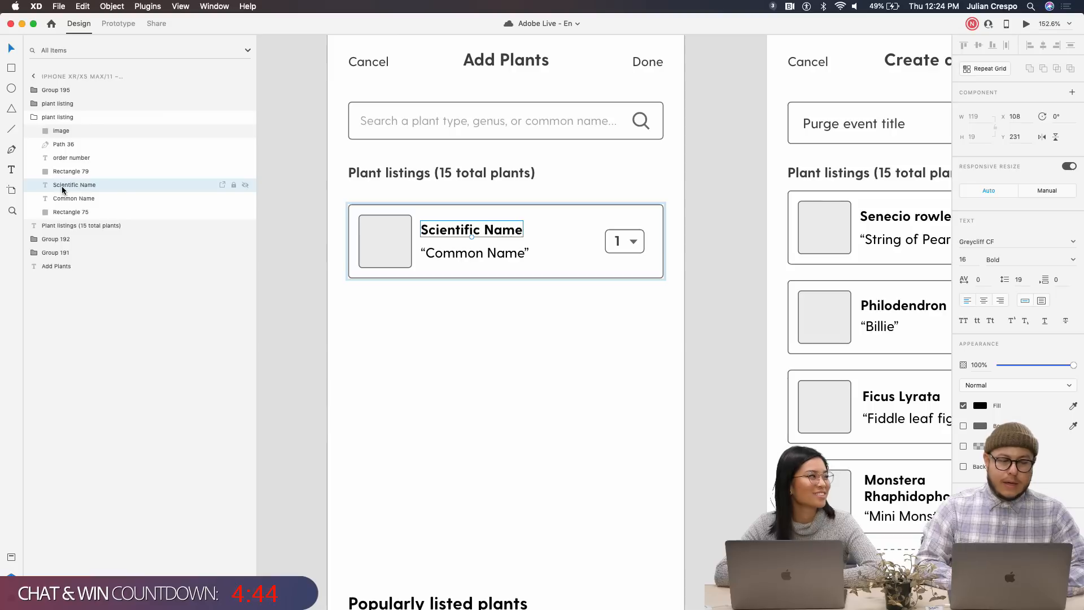
left_click_drag(68, 184, 65, 142)
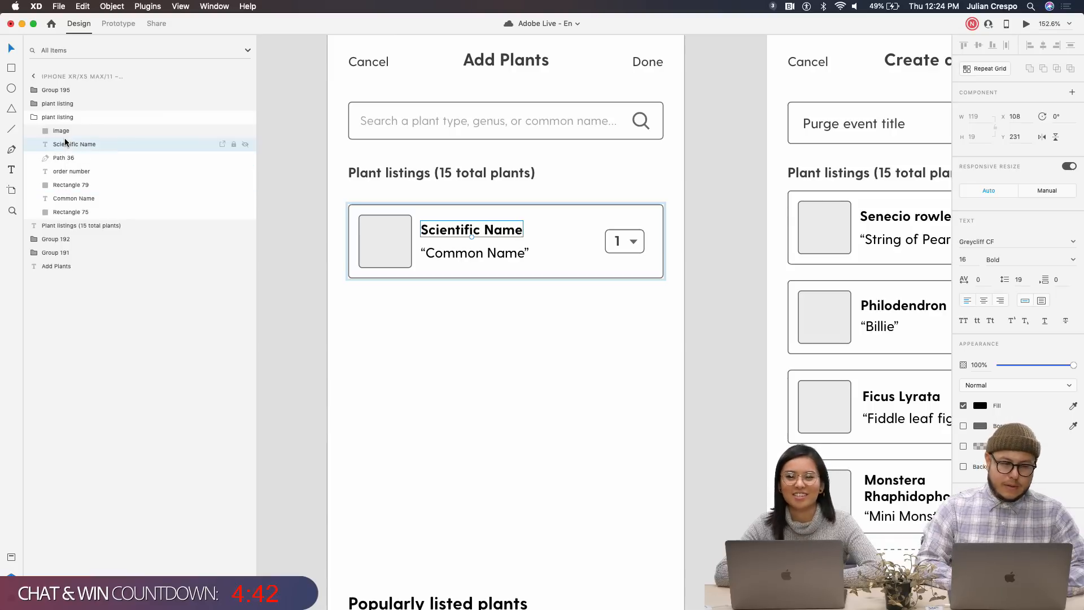
left_click(73, 174)
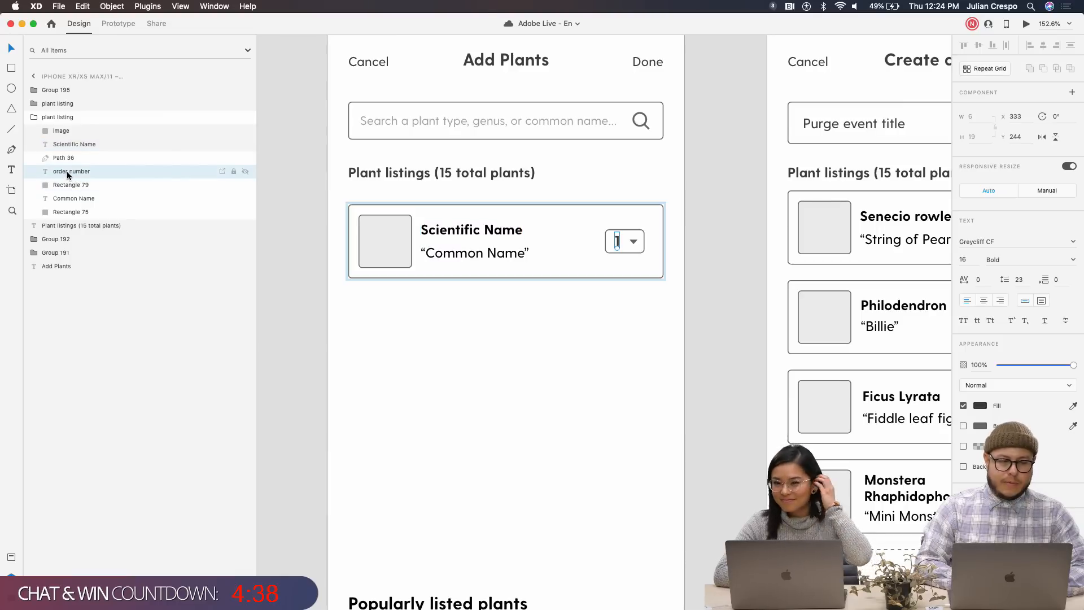
mouse_move(66, 172)
left_mouse_down()
mouse_move(65, 139)
mouse_move(70, 177)
mouse_move(69, 165)
left_mouse_up()
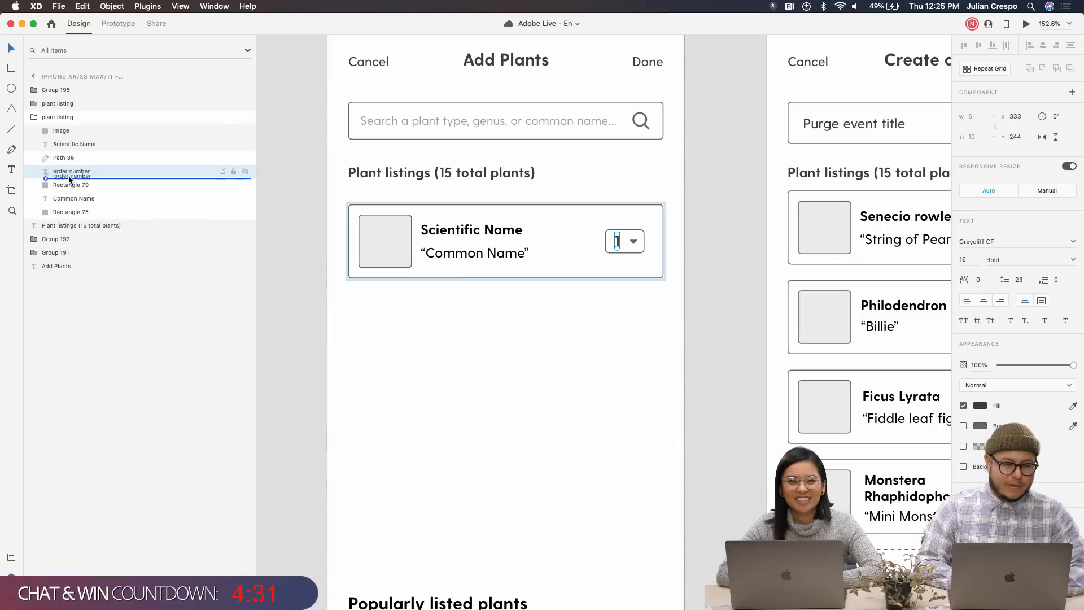
Reorder the plant listing group's first four layers as Scientific Name, Common Name, order number and image
left_click(64, 131)
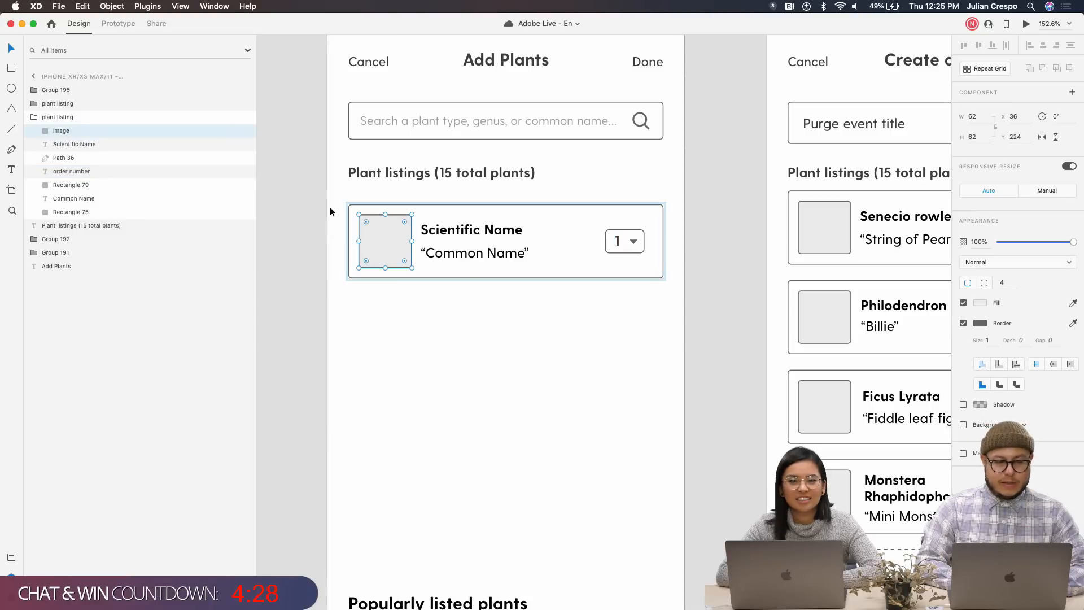
left_click(456, 233)
left_click(399, 234)
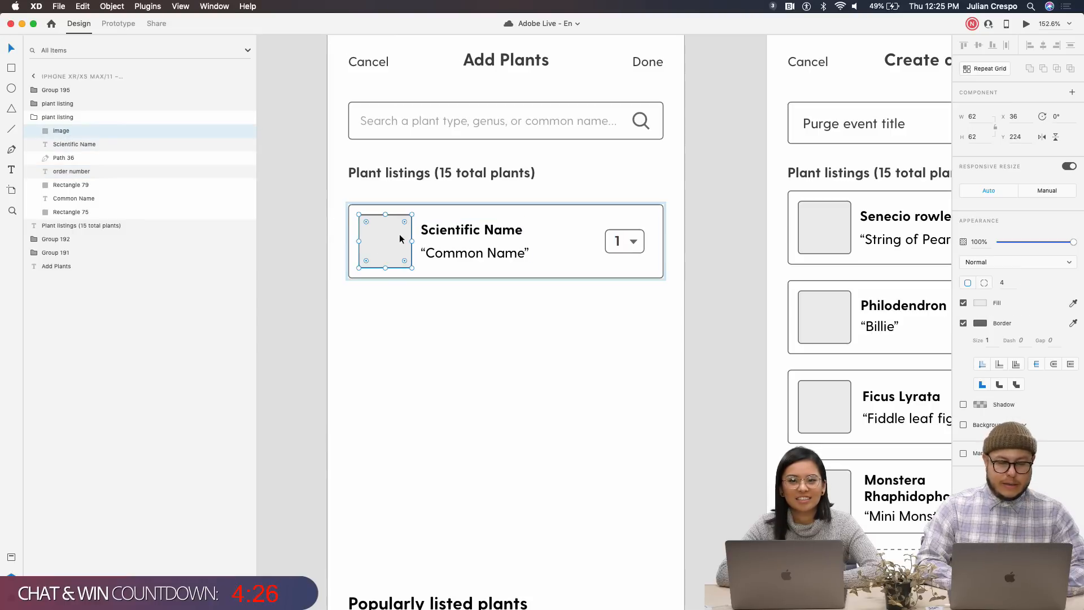
left_click(476, 233)
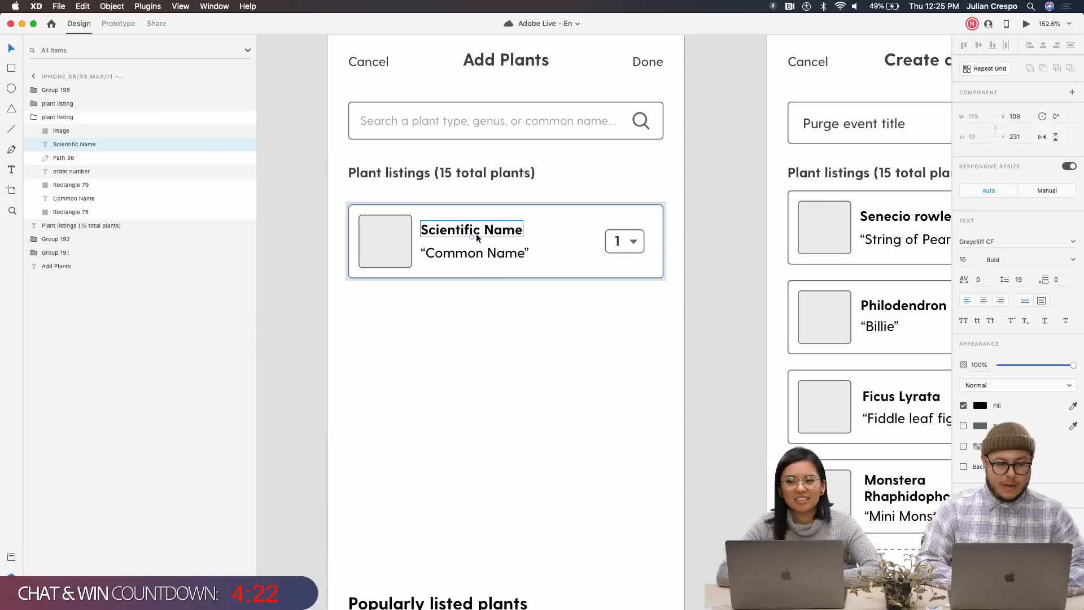
left_click(463, 254)
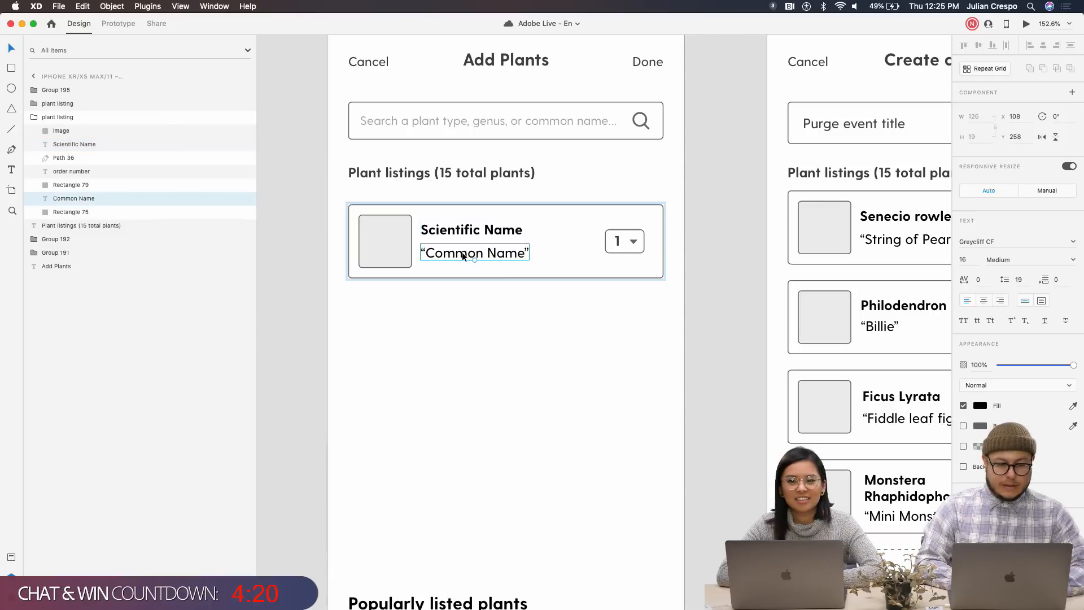
left_click_drag(73, 198, 62, 155)
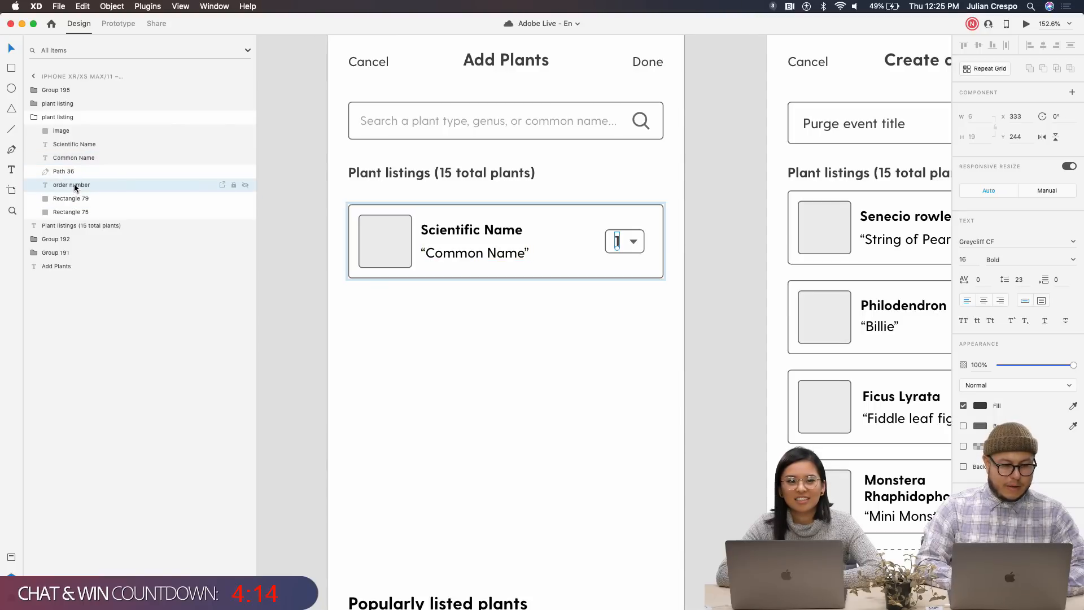
mouse_move(73, 184)
left_mouse_down()
mouse_move(60, 134)
mouse_move(63, 178)
left_mouse_up()
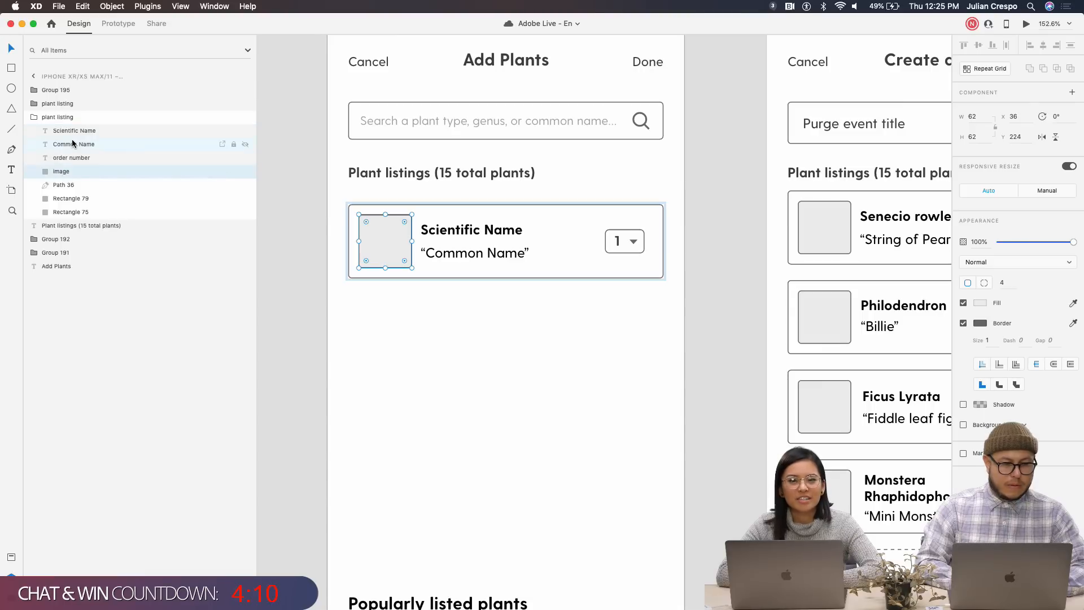
left_click(472, 365)
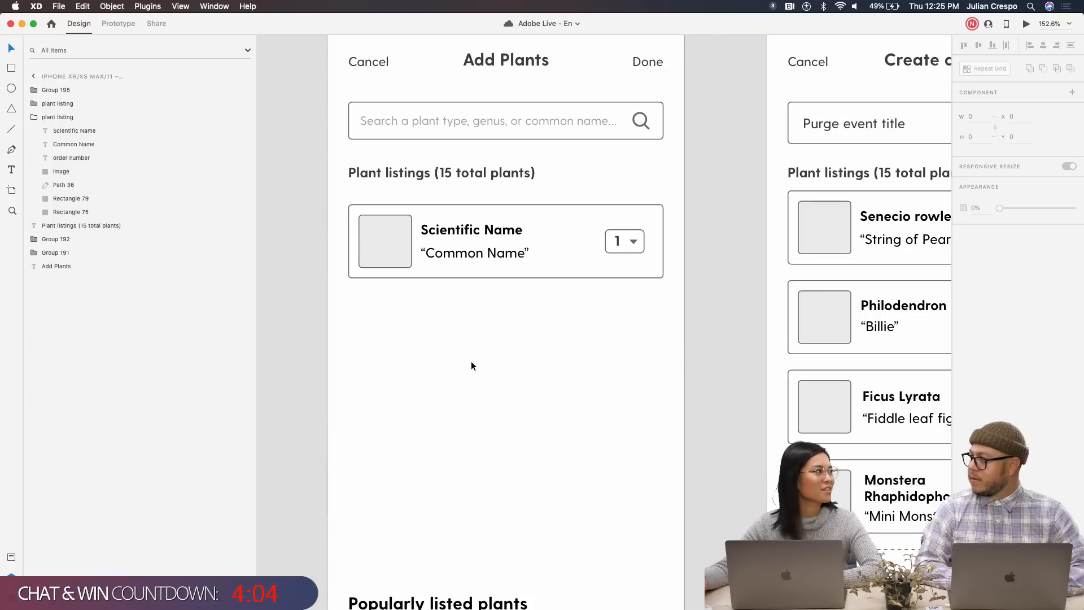
Switch to the Plurge spreadsheet in Google Sheets and move the order number column between Common Name and image
left_click(462, 255)
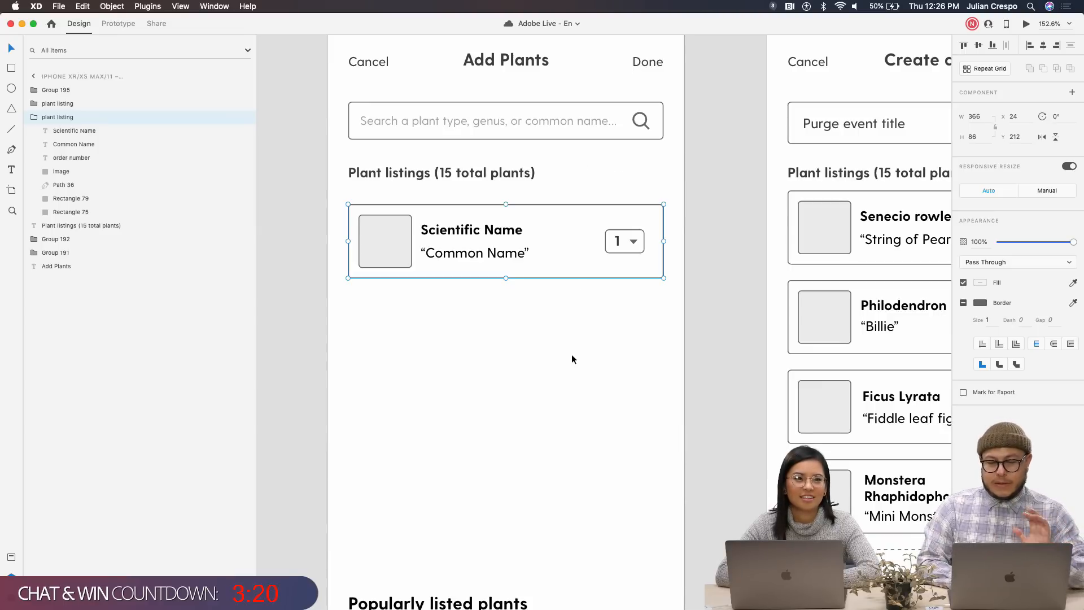
key("ctrl+Up")
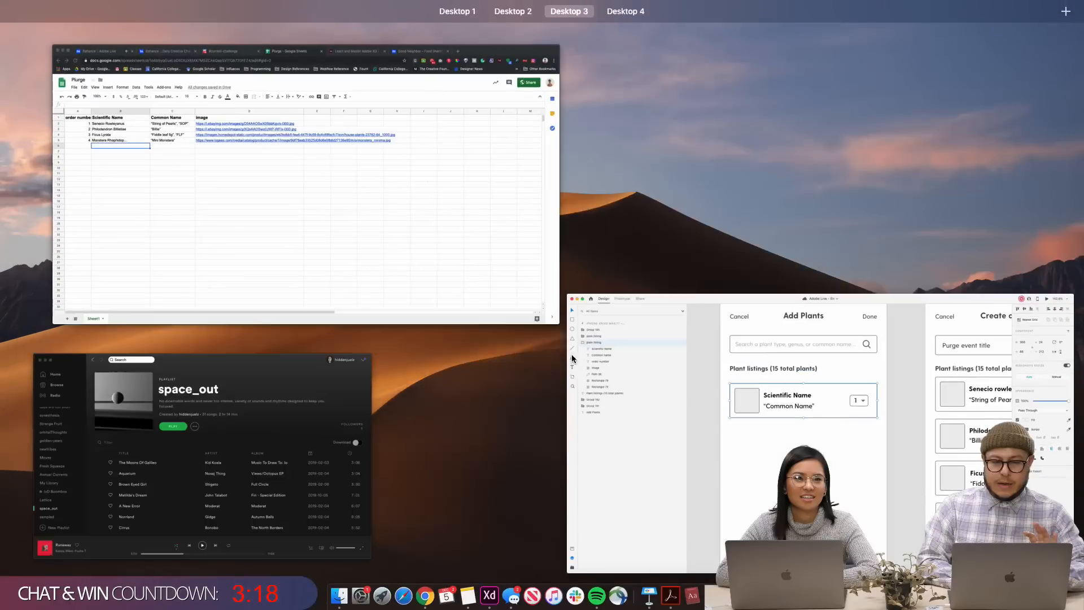
left_click(411, 241)
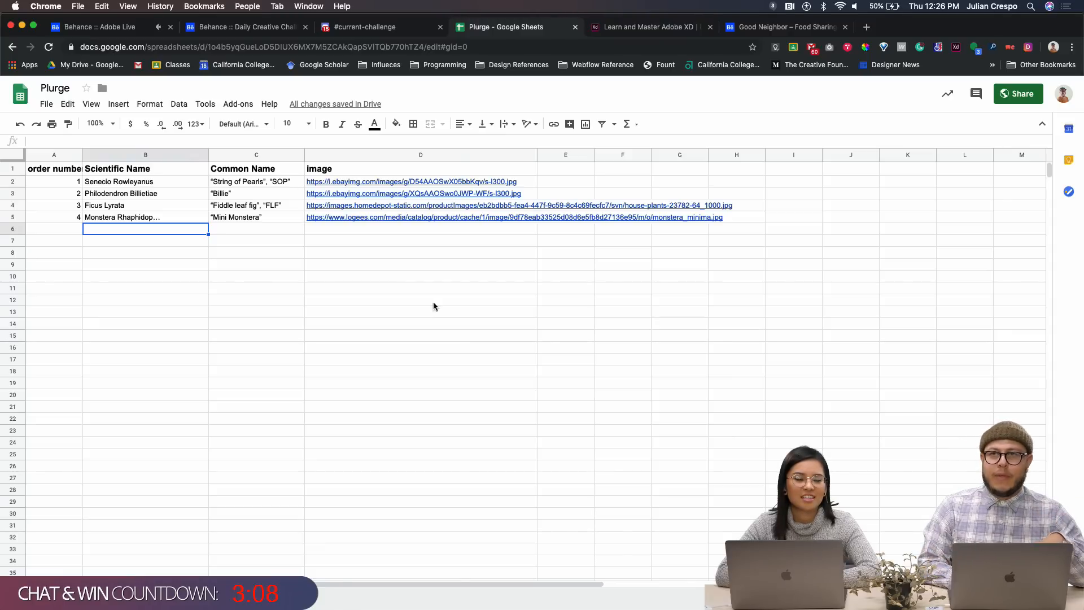
left_click(52, 154)
left_click_drag(51, 154, 275, 154)
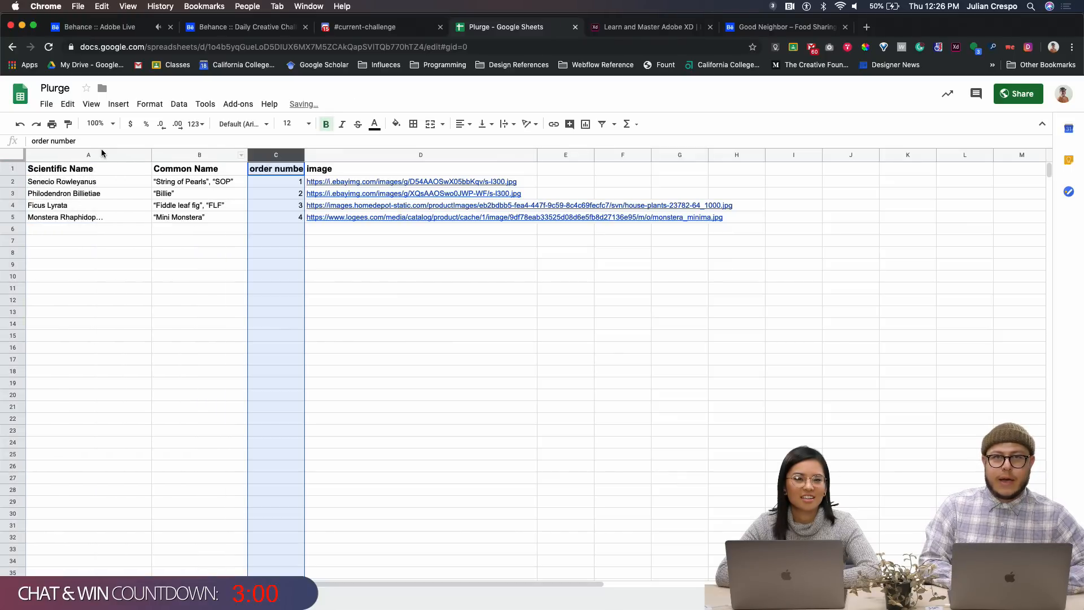
Review the Common Name, order number and image headers, the first image link and the first scientific name entry
left_click(194, 168)
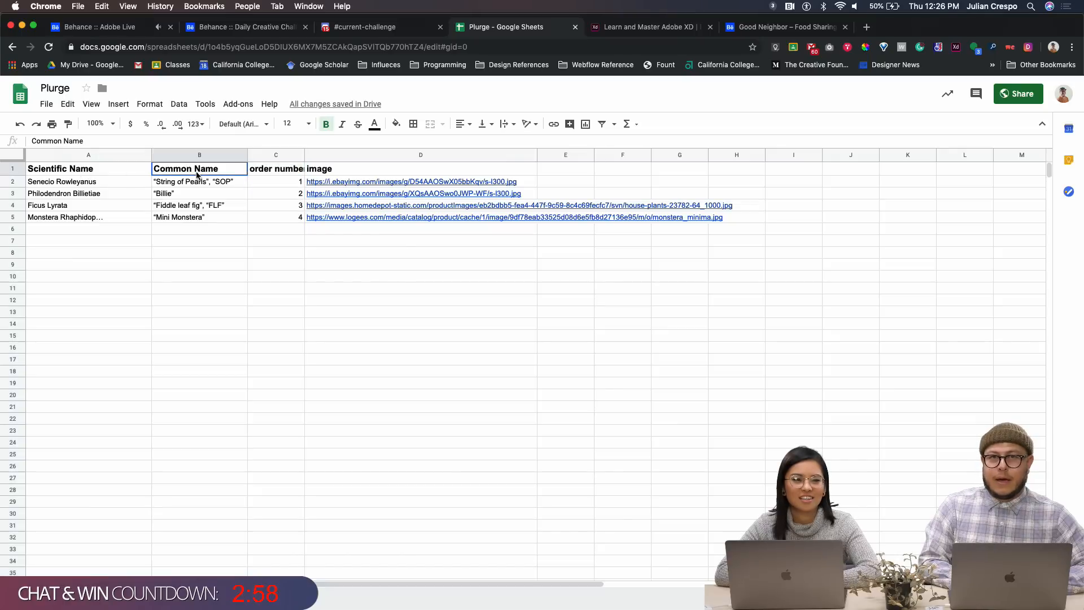
left_click(272, 173)
left_click(324, 173)
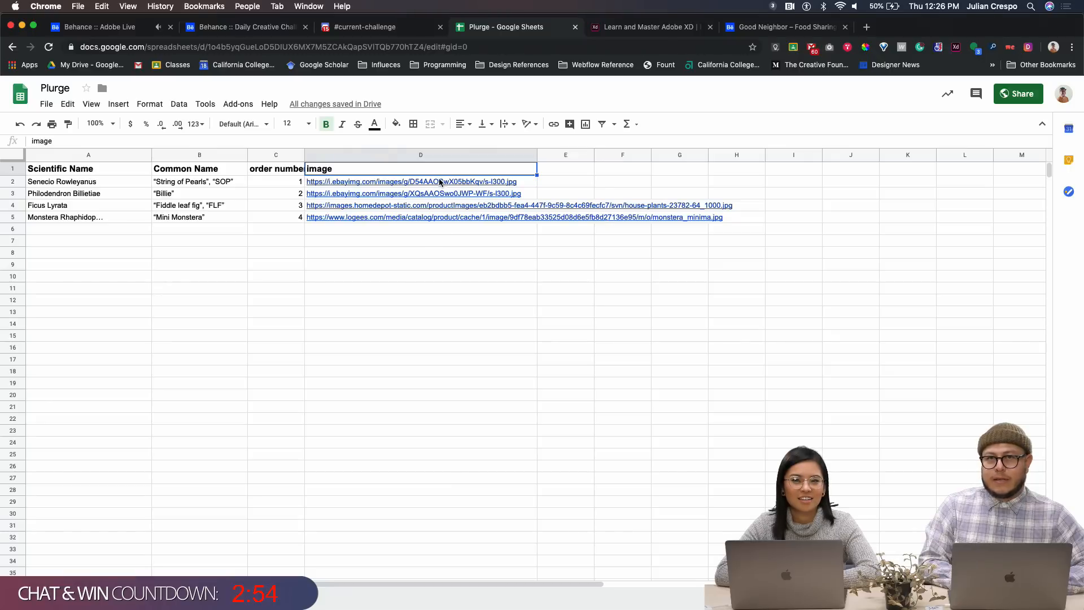
mouse_move(441, 184)
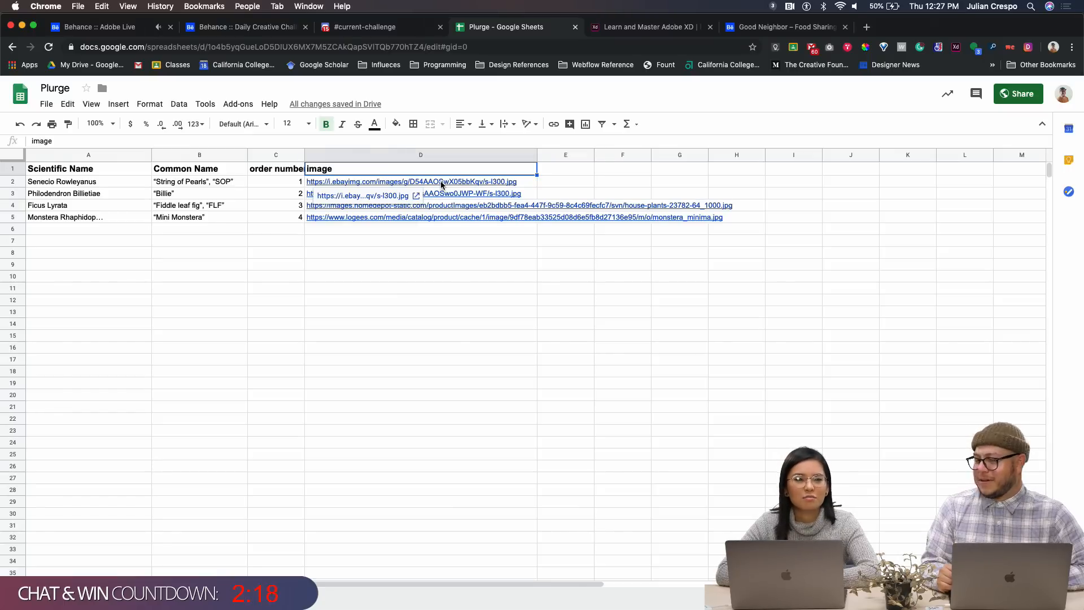
left_click(434, 266)
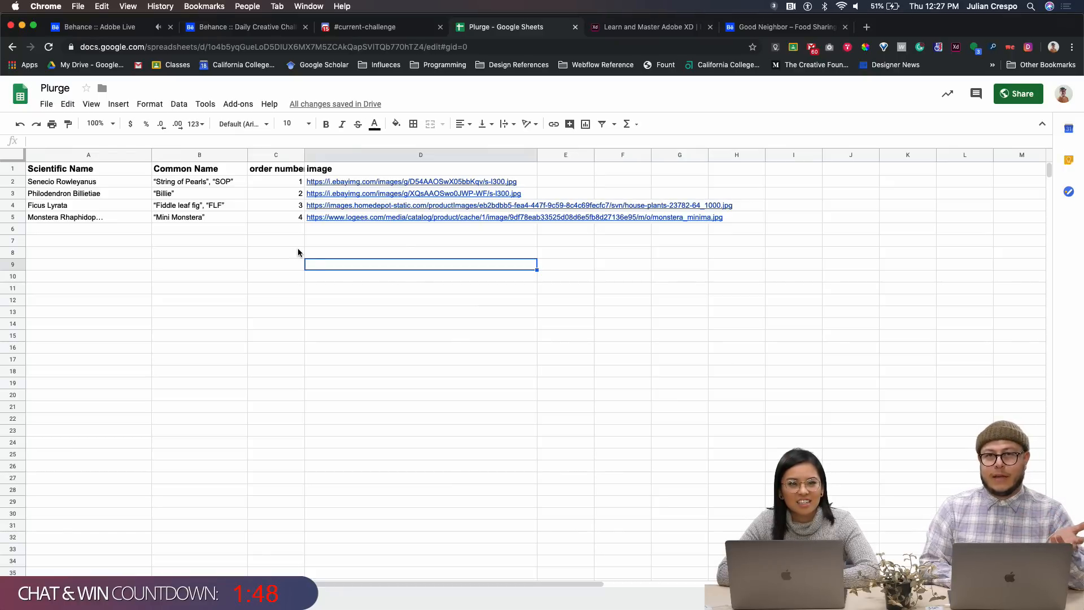
left_click(97, 185)
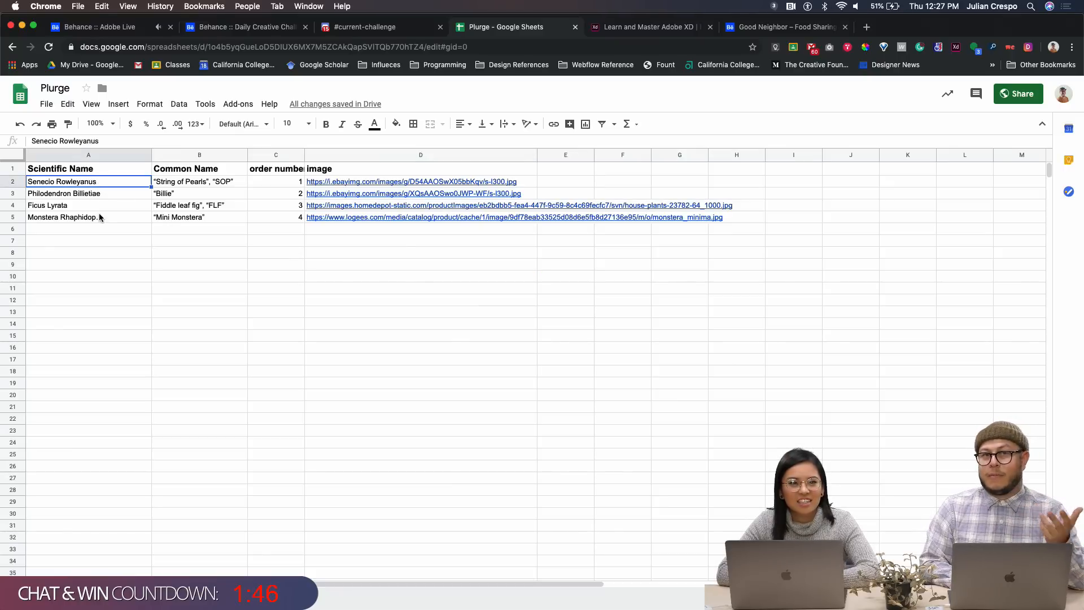
key("ctrl+Up")
left_click(247, 323)
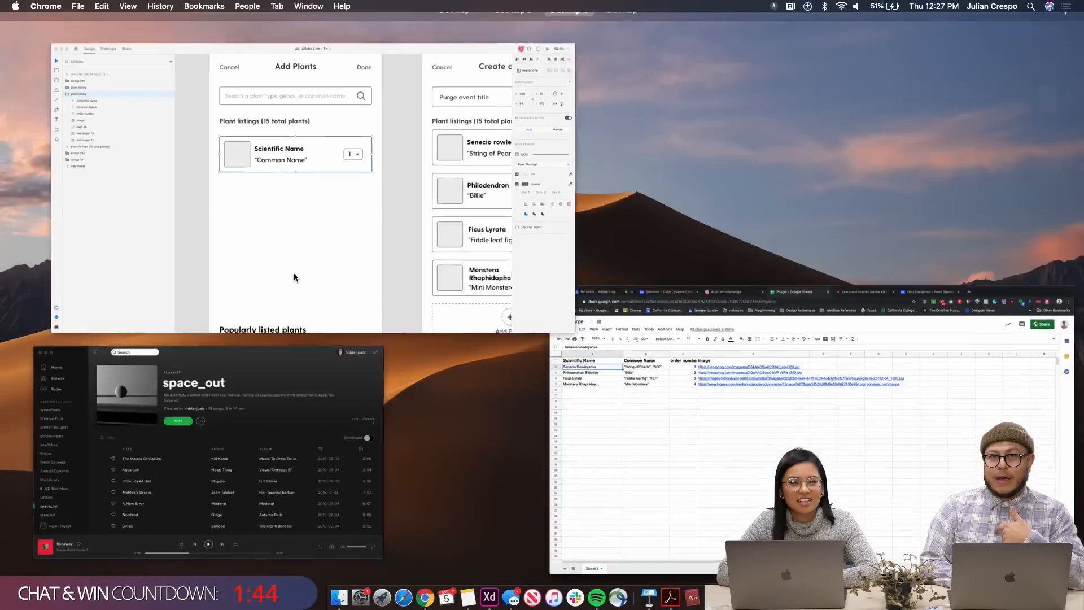
key("ctrl+Up")
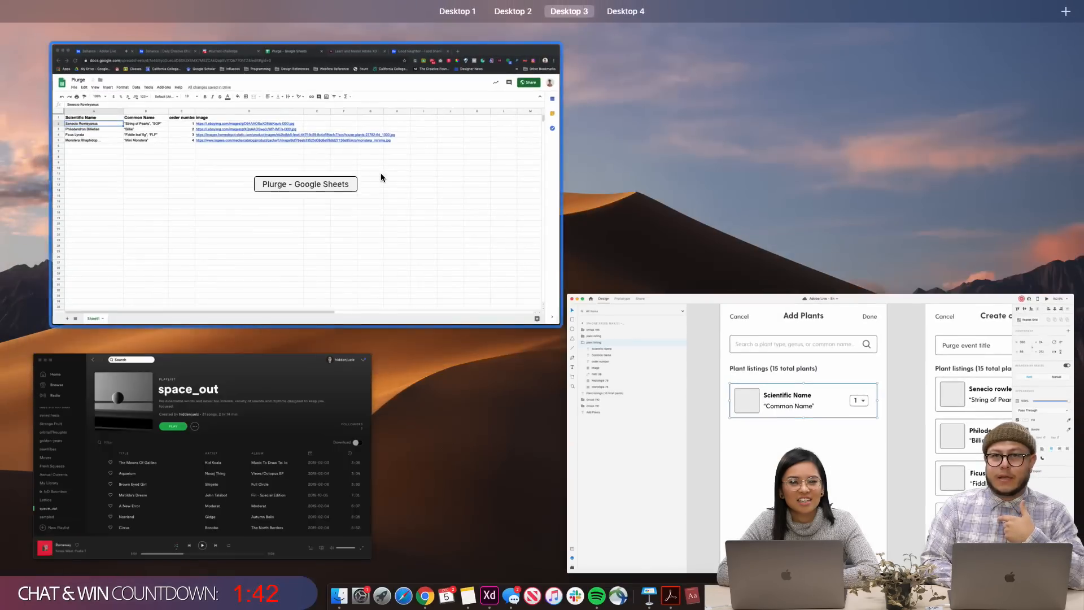
left_click(380, 174)
Check that the spreadsheet's link sharing lets anyone on the internet find and view it, and copy the link
left_click(1033, 101)
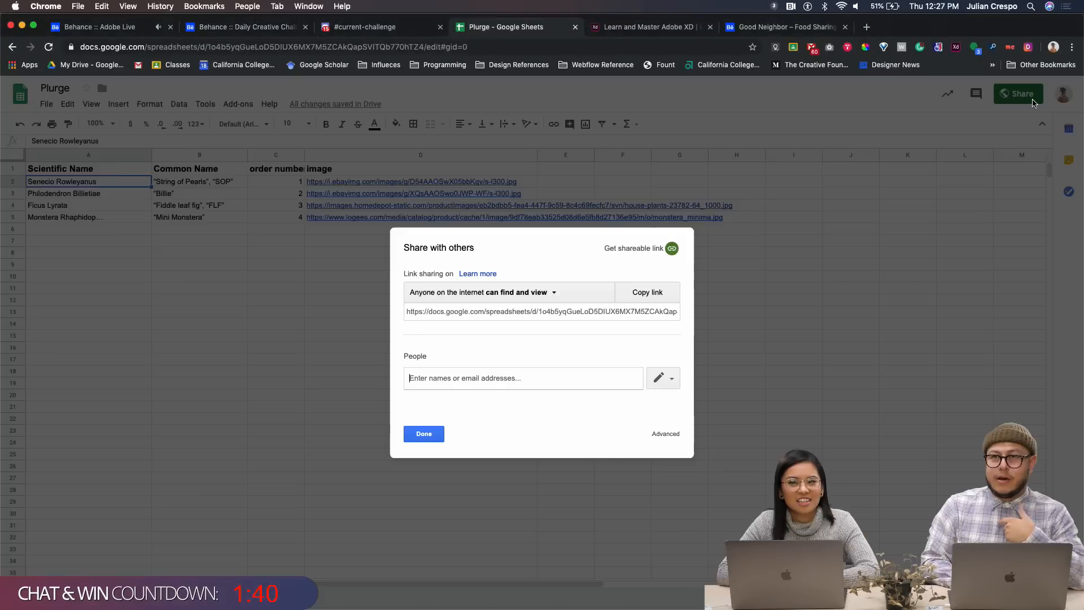
left_click(536, 292)
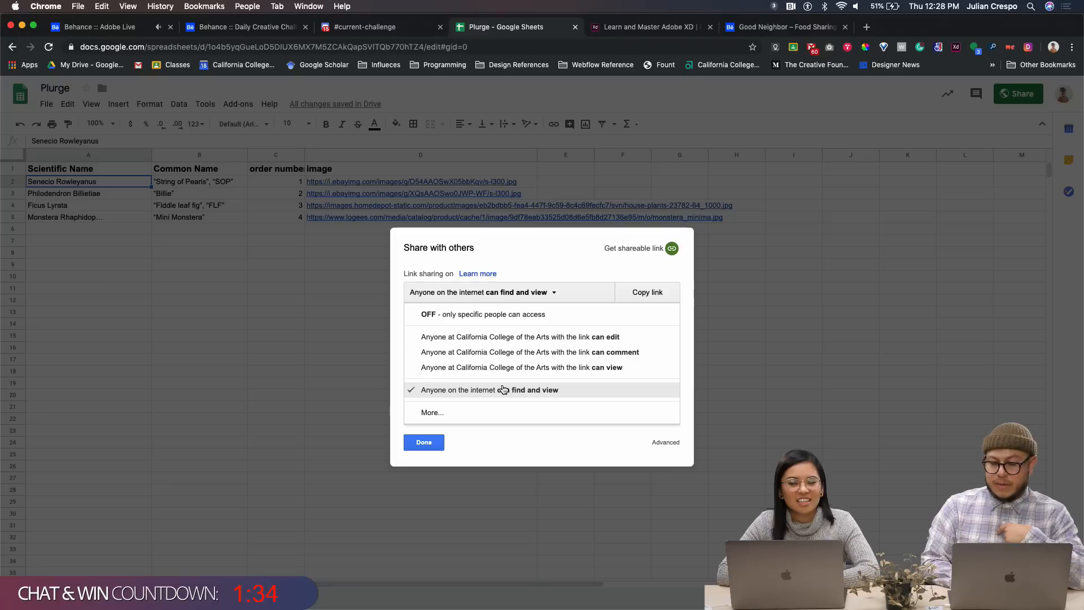
left_click(632, 248)
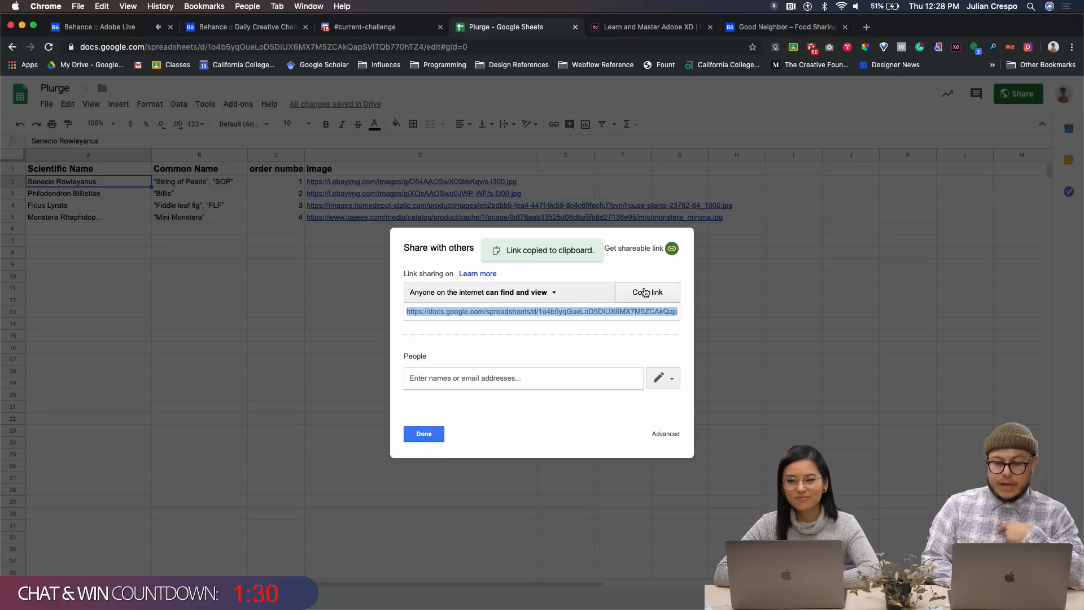
left_click(428, 436)
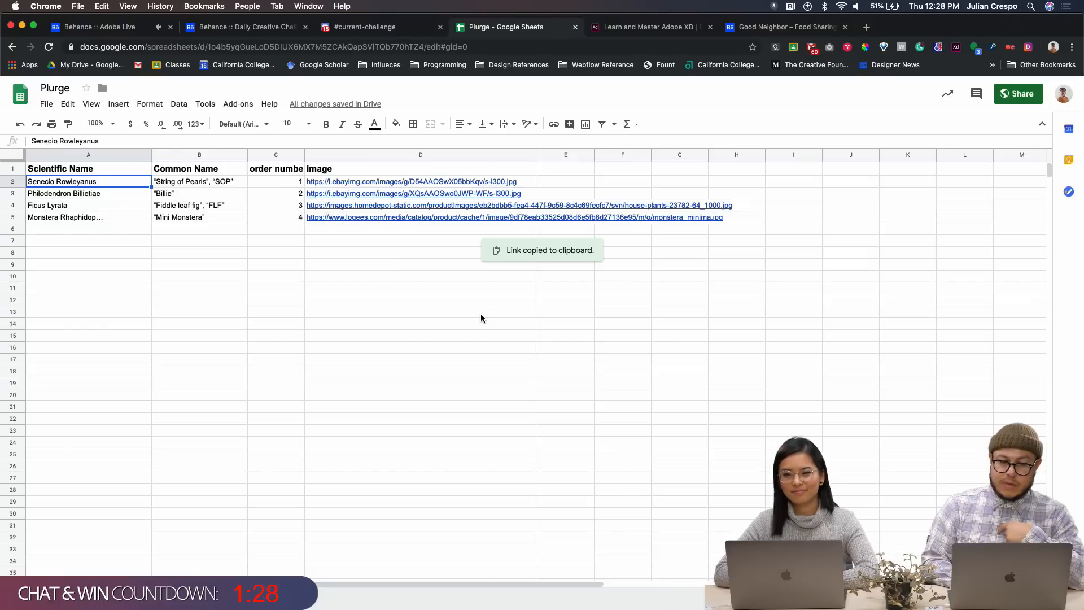
Switch back to Adobe XD and turn the plant listing card into a vertical repeat grid of four cards
key("ctrl+Up")
left_click(371, 237)
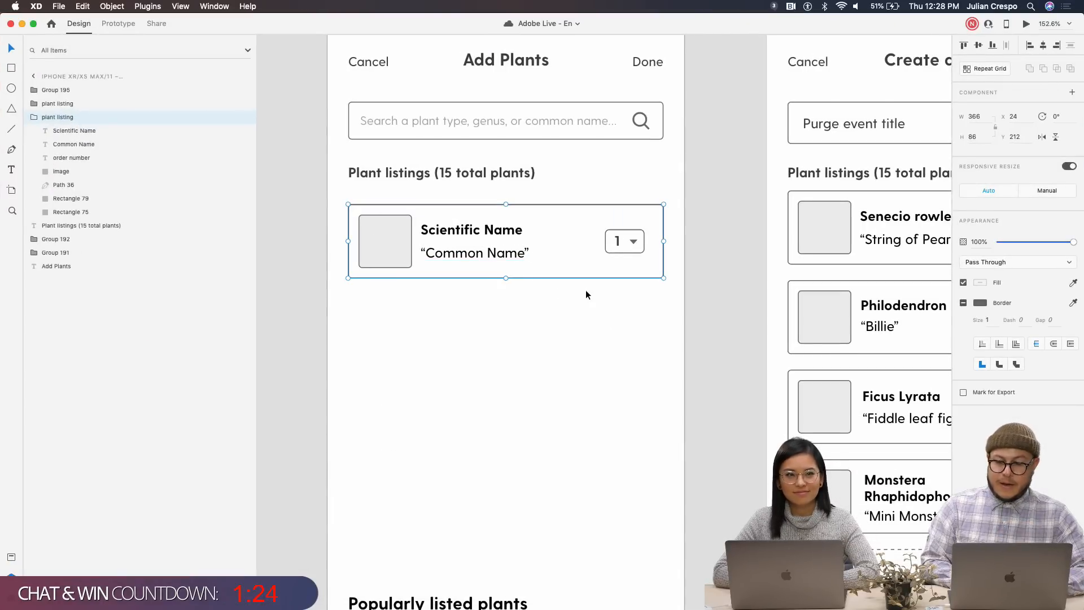
left_click(990, 68)
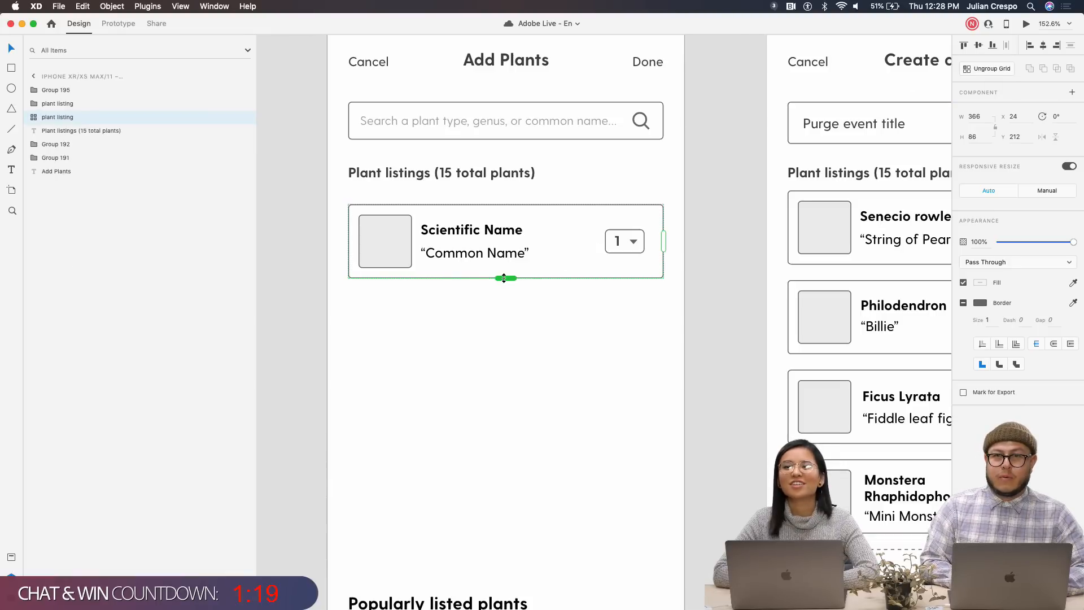
left_click_drag(504, 277, 527, 555)
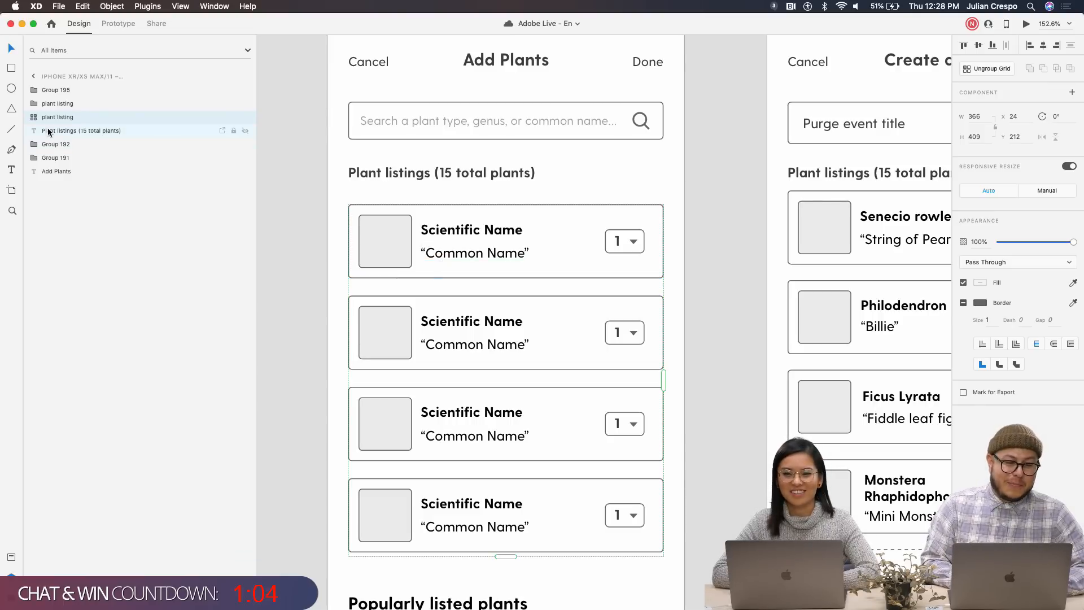
Load the copied public spreadsheet link into the Google Sheets plugin for the plant listing grid, replacing the prefilled URL
left_click(11, 595)
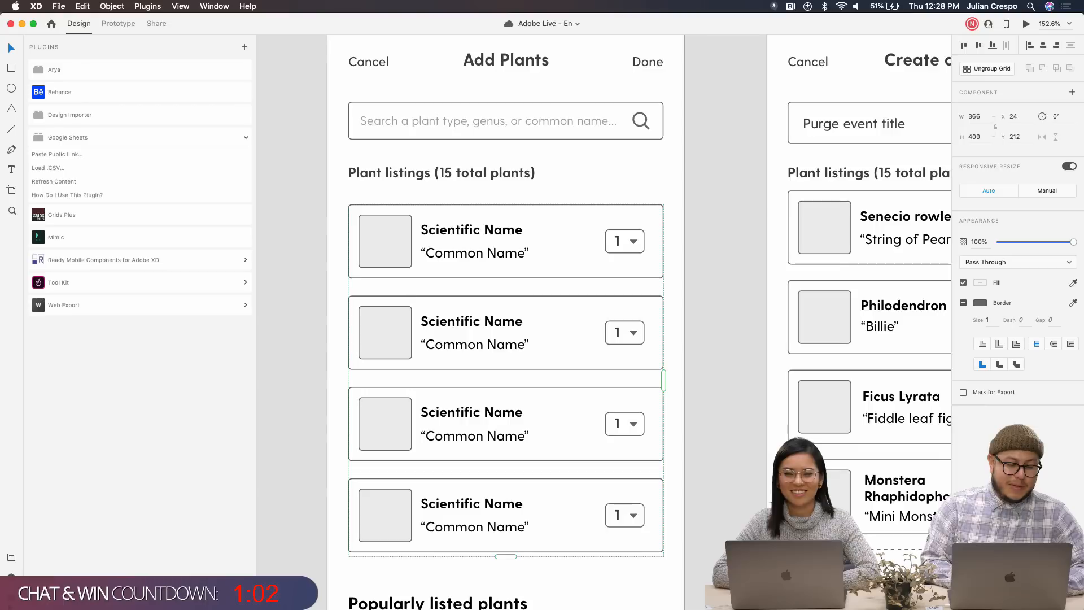
left_click(78, 160)
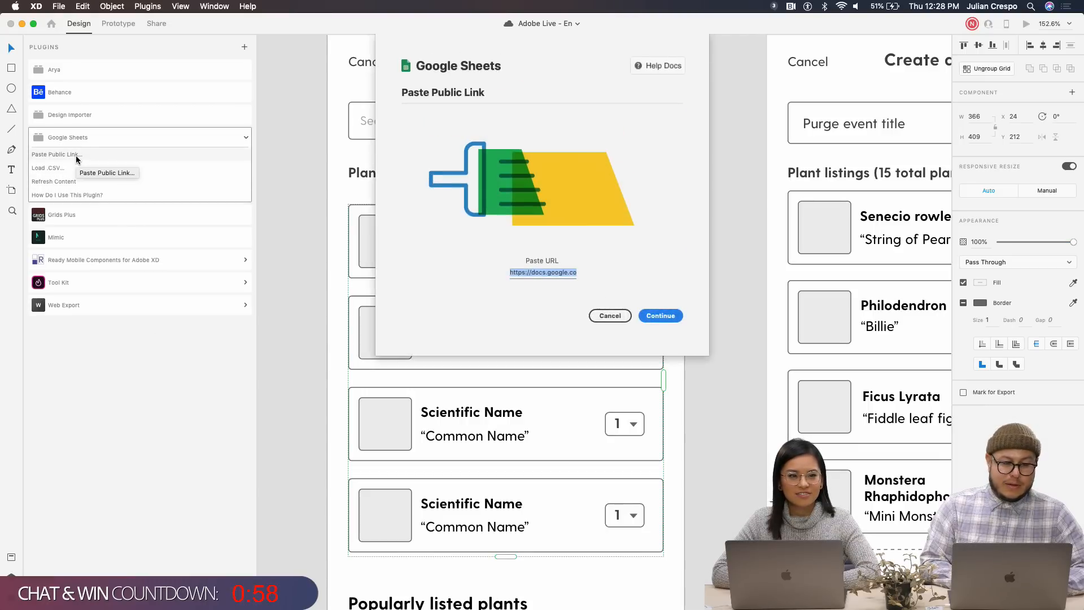
key("BackSpace")
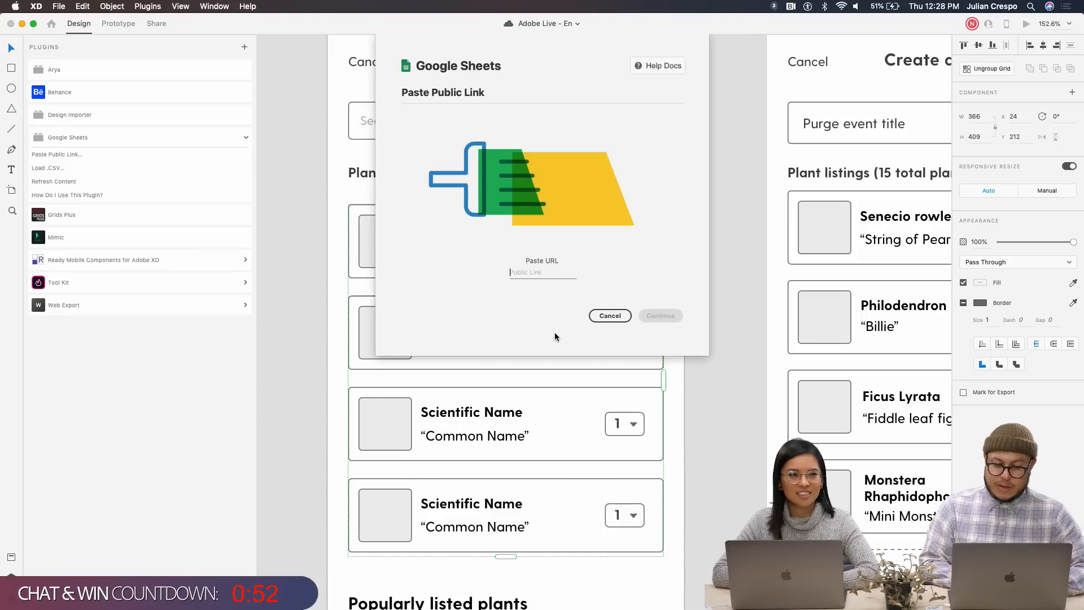
key("super+v")
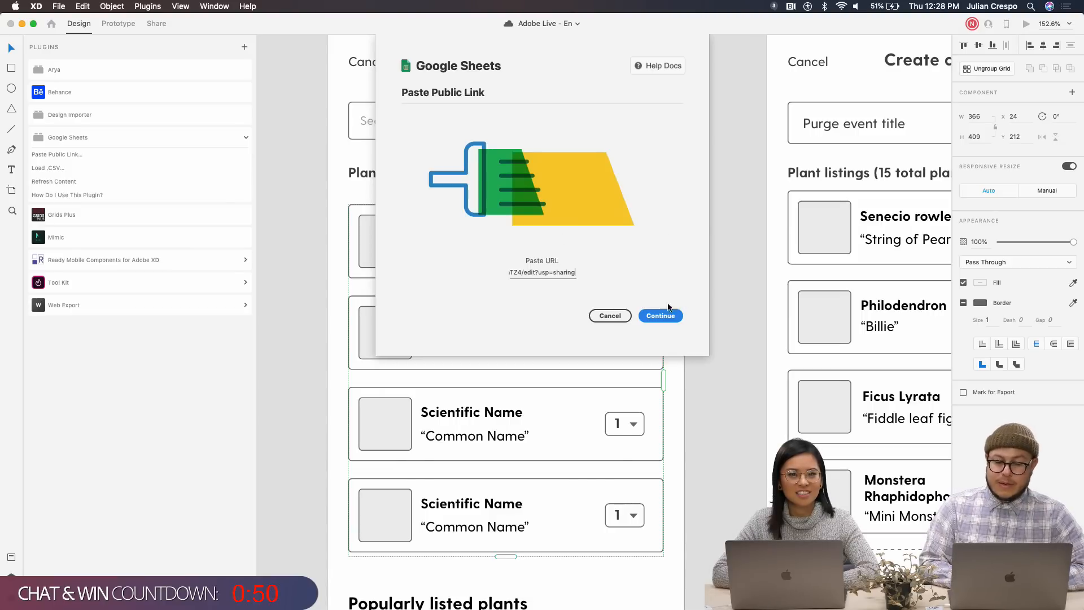
left_click(668, 314)
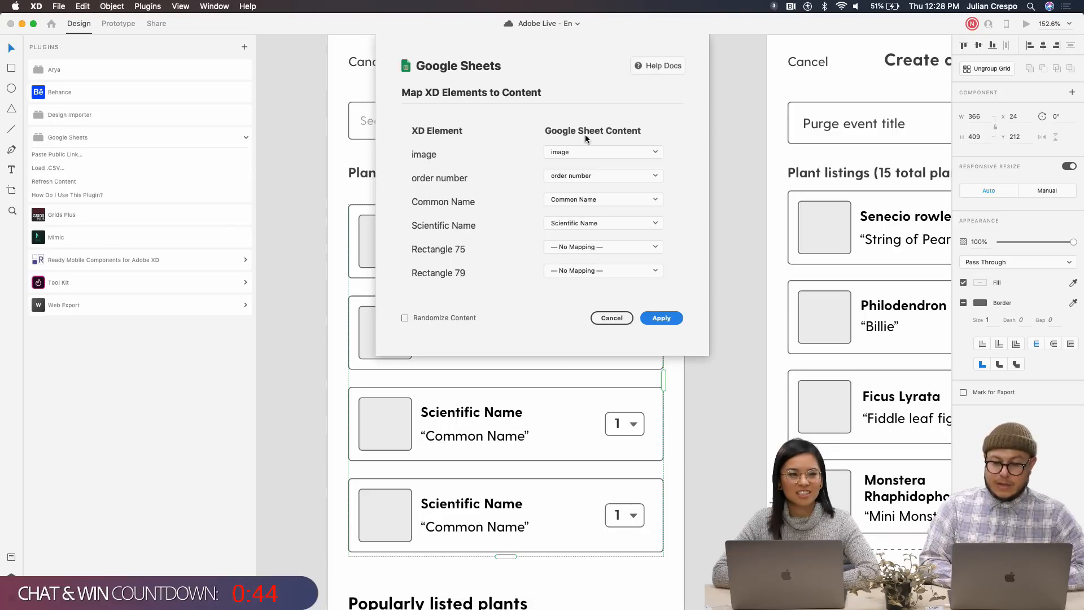
Map image, order number, Common Name and Scientific Name to their matching sheet columns, leave Rectangle 75 and 79 unmapped, and apply the content
left_click(591, 152)
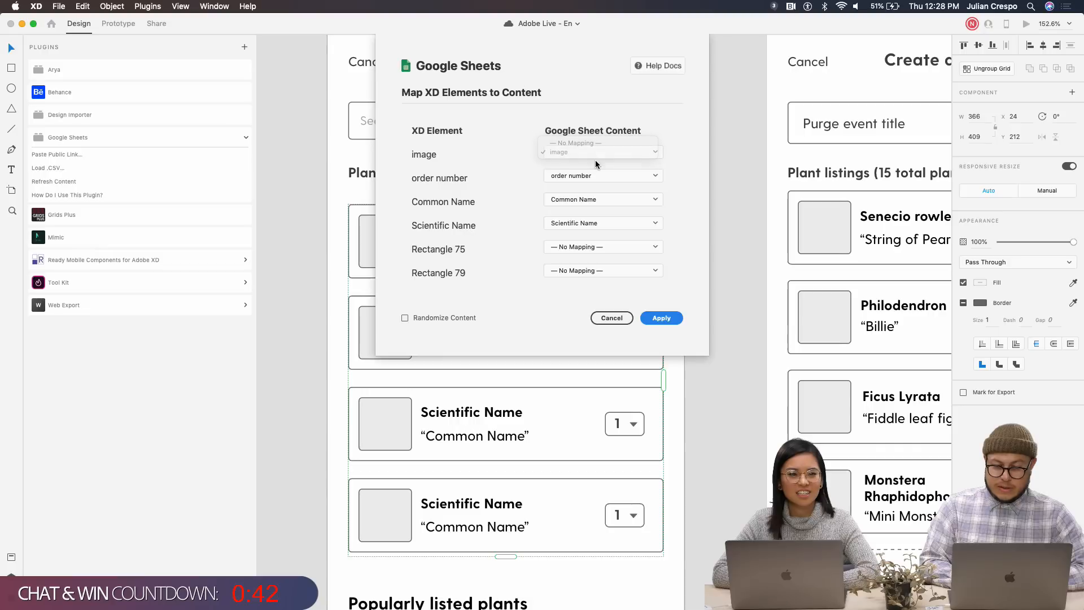
left_click(574, 178)
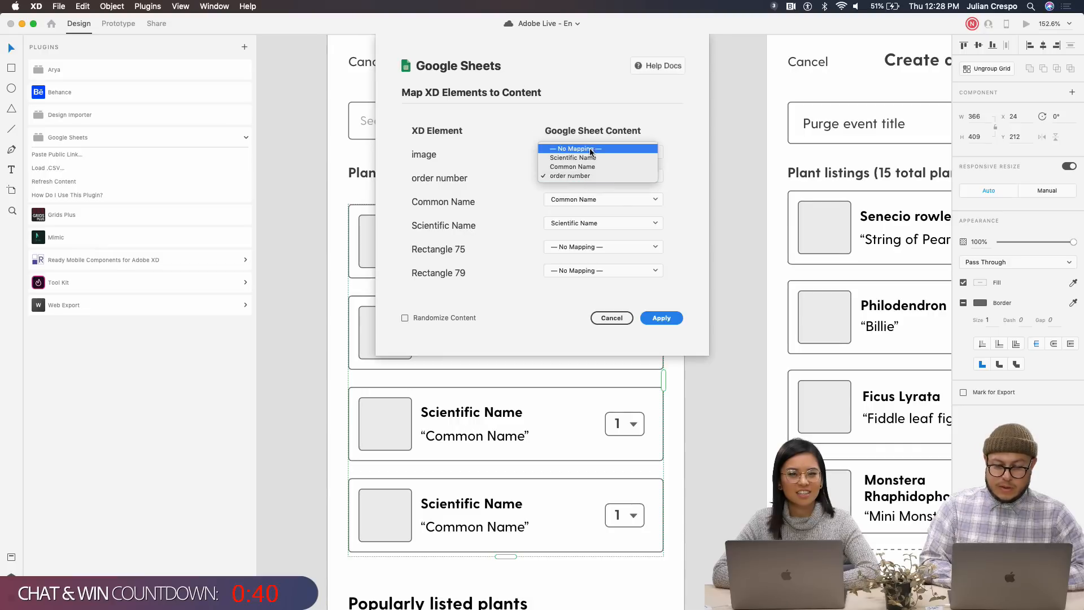
left_click(592, 176)
left_click(577, 202)
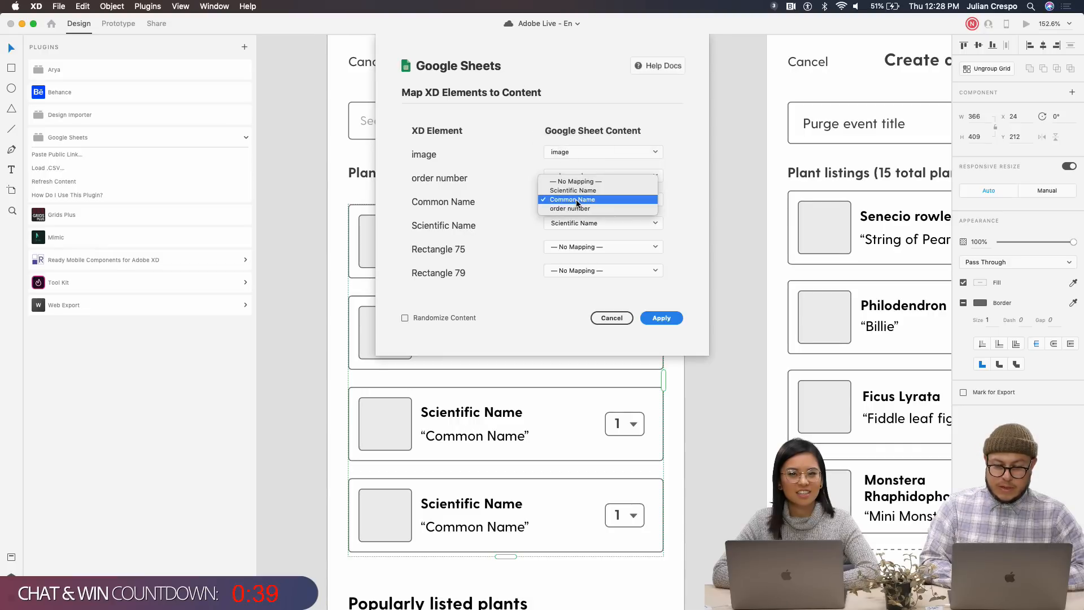
left_click(577, 202)
left_click(597, 223)
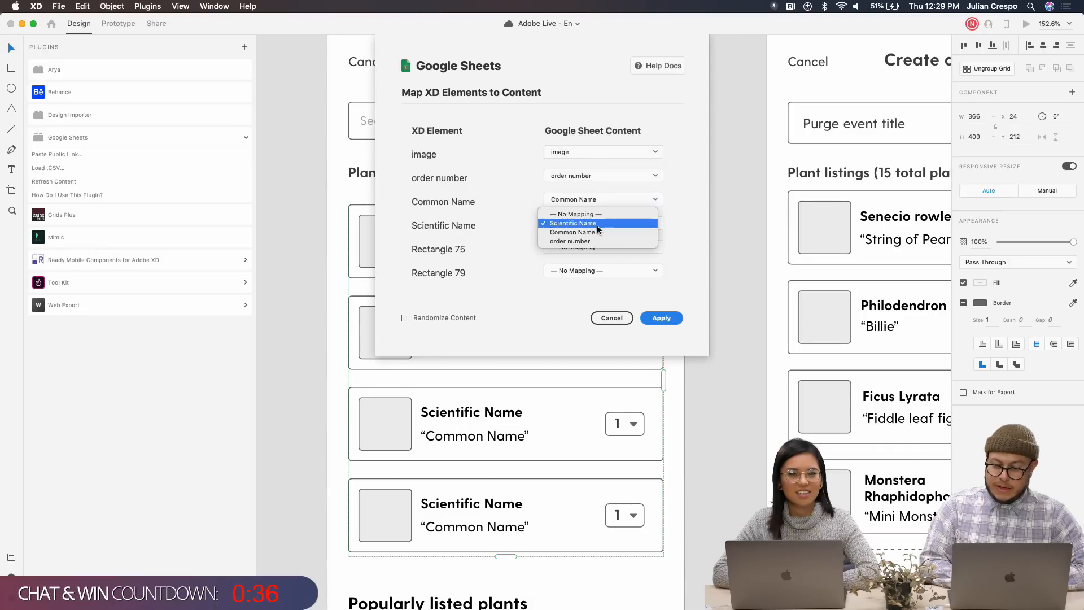
left_click(597, 226)
left_click(608, 246)
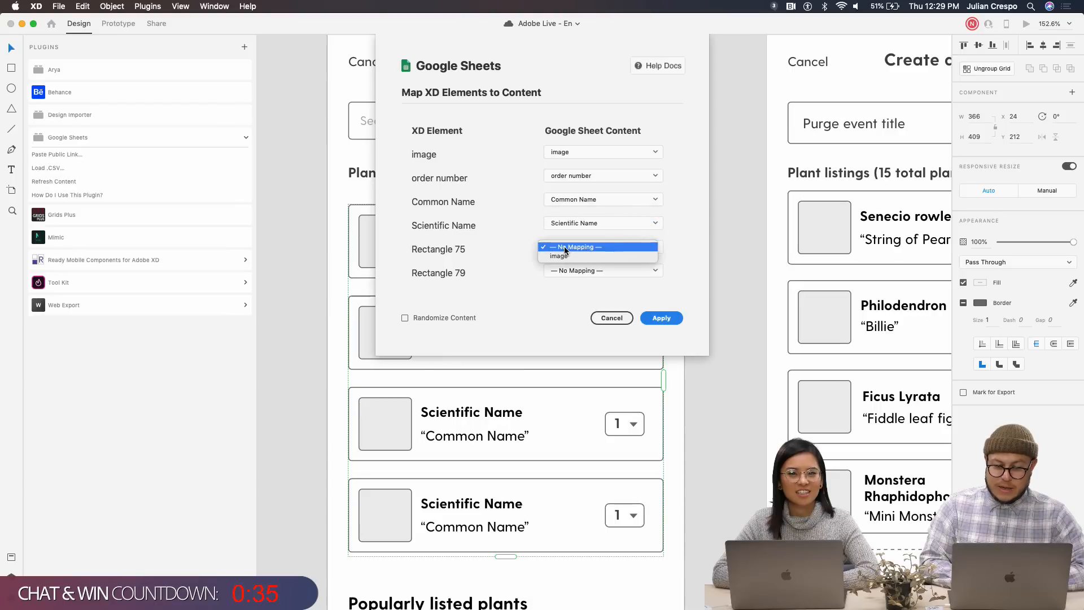
left_click(609, 247)
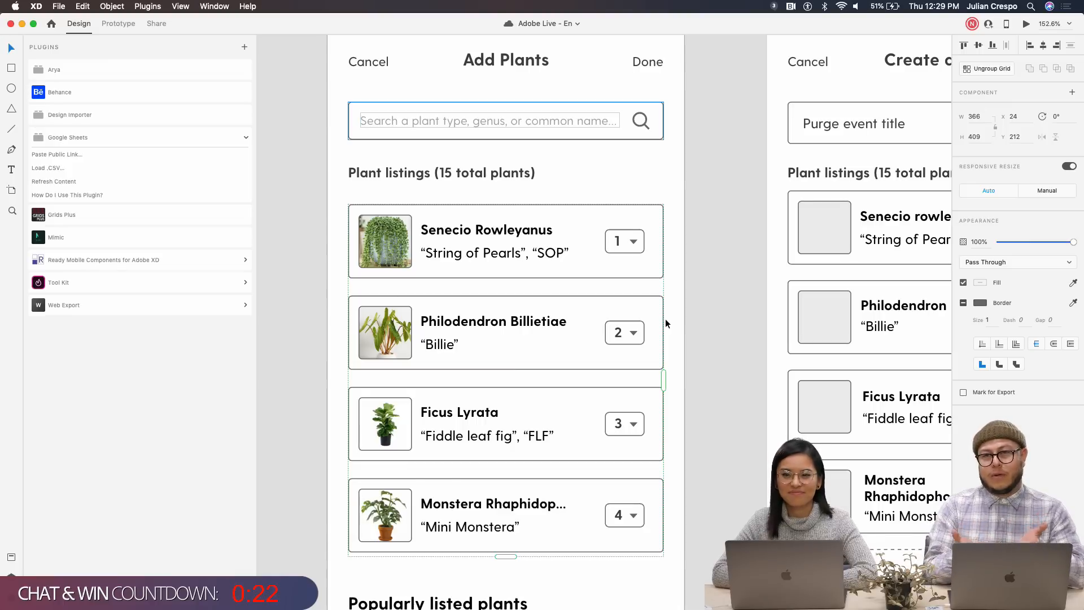
left_click(675, 320)
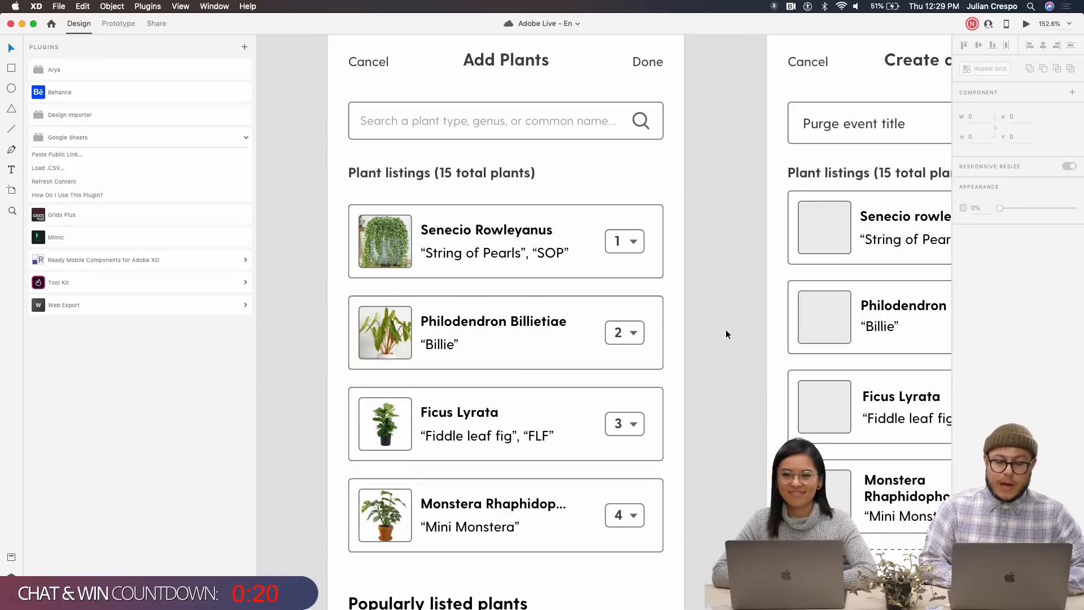
Remove the border from the plant image in the first listing card and open its corner radius for editing
double_click(385, 254)
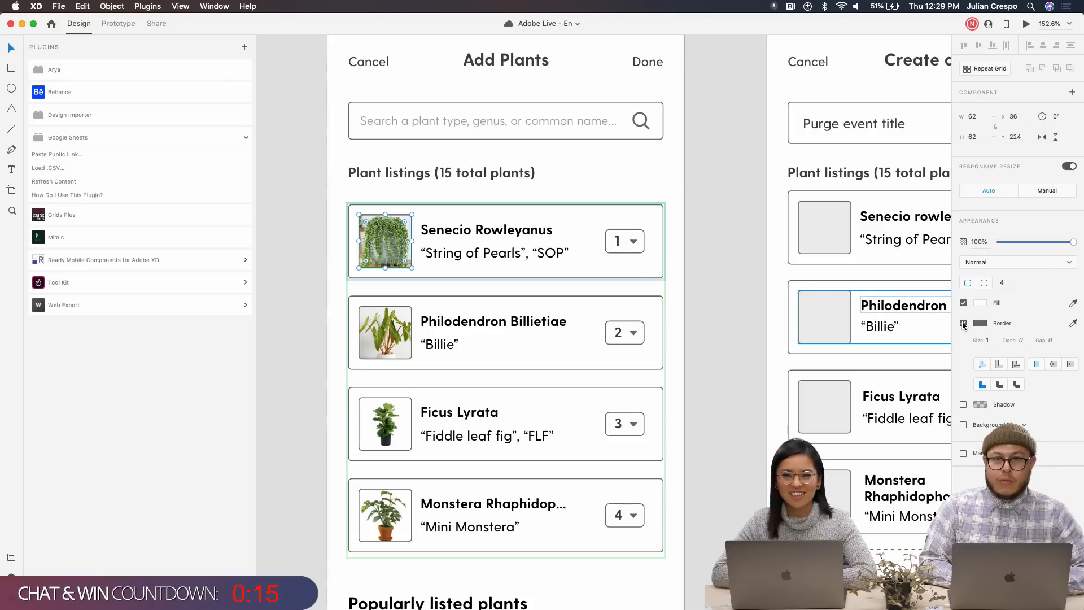
left_click(963, 323)
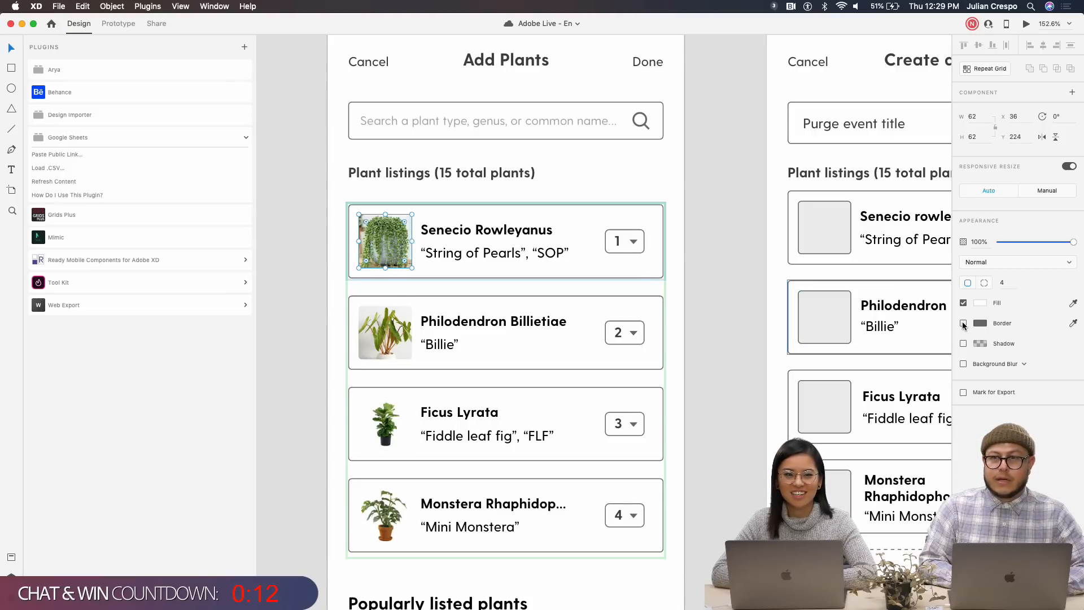
left_click(991, 282)
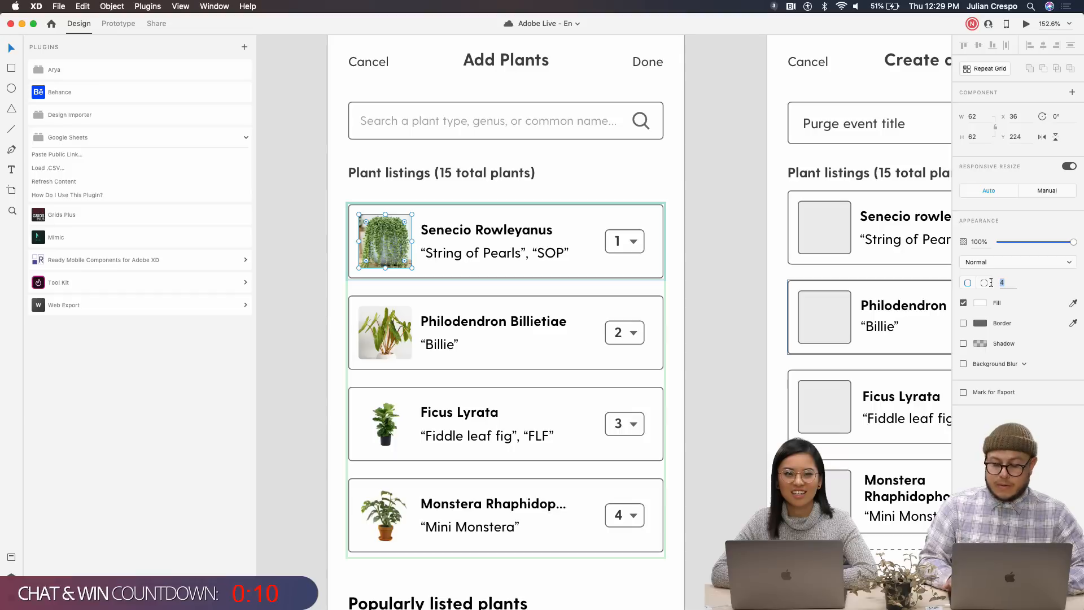